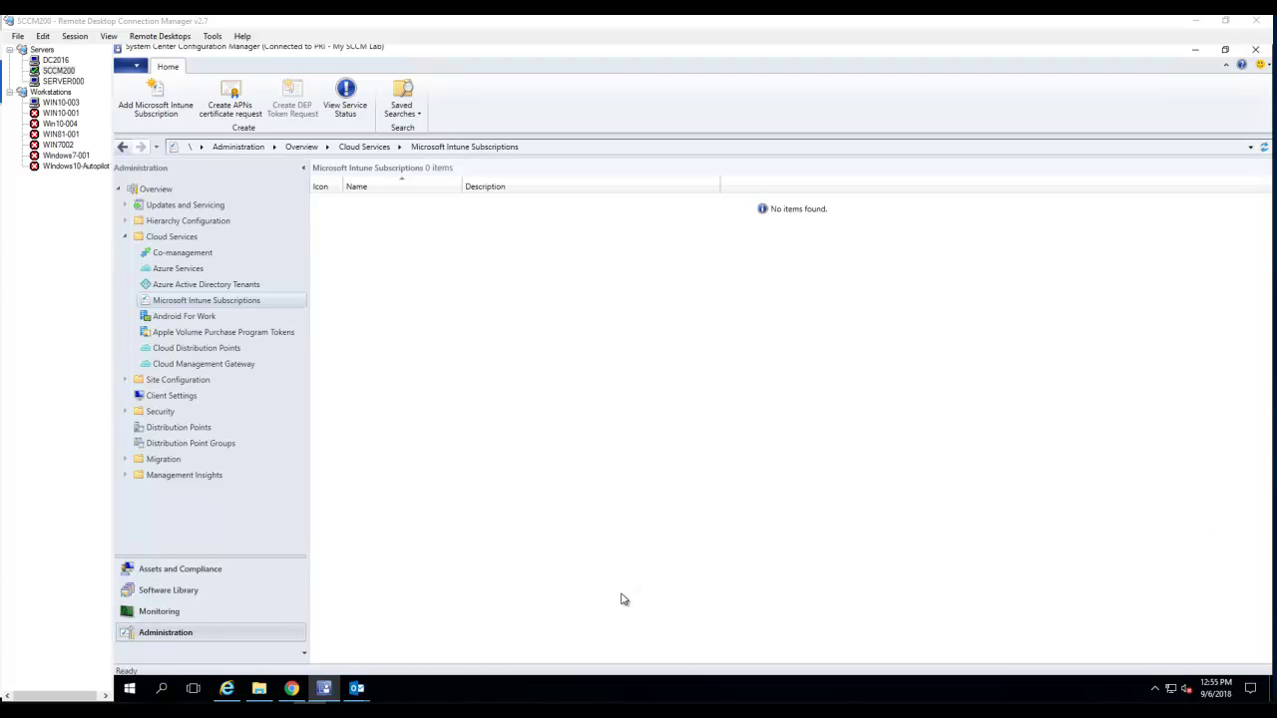
- From Software Library > Operating Systems > Operating System Images, launch Add Operating System Image
left_click(219, 595)
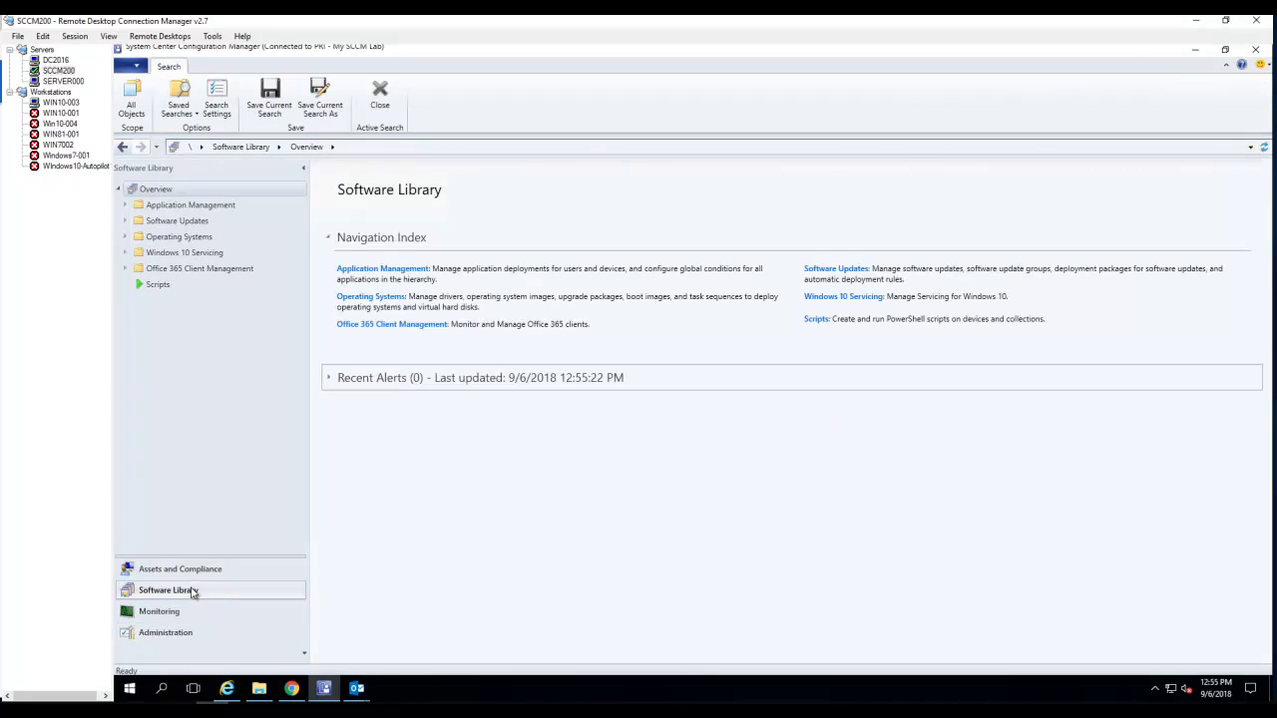
left_click(125, 237)
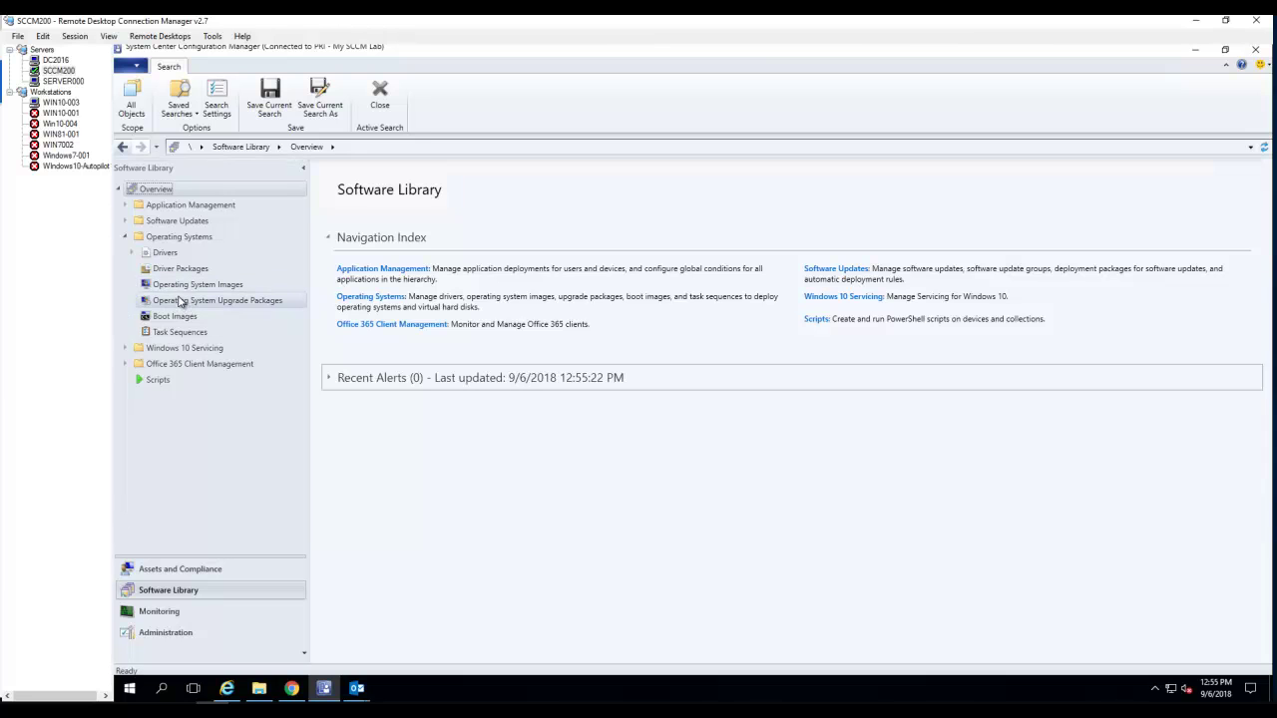
left_click(181, 288)
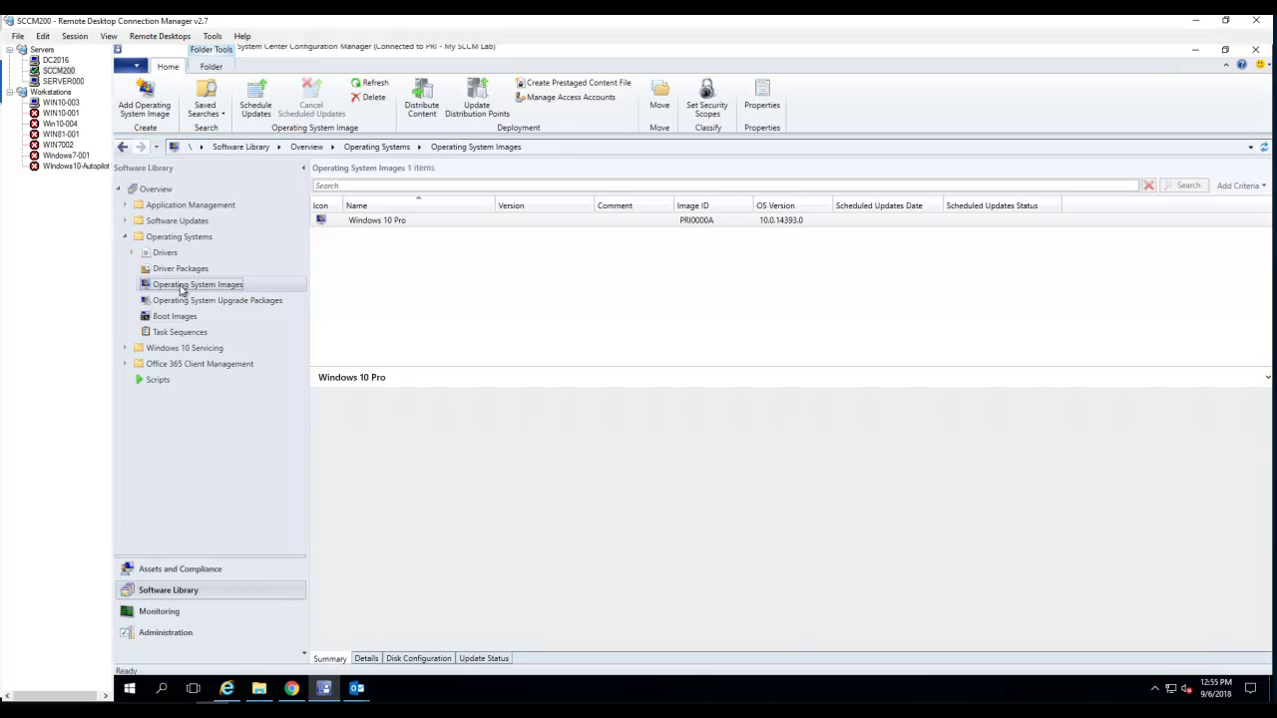
right_click(182, 289)
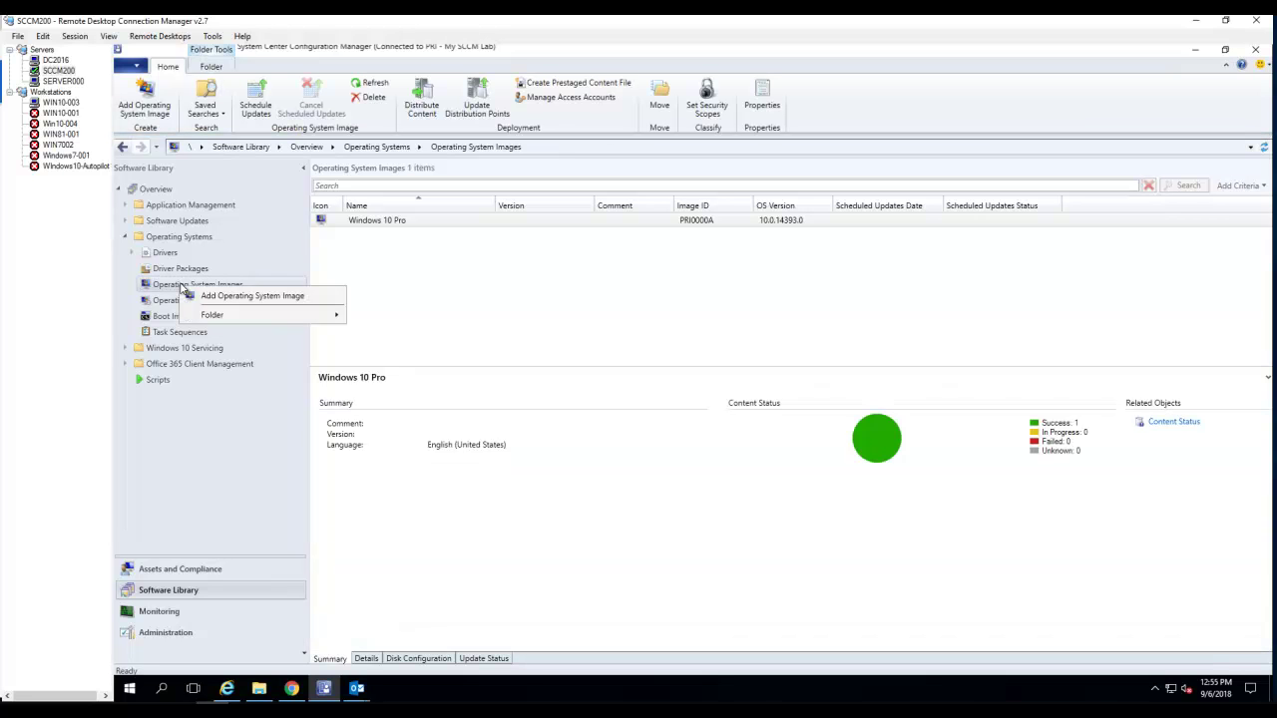
left_click(253, 296)
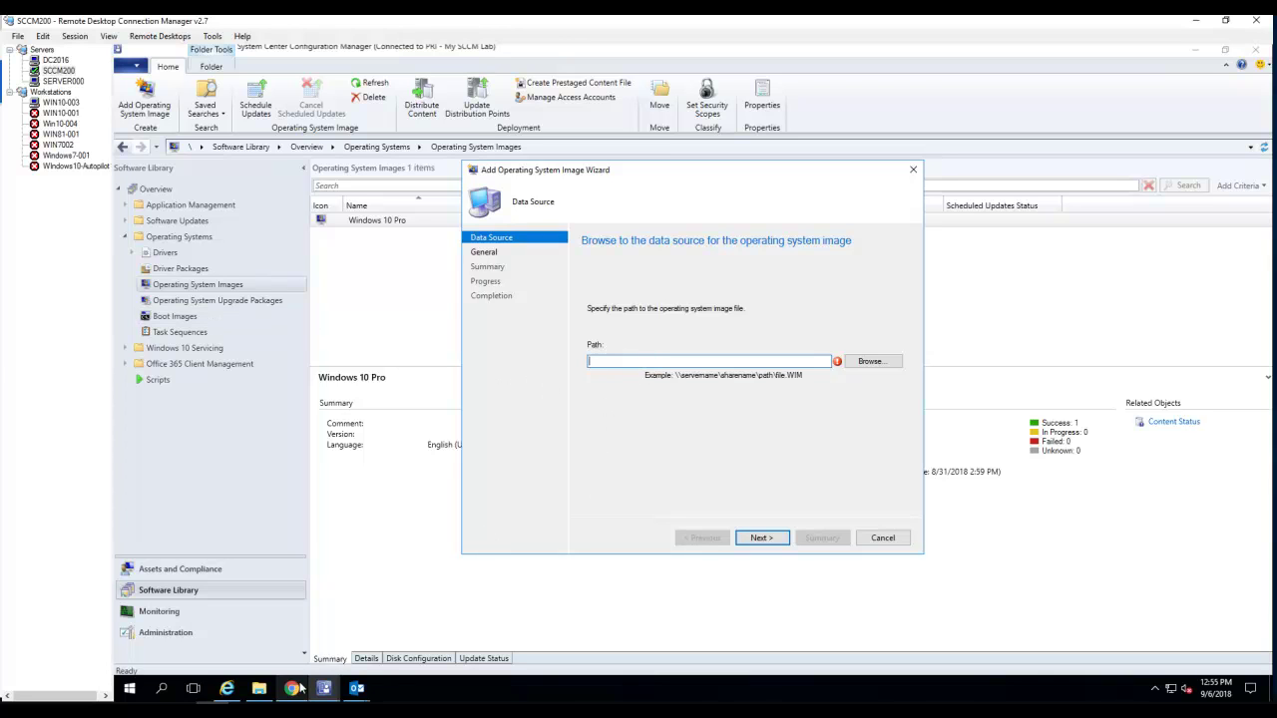
- Close the RoamCache folder and open the \\dc2016 Deploy share through the Run box
left_click(258, 658)
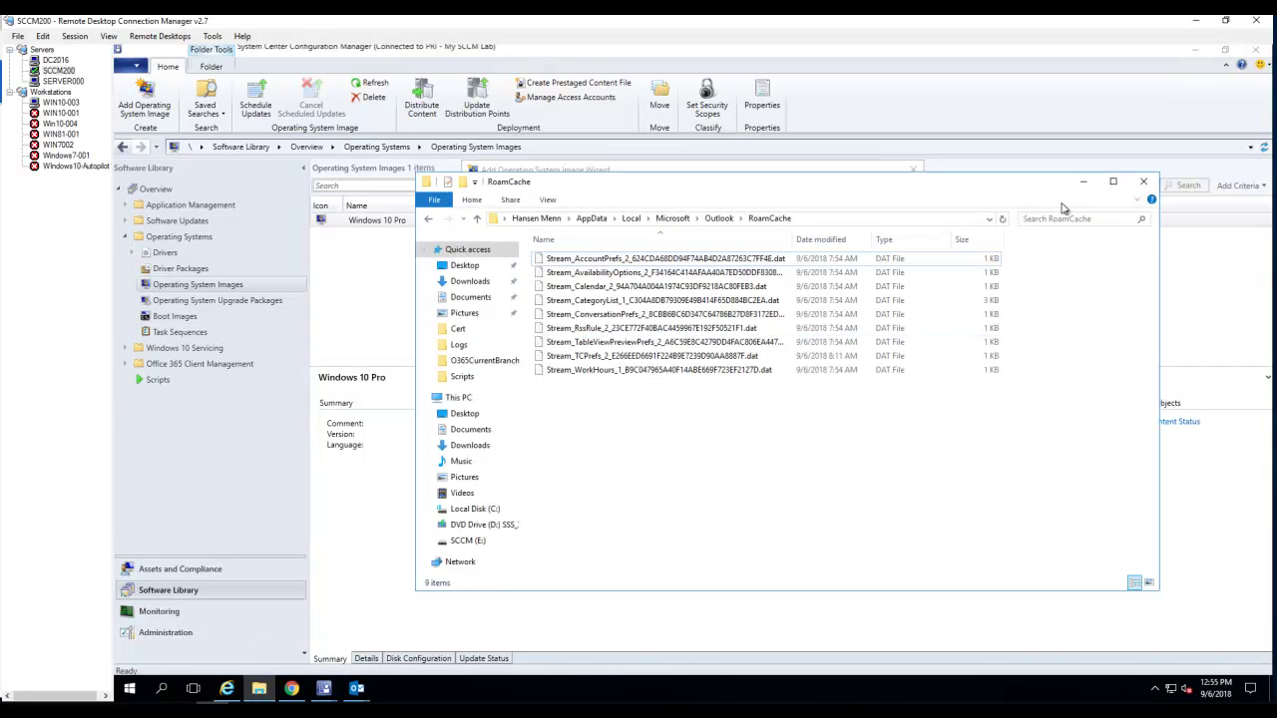
left_click(1143, 181)
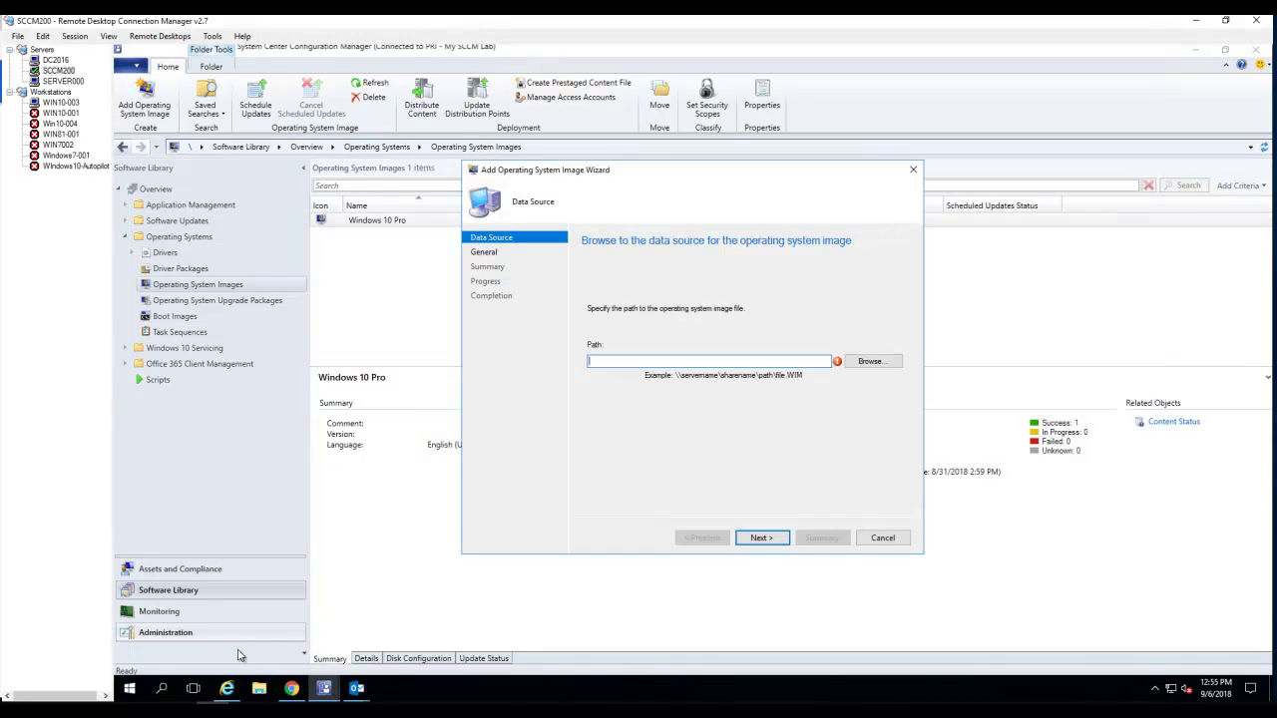
right_click(129, 688)
left_click(168, 621)
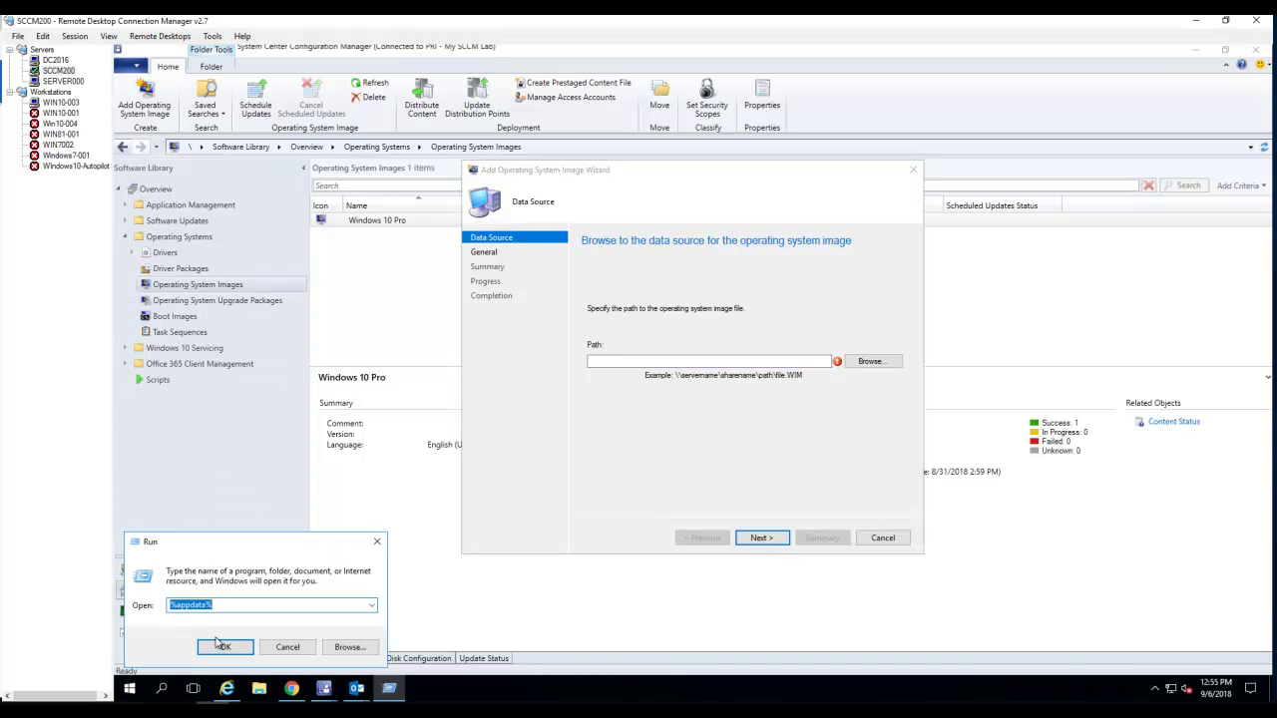
left_click(370, 606)
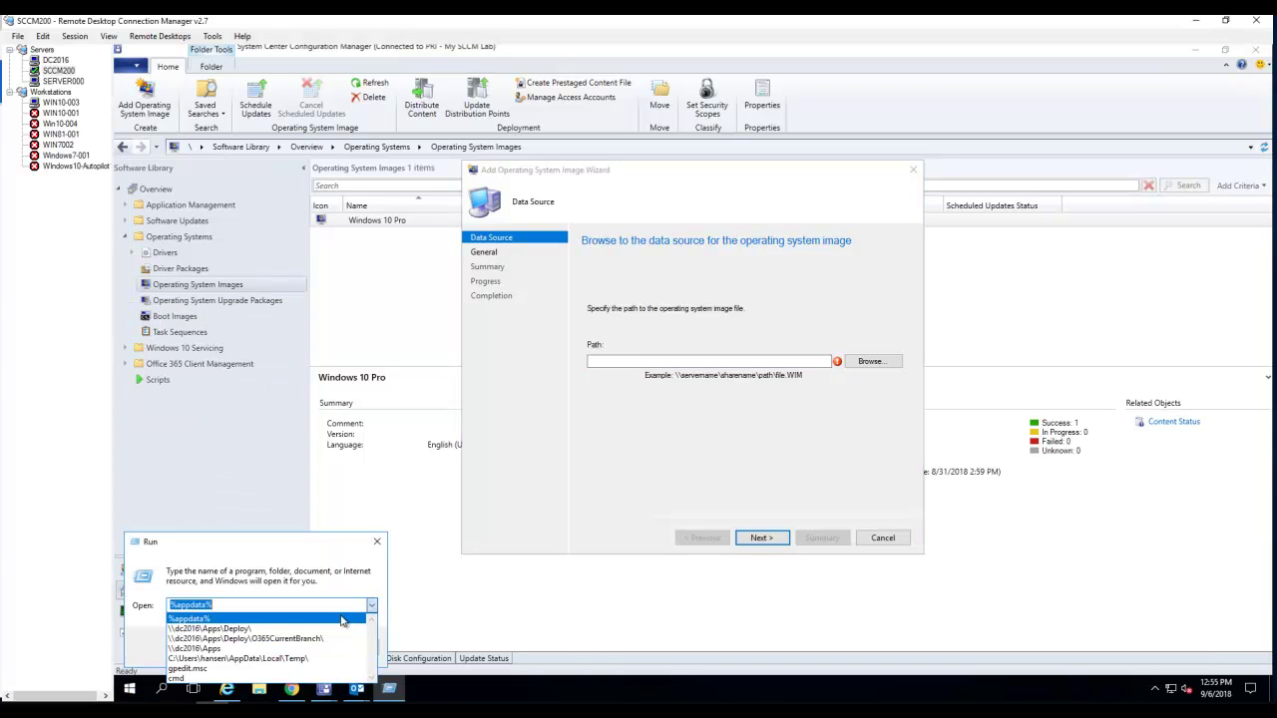
left_click(305, 635)
left_click(225, 647)
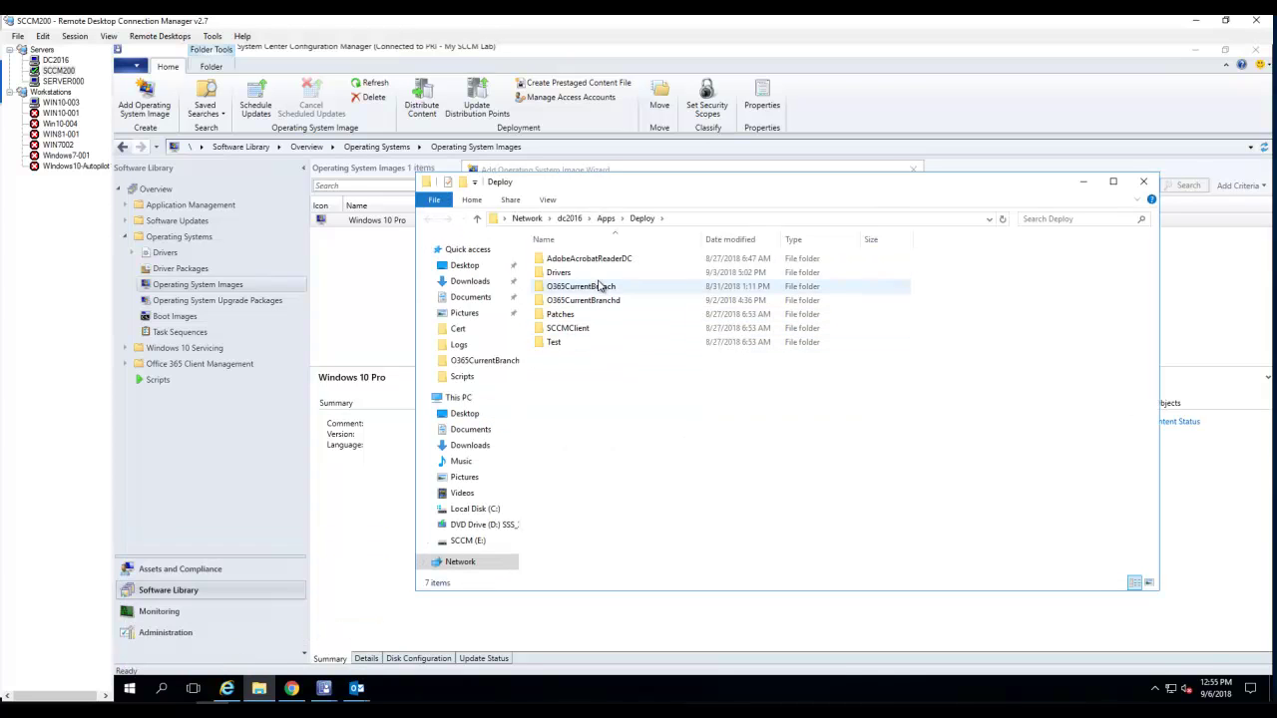
- Browse to Apps\Image\Win10 holding install.wim and select its folder path
left_click(607, 219)
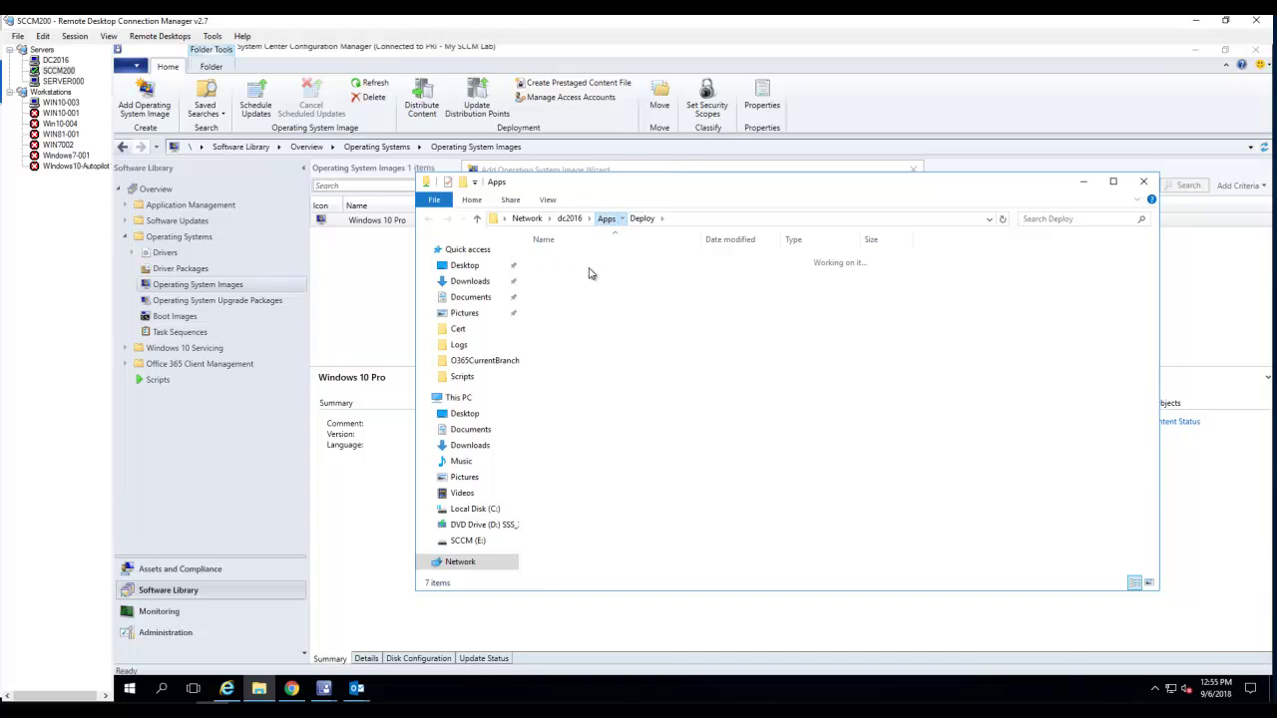
double_click(574, 274)
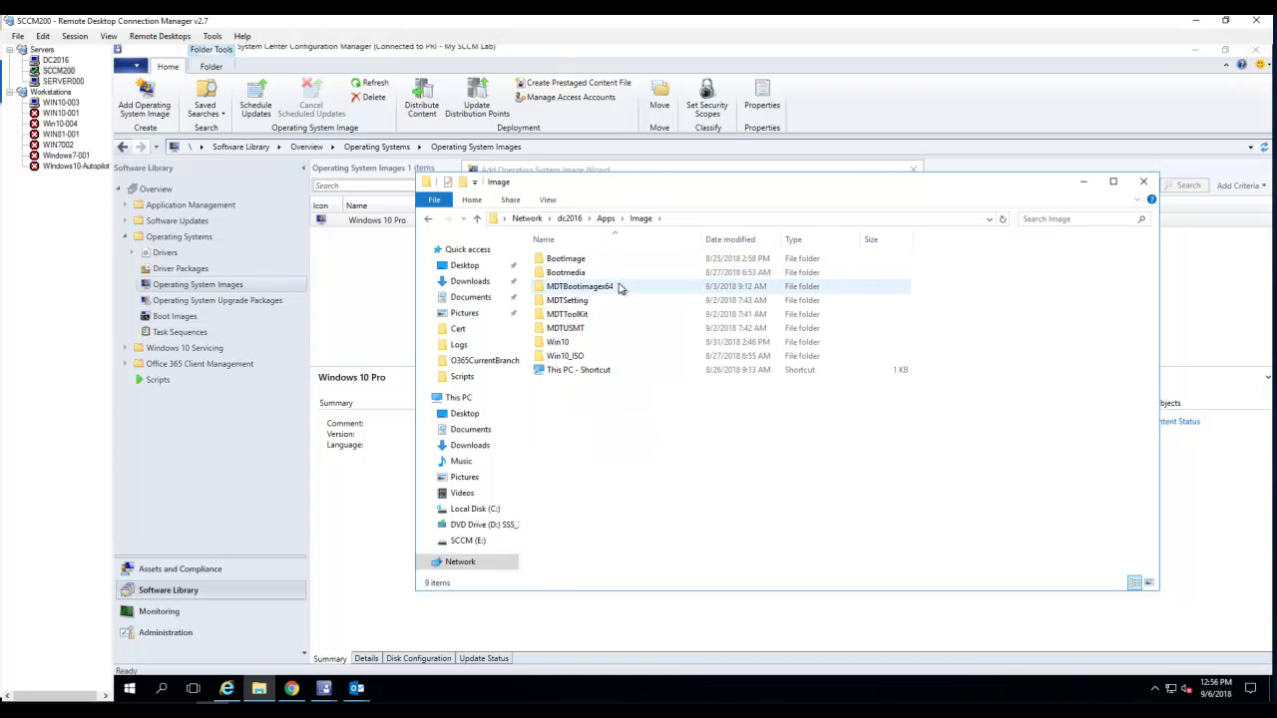
double_click(575, 343)
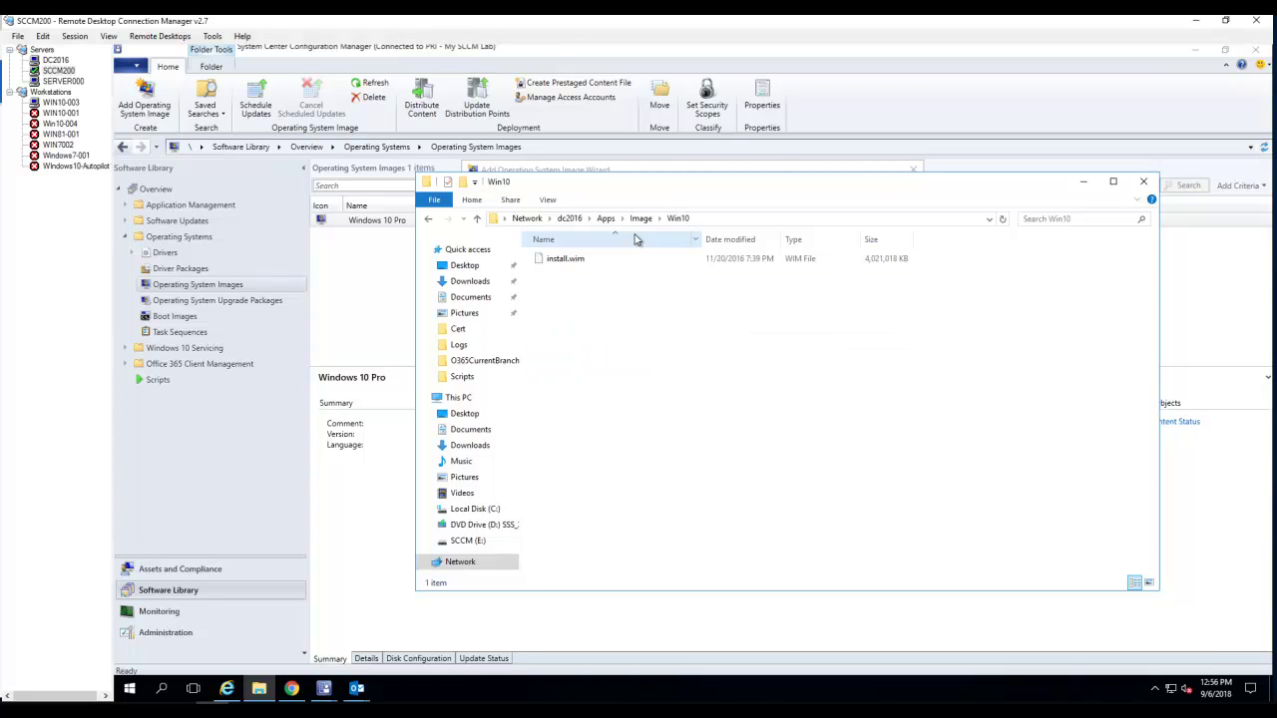
left_click(723, 219)
key("ctrl+c")
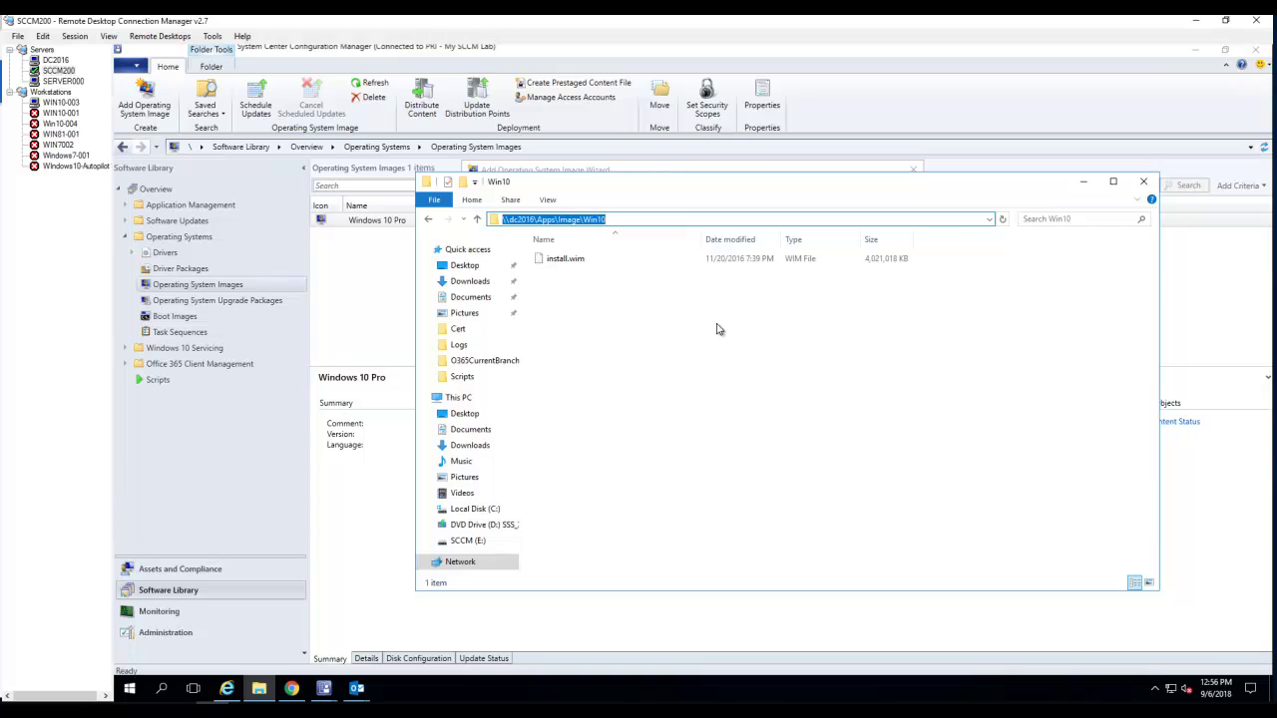
left_click_drag(730, 186, 735, 238)
- Set the data source to \\dc2016\Apps\Image\Win10\install.wim
left_click(729, 191)
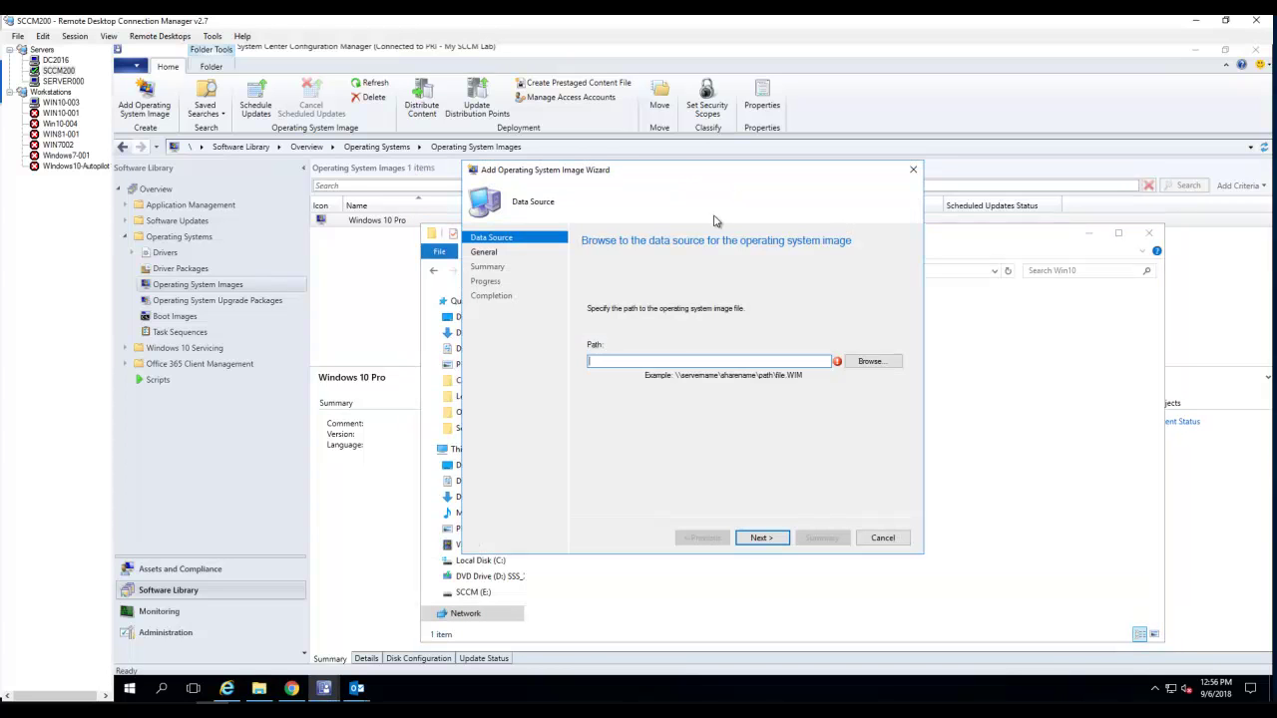
key("ctrl+v")
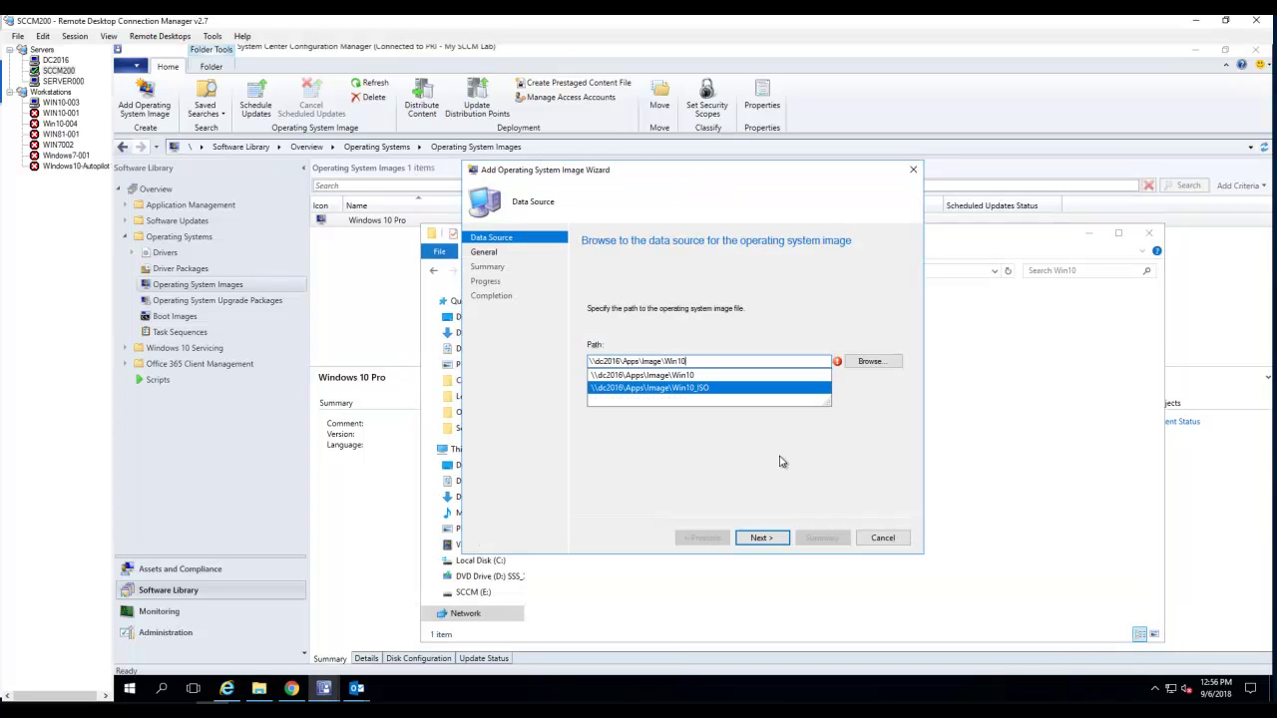
left_click(787, 463)
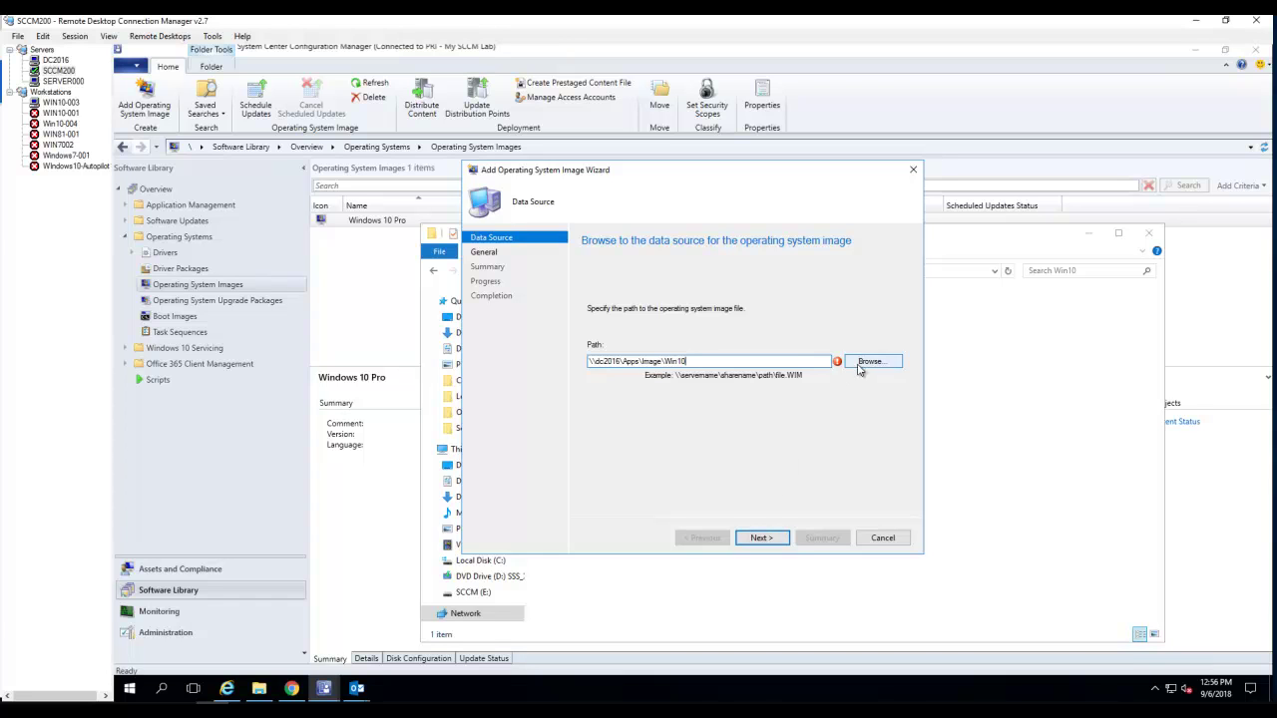
type("\\")
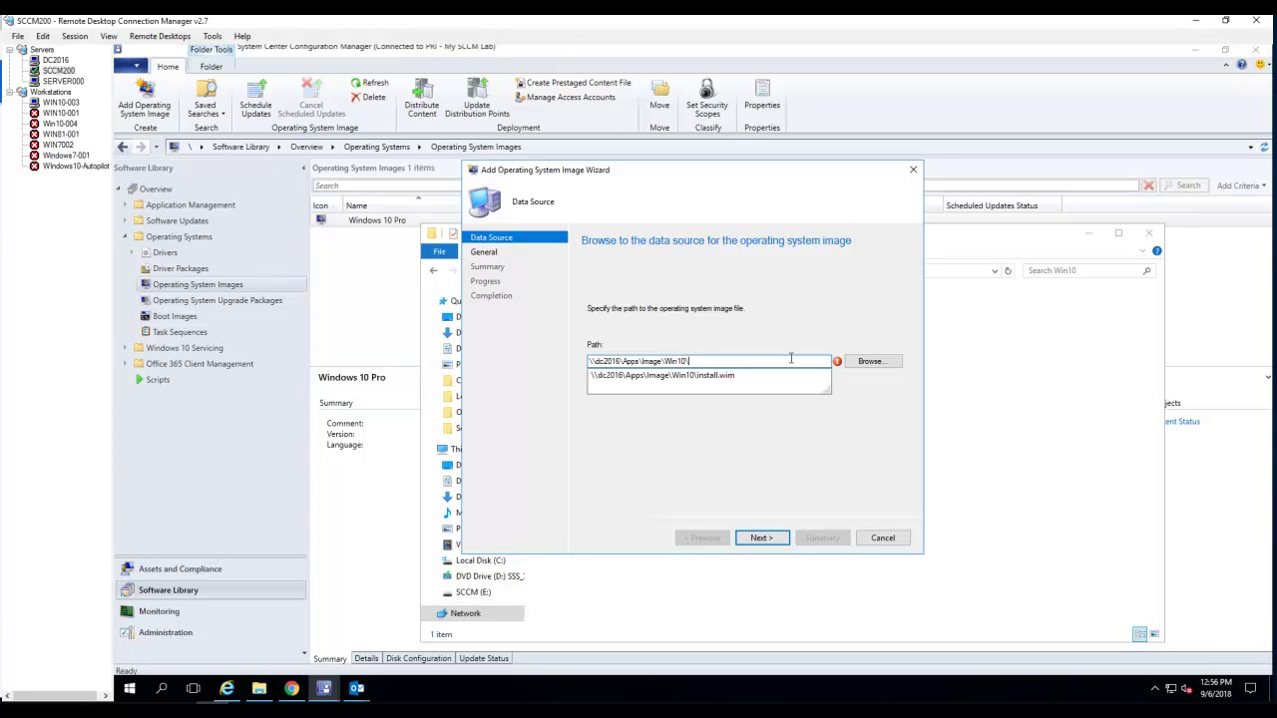
left_click(710, 375)
left_click(762, 537)
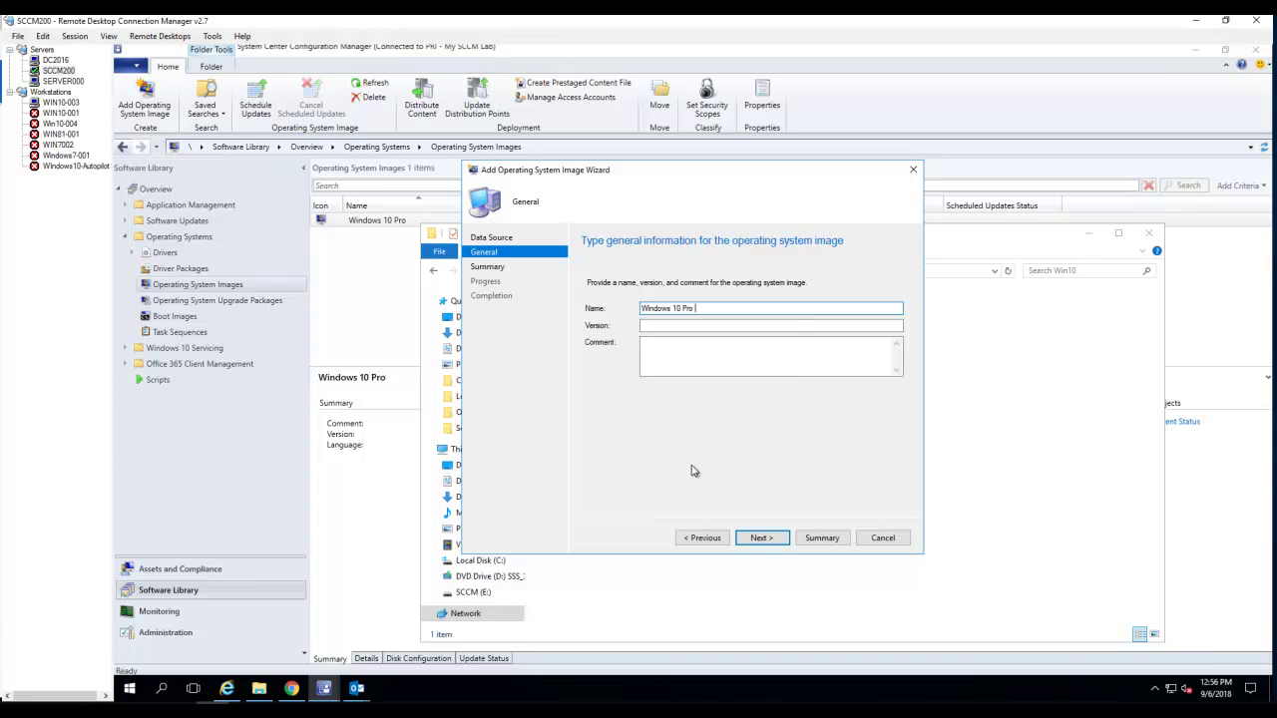
- Name the image Windows 10 Pro 1.0 with version 1.0, finish the wizard, and select it
type("1.0")
left_click(738, 360)
left_click(709, 326)
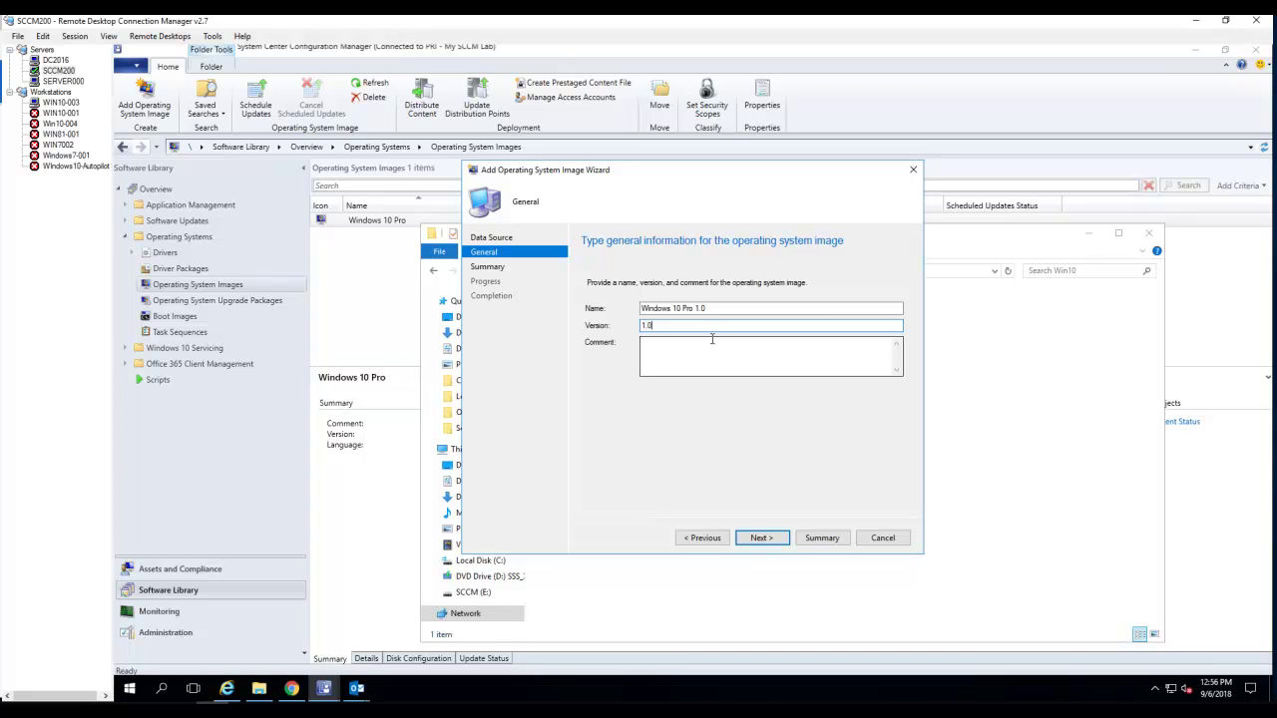
left_click(753, 544)
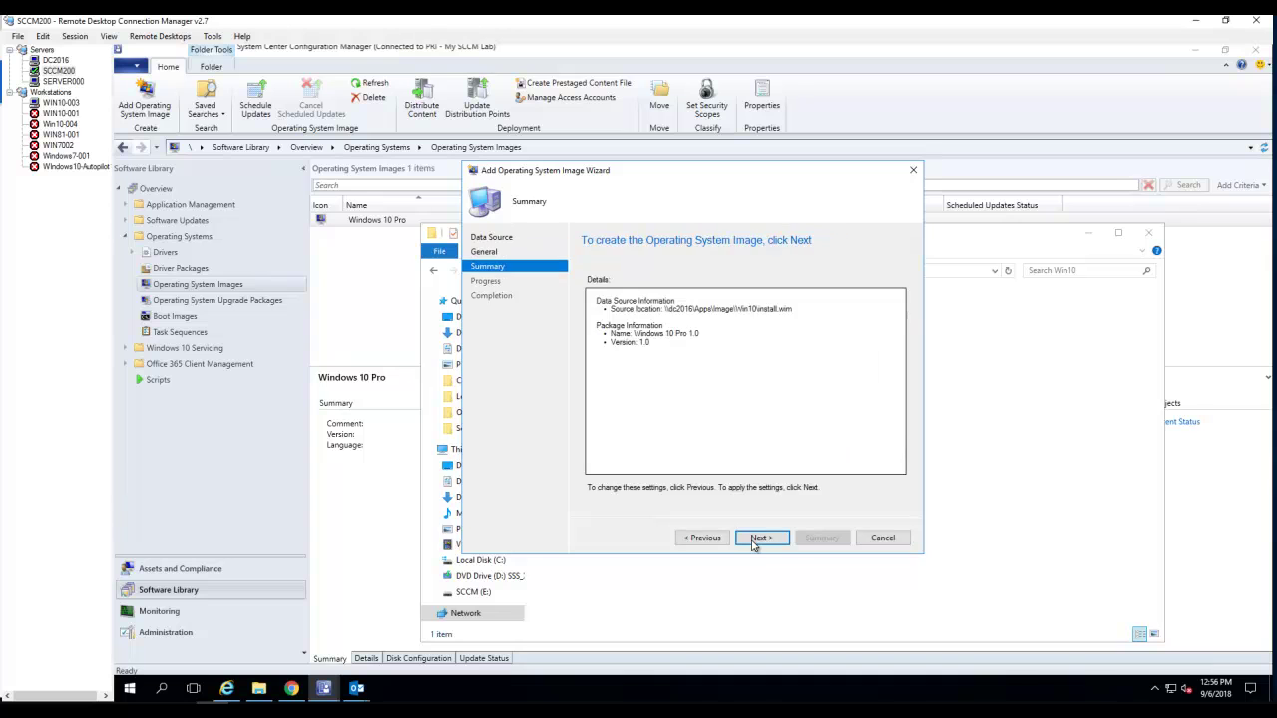
left_click(758, 538)
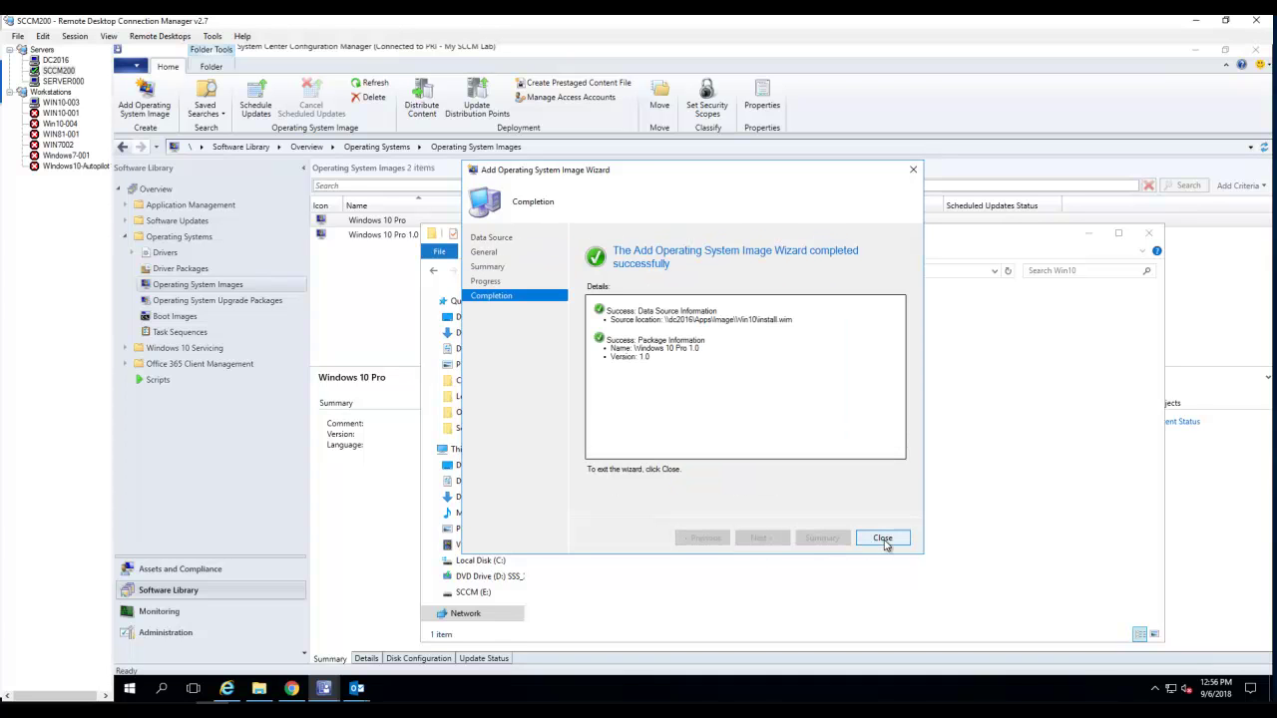
left_click(878, 541)
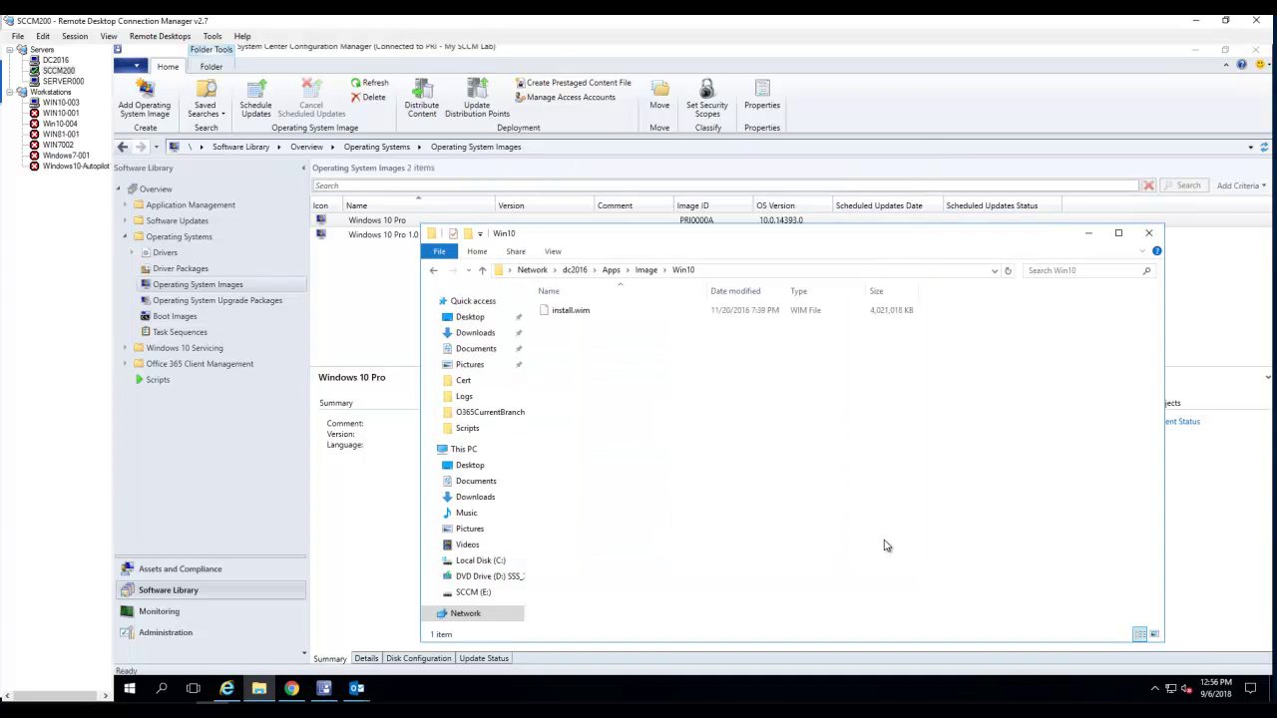
left_click(383, 239)
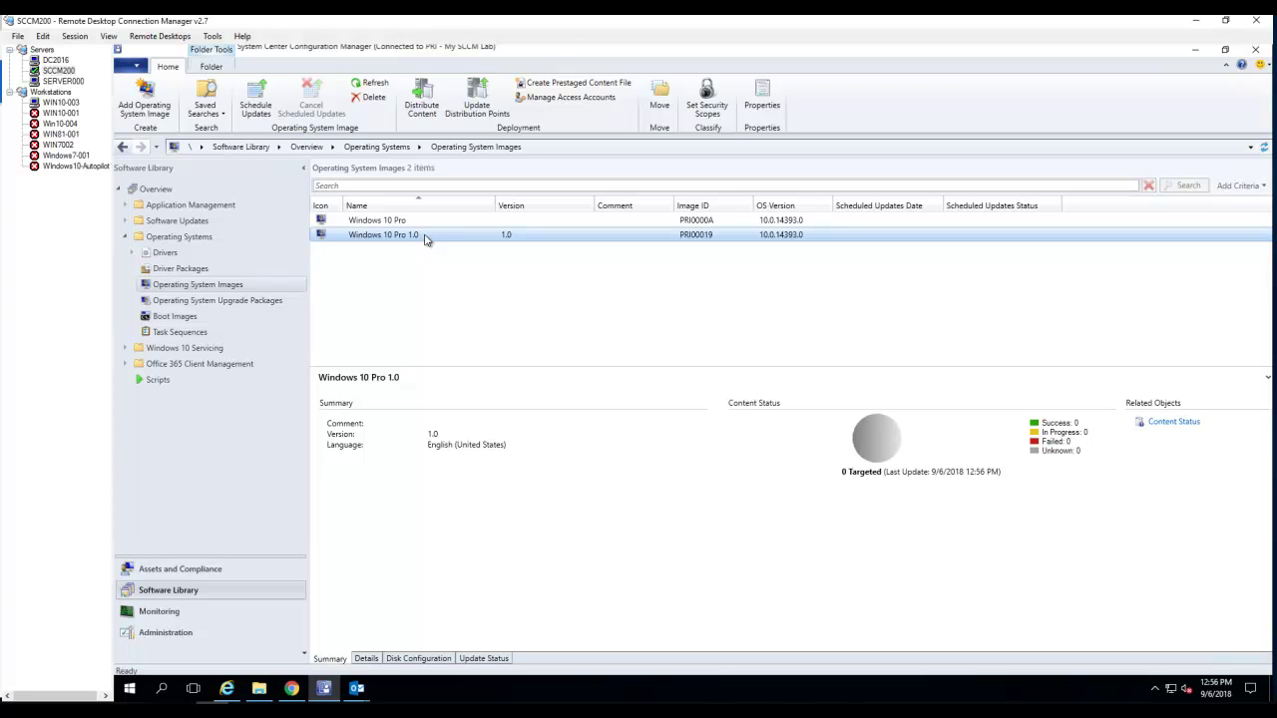
- Distribute Windows 10 Pro 1.0 content to the SCCM200 distribution point and close the wizard
right_click(426, 239)
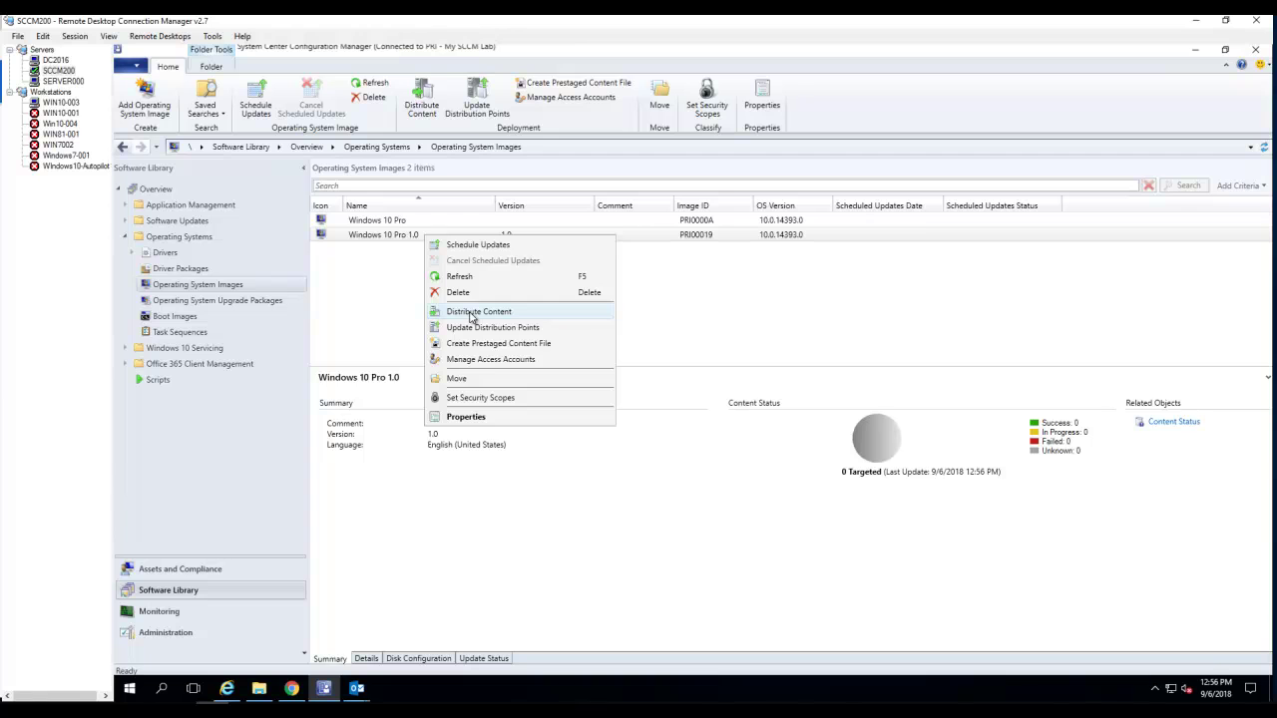
left_click(473, 312)
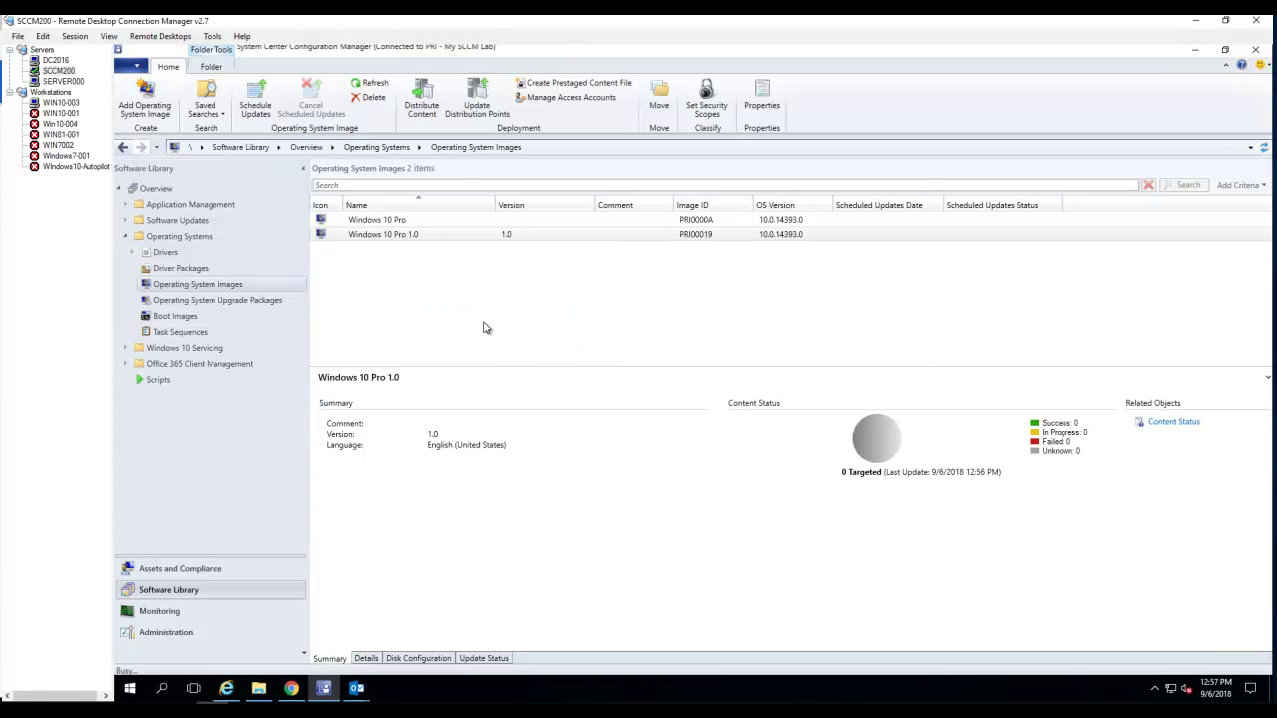
left_click(761, 537)
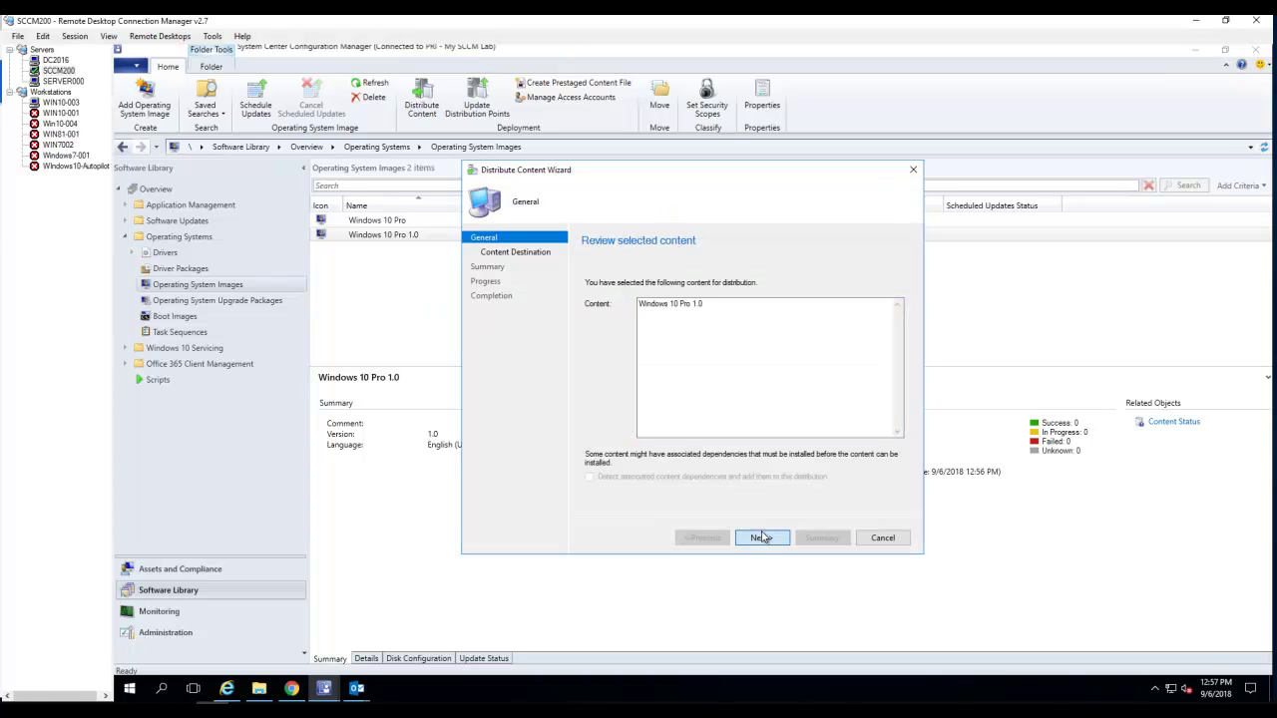
left_click(890, 338)
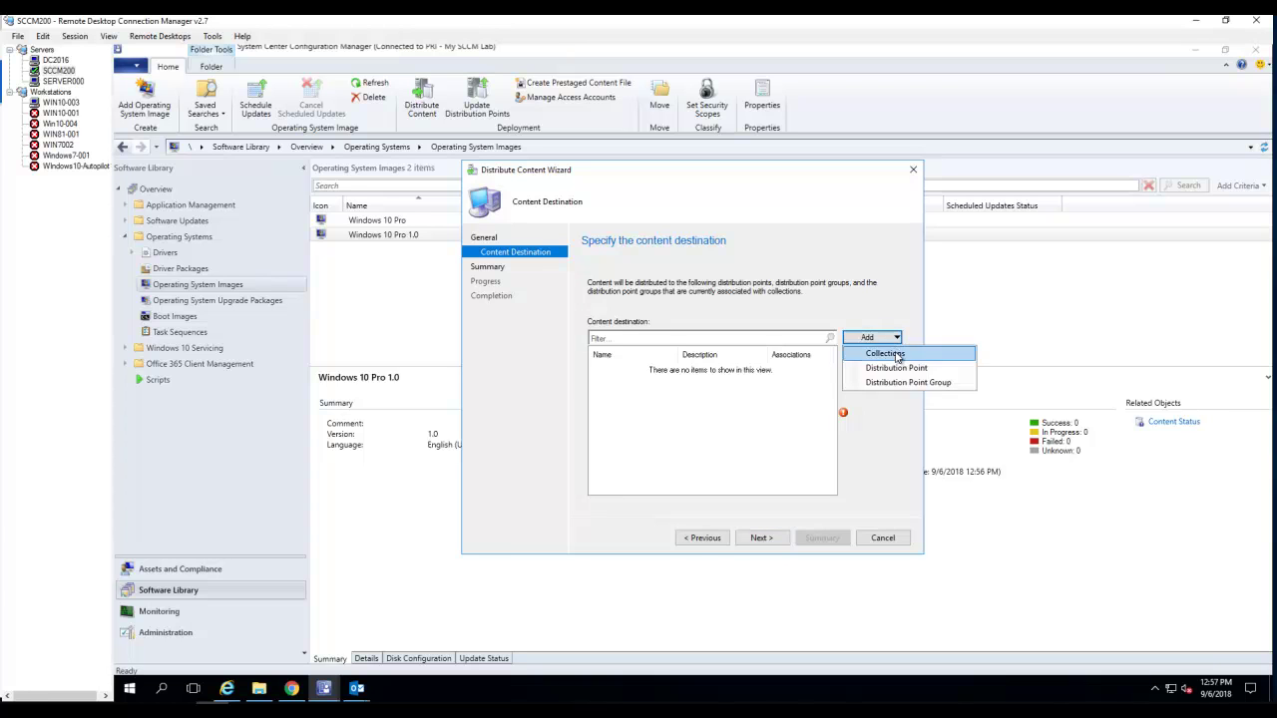
left_click(902, 368)
left_click(516, 312)
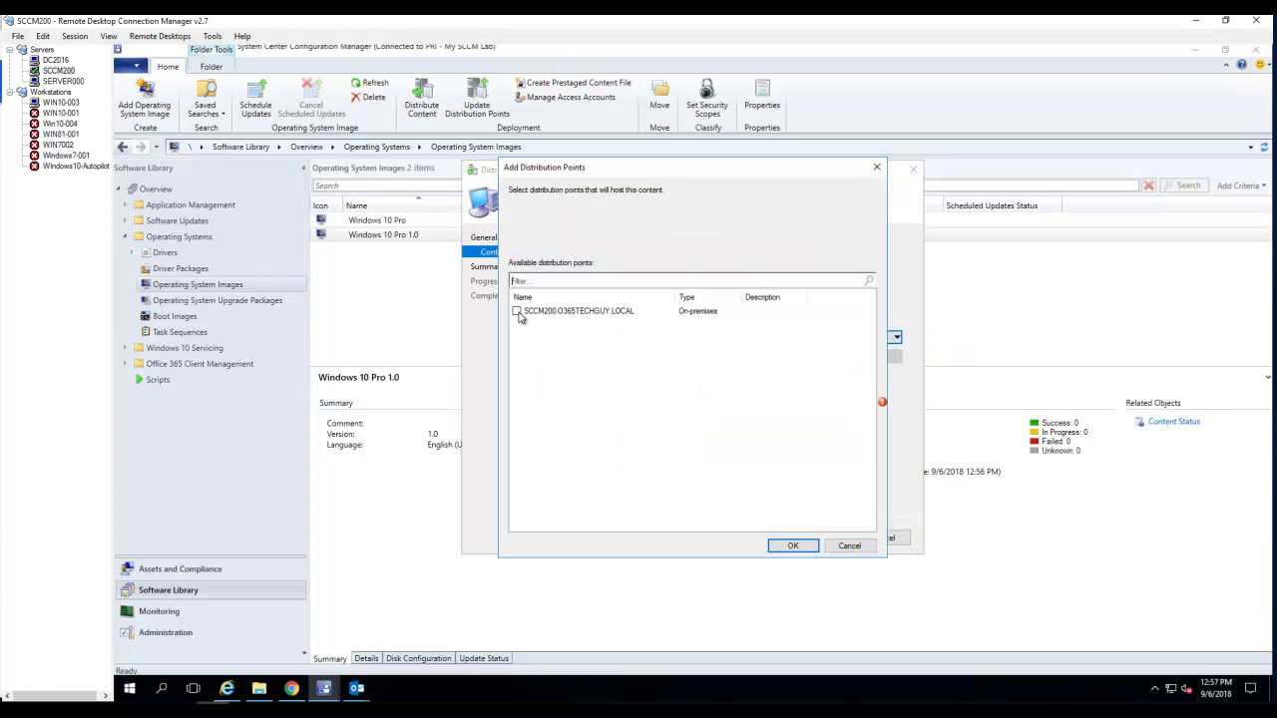
left_click(770, 545)
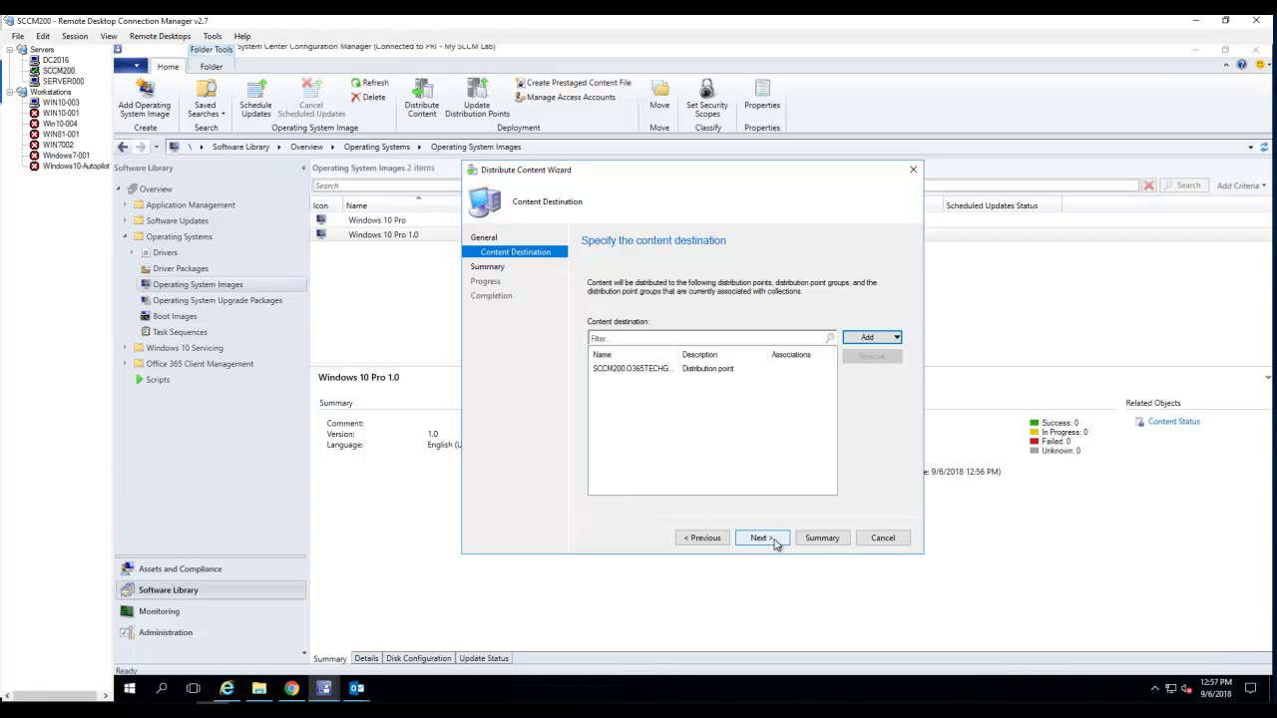
left_click(761, 537)
left_click(761, 538)
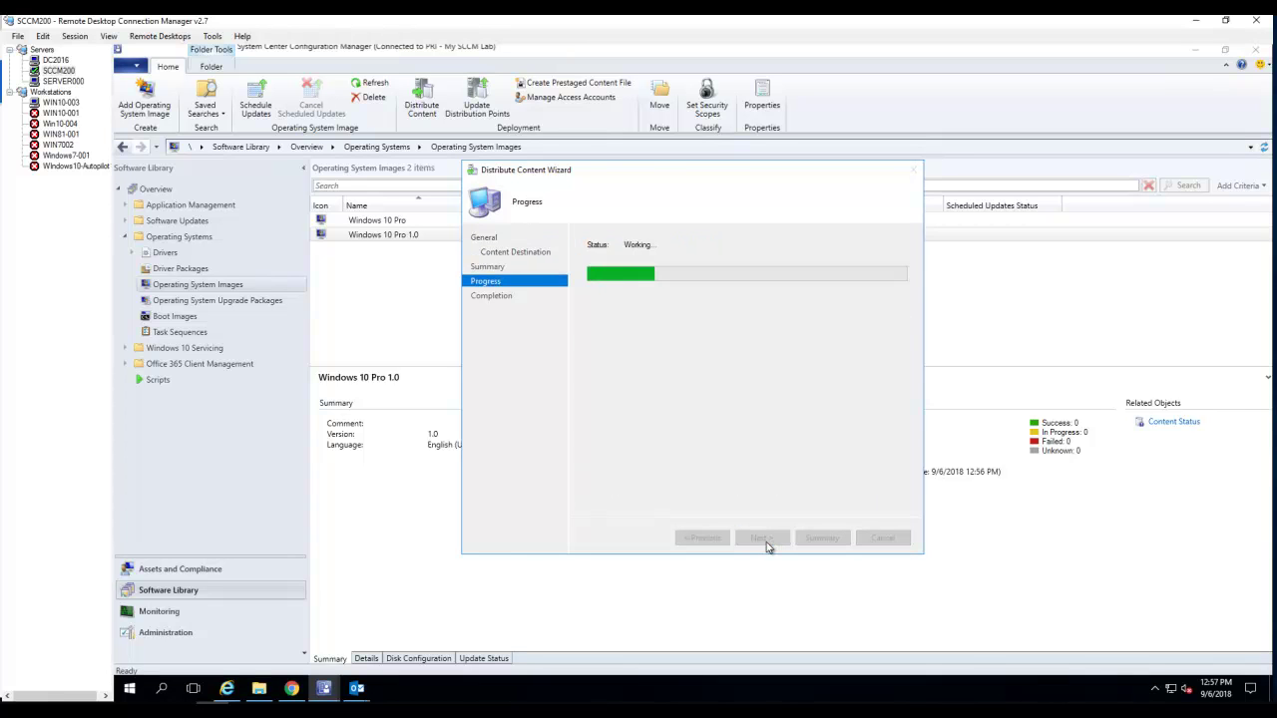
left_click(885, 542)
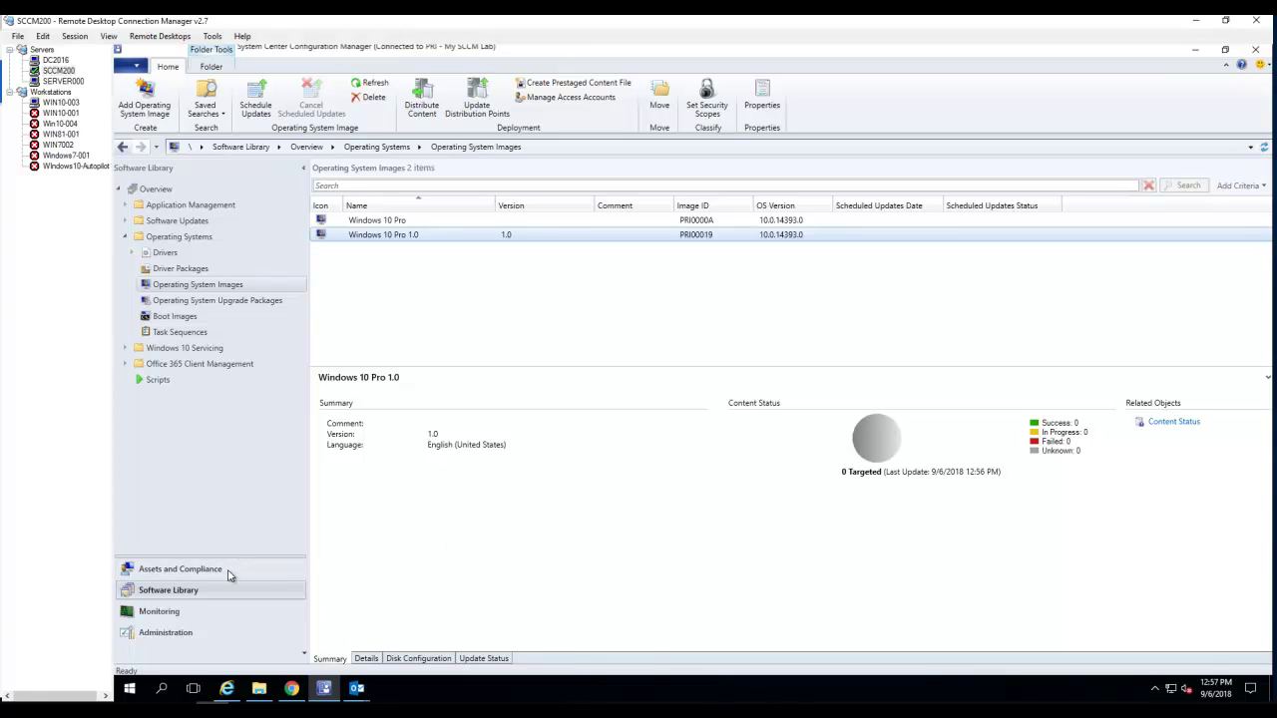
- Create an 'Install an existing image package' task sequence named Youtube Demo TS and browse boot images
left_click(179, 338)
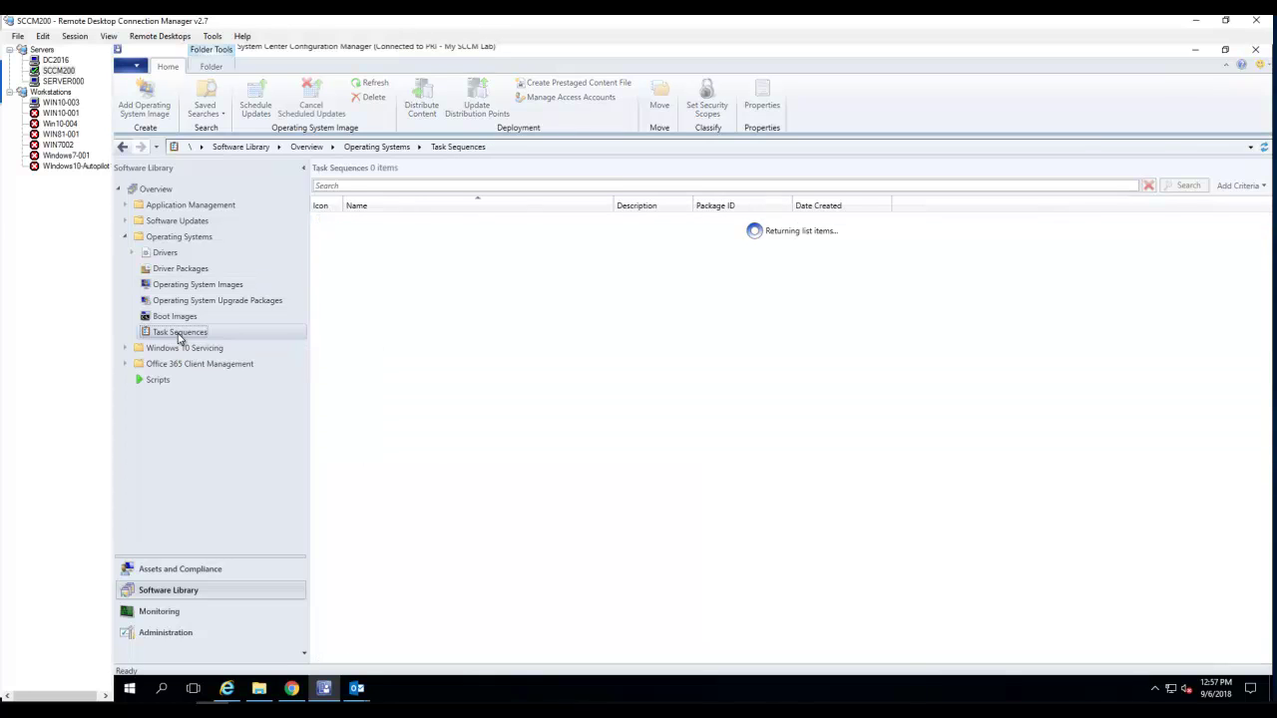
right_click(178, 338)
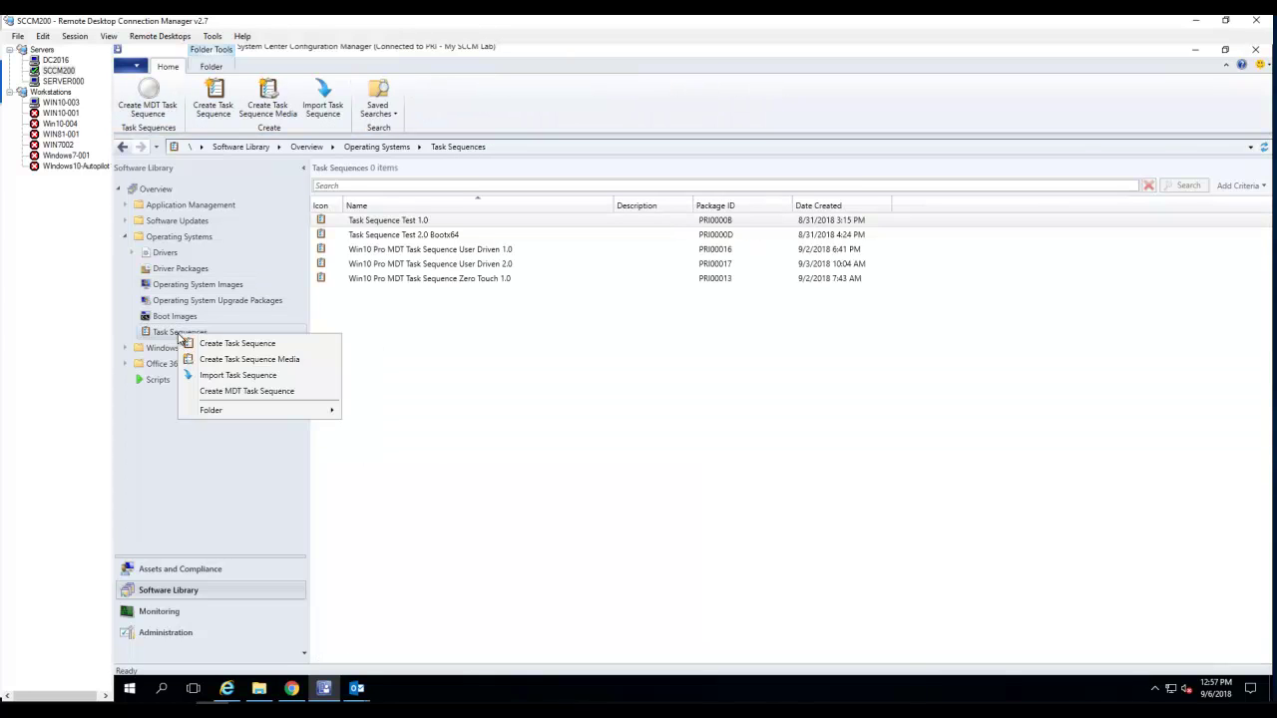
left_click(255, 346)
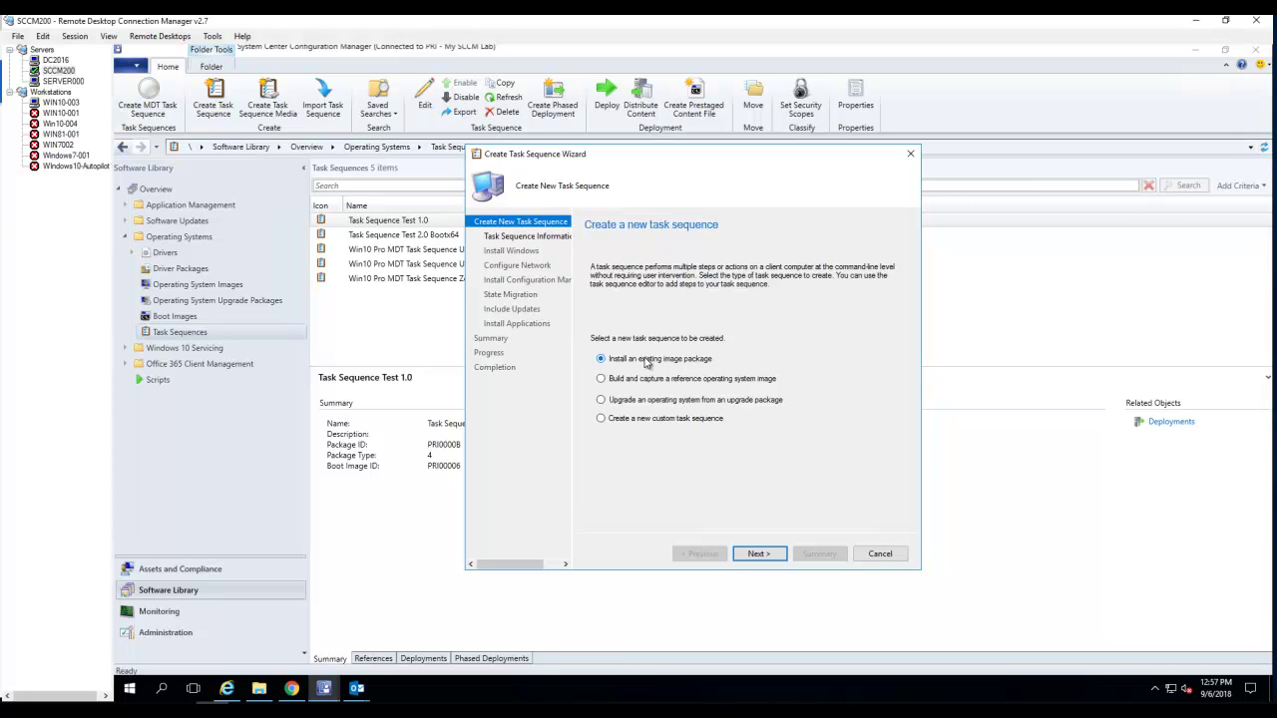
left_click(758, 554)
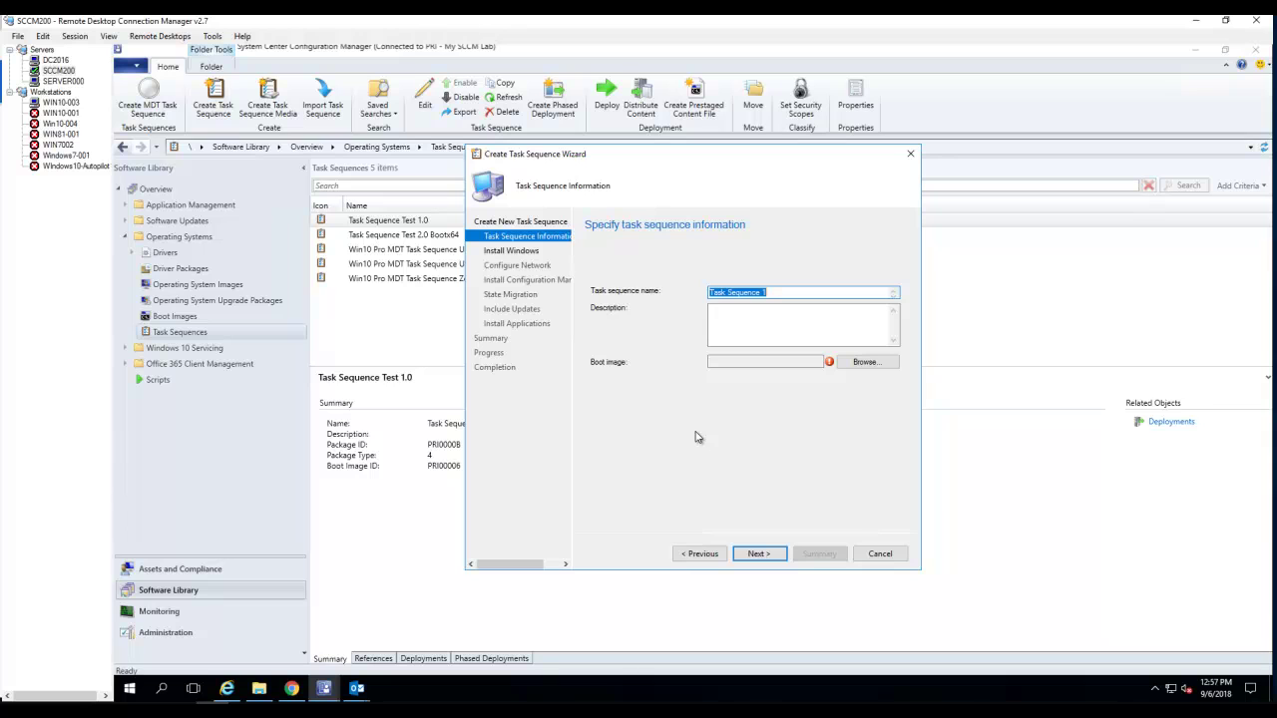
type("Youtube Demo TS")
left_click(758, 361)
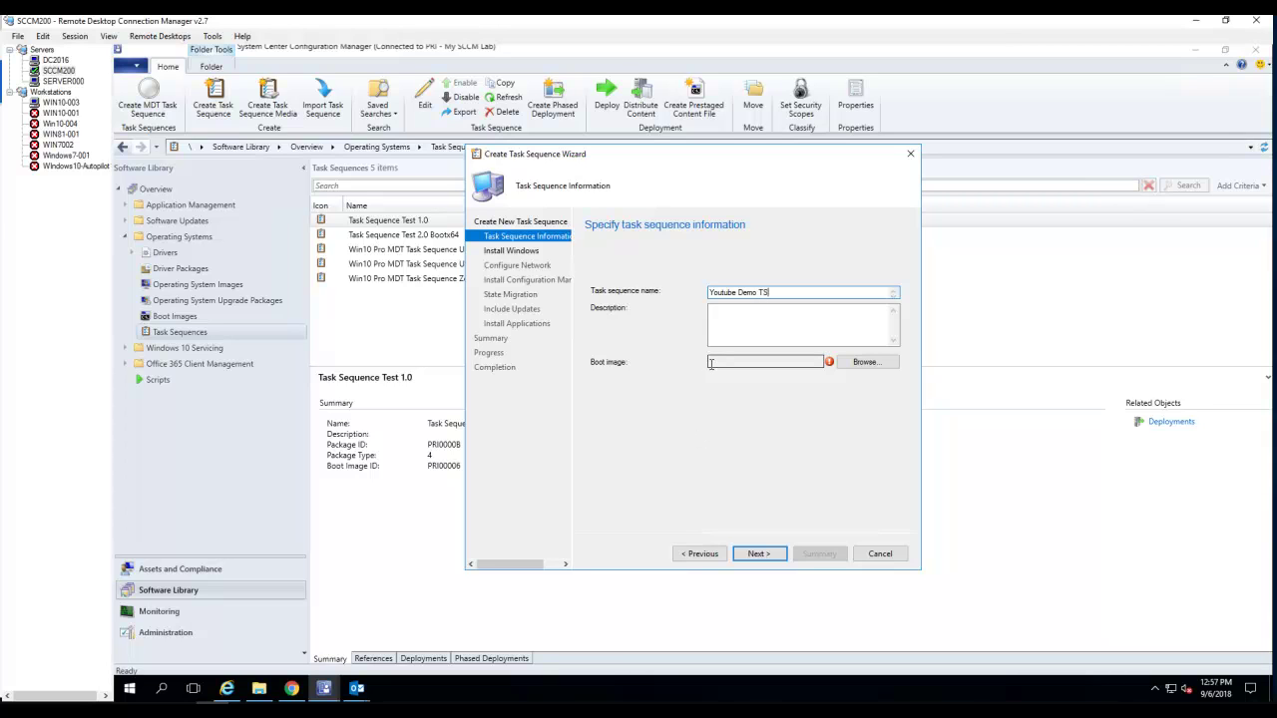
left_click(862, 363)
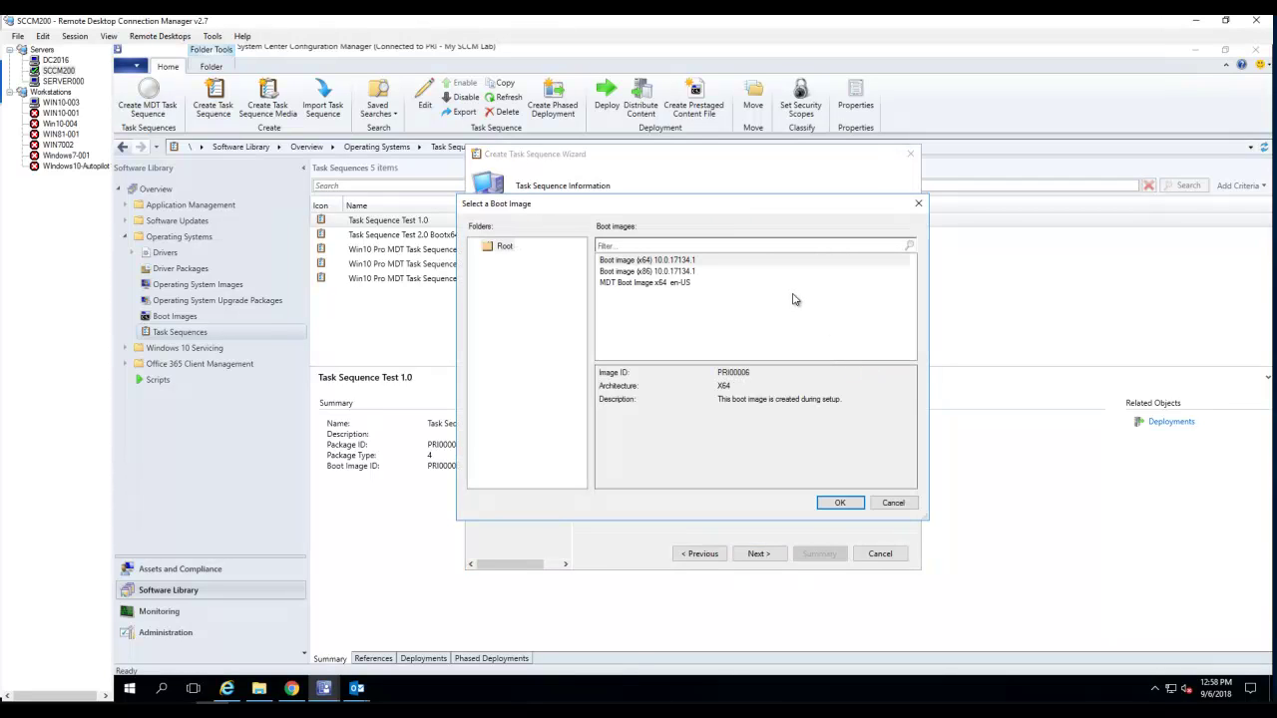
- Choose Boot image (x64) 10.0.17134.1 for the task sequence
left_click(668, 261)
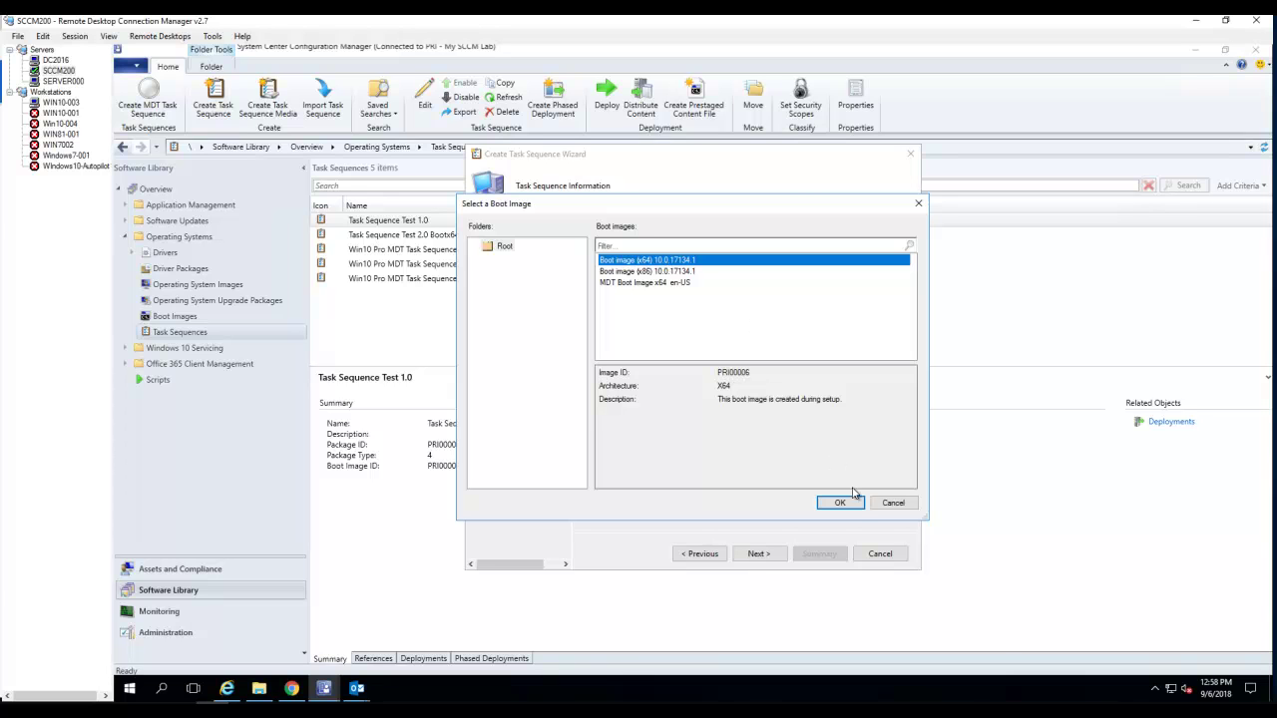
left_click(845, 505)
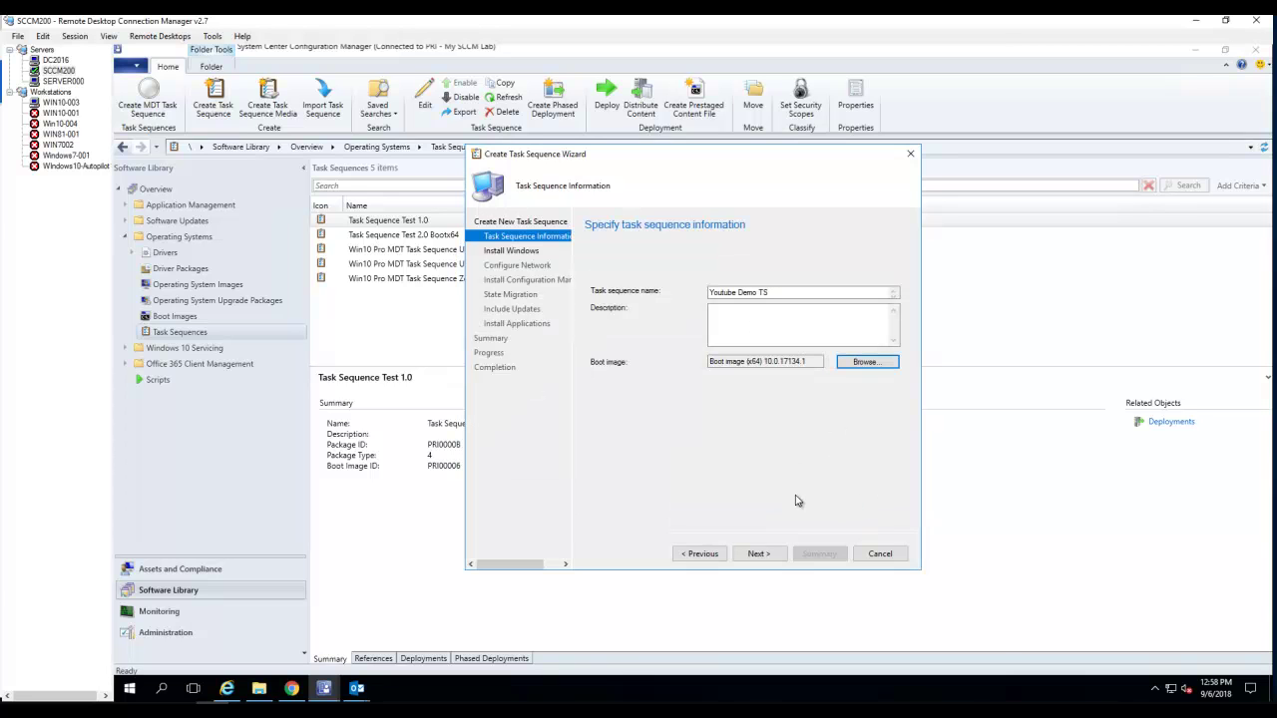
- Use the Windows 10 Pro 1.0 image package and turn off BitLocker configuration
left_click(756, 555)
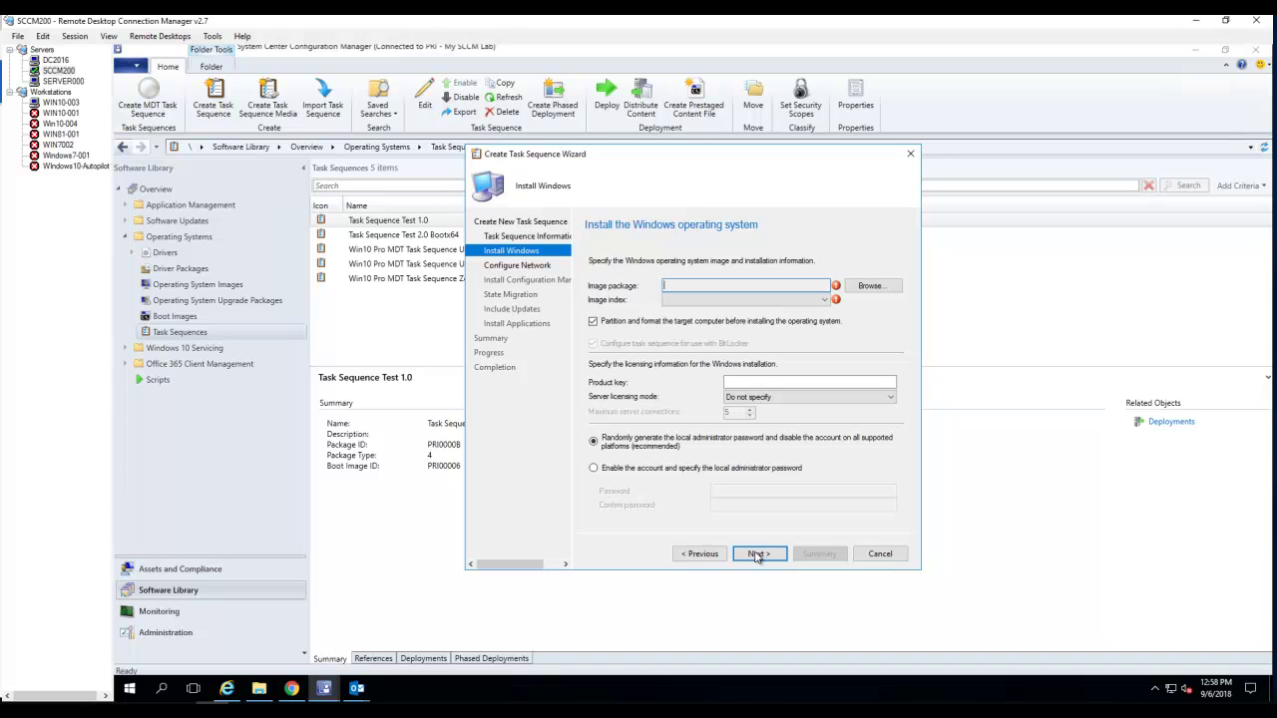
left_click(871, 286)
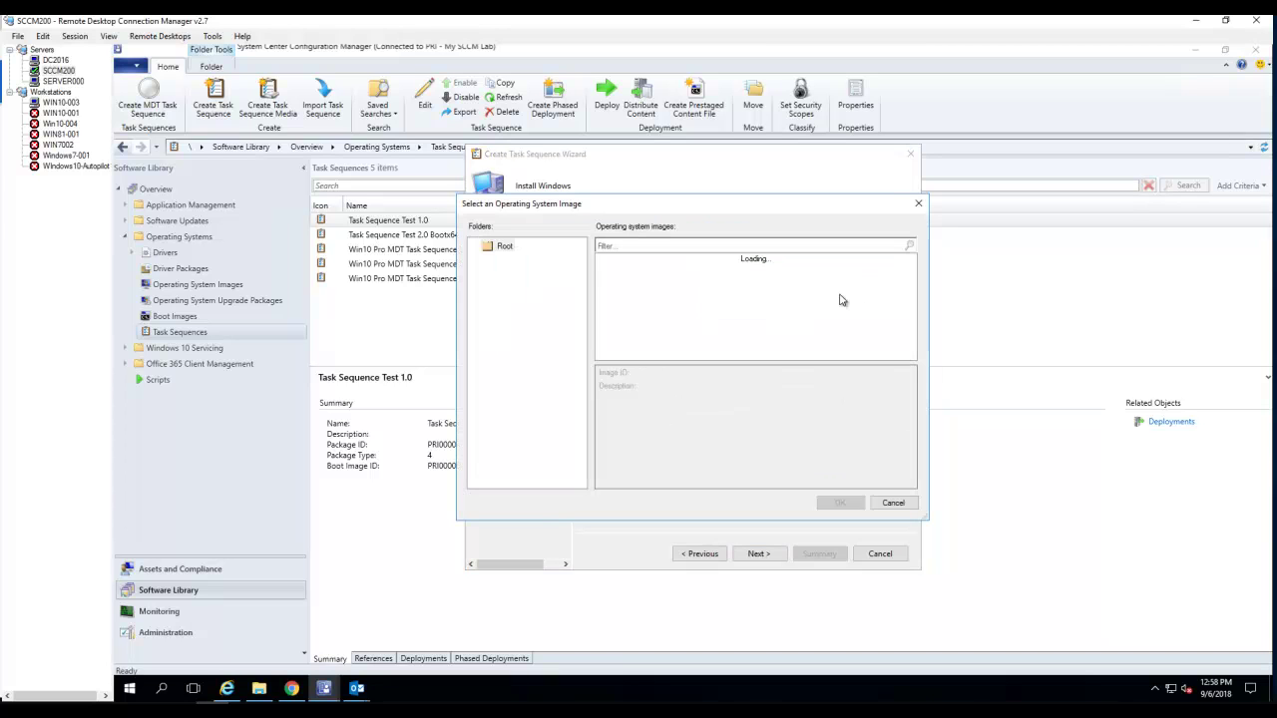
left_click(684, 271)
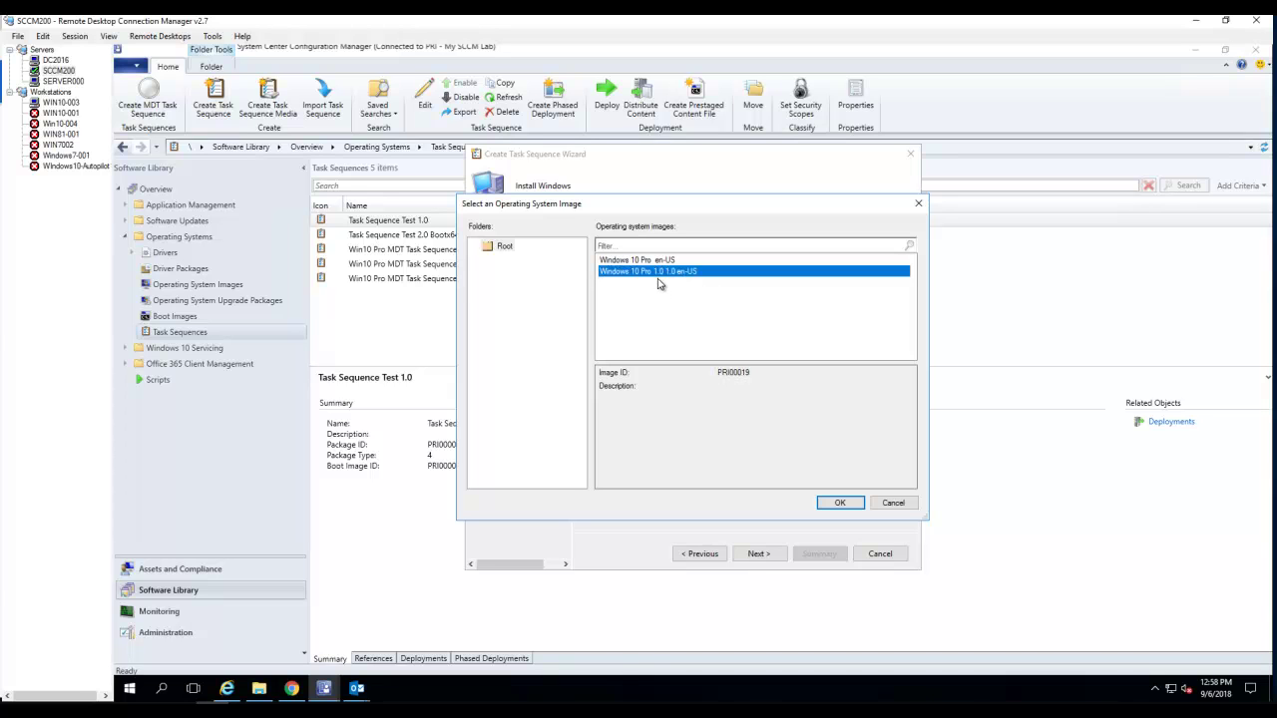
left_click(836, 502)
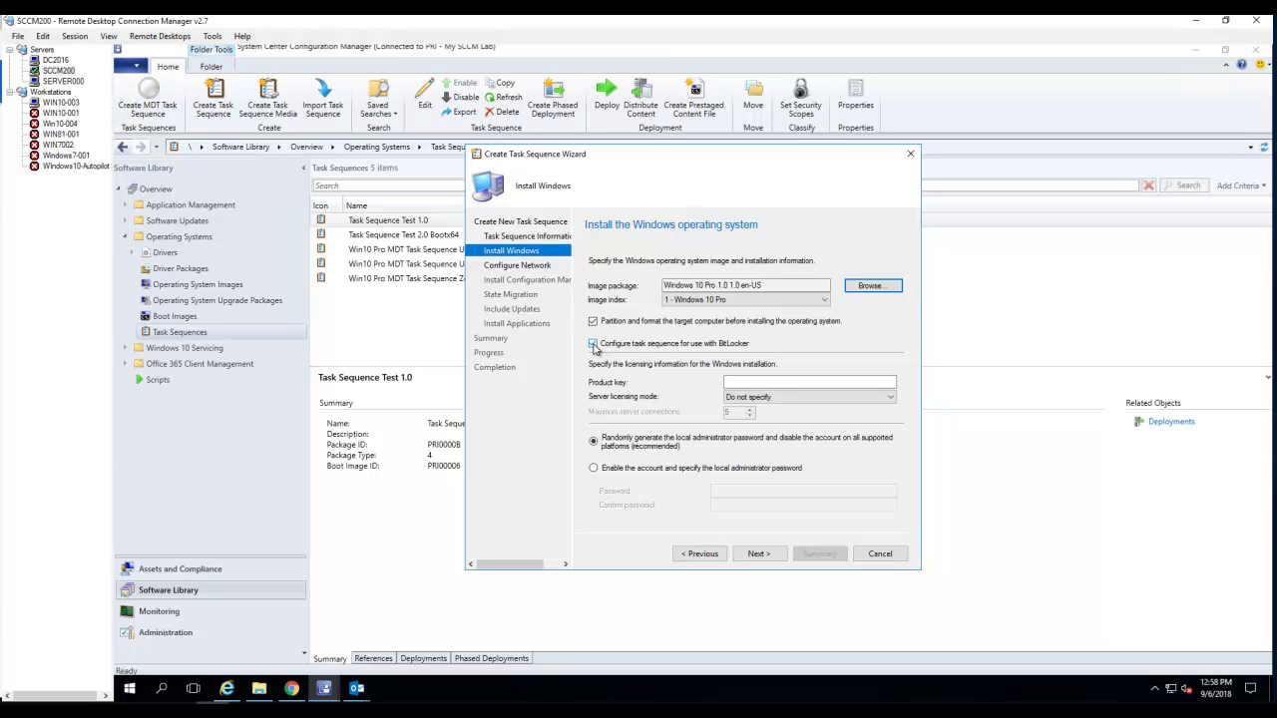
left_click(594, 344)
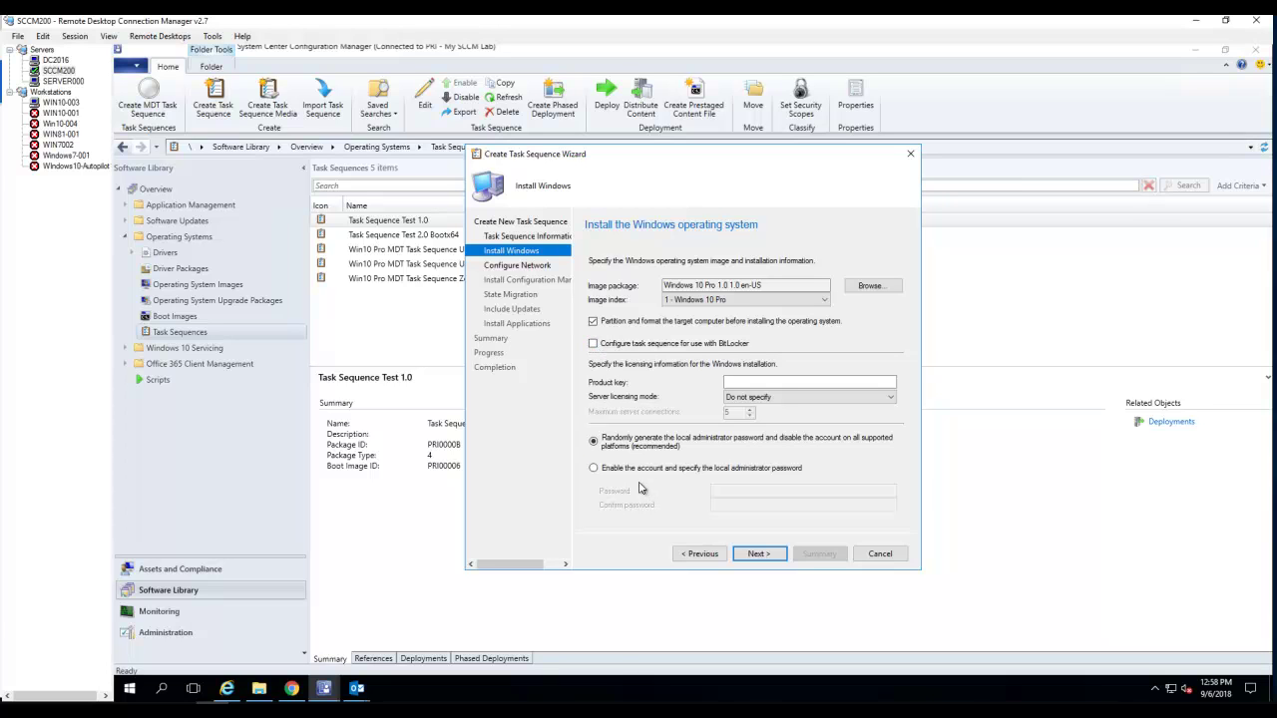
- Enable the local administrator account, enter and confirm its password, and continue
left_click(618, 469)
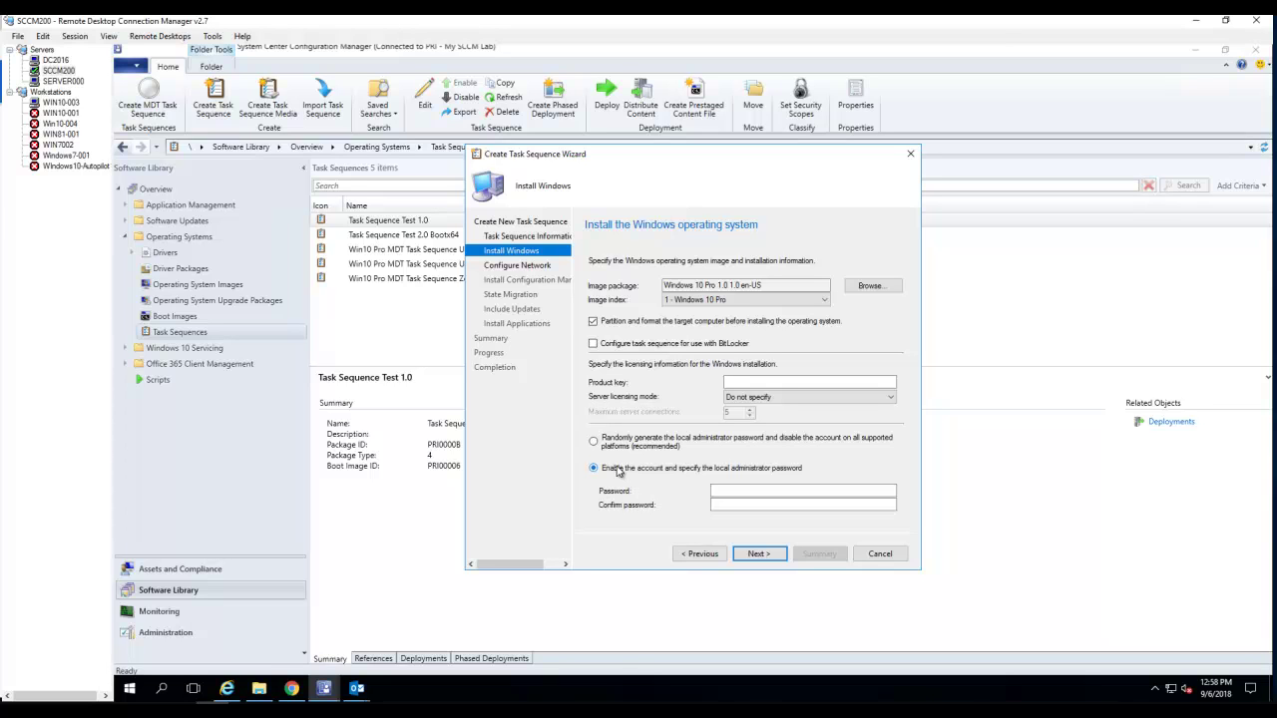
left_click(738, 490)
type("P")
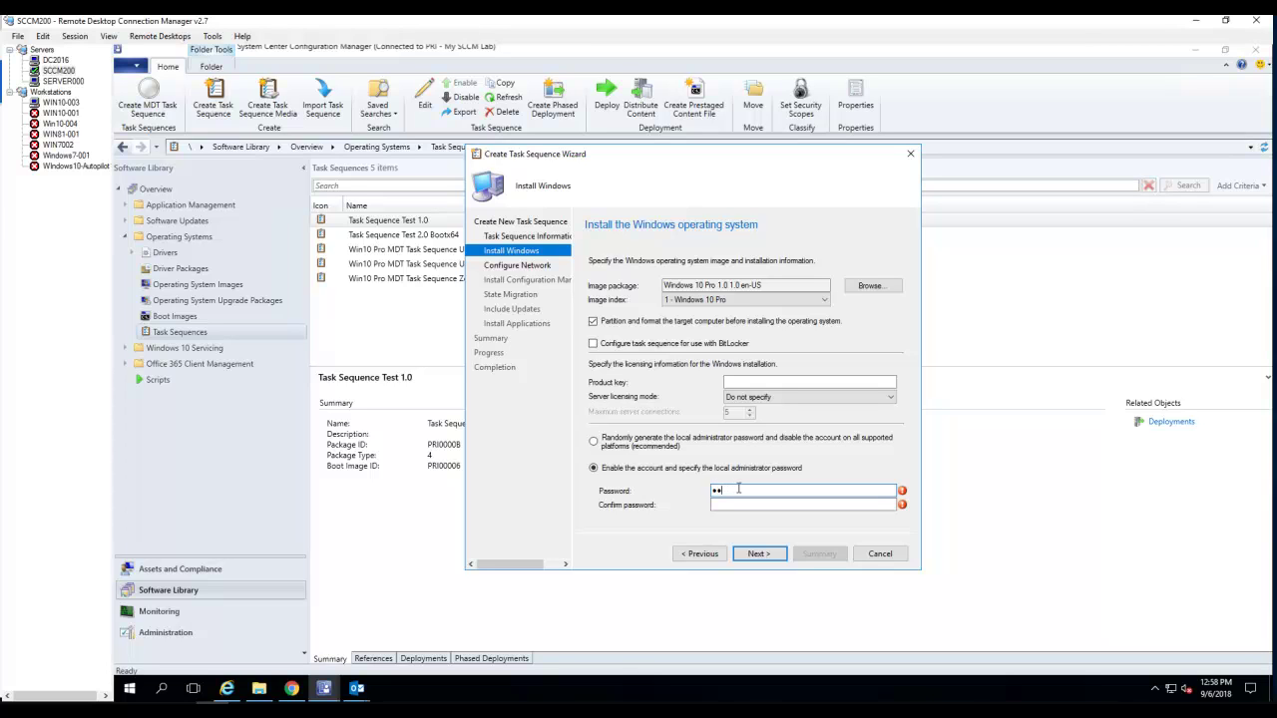
key("BackSpace")
key("BackSpace")
type("P")
key("Tab")
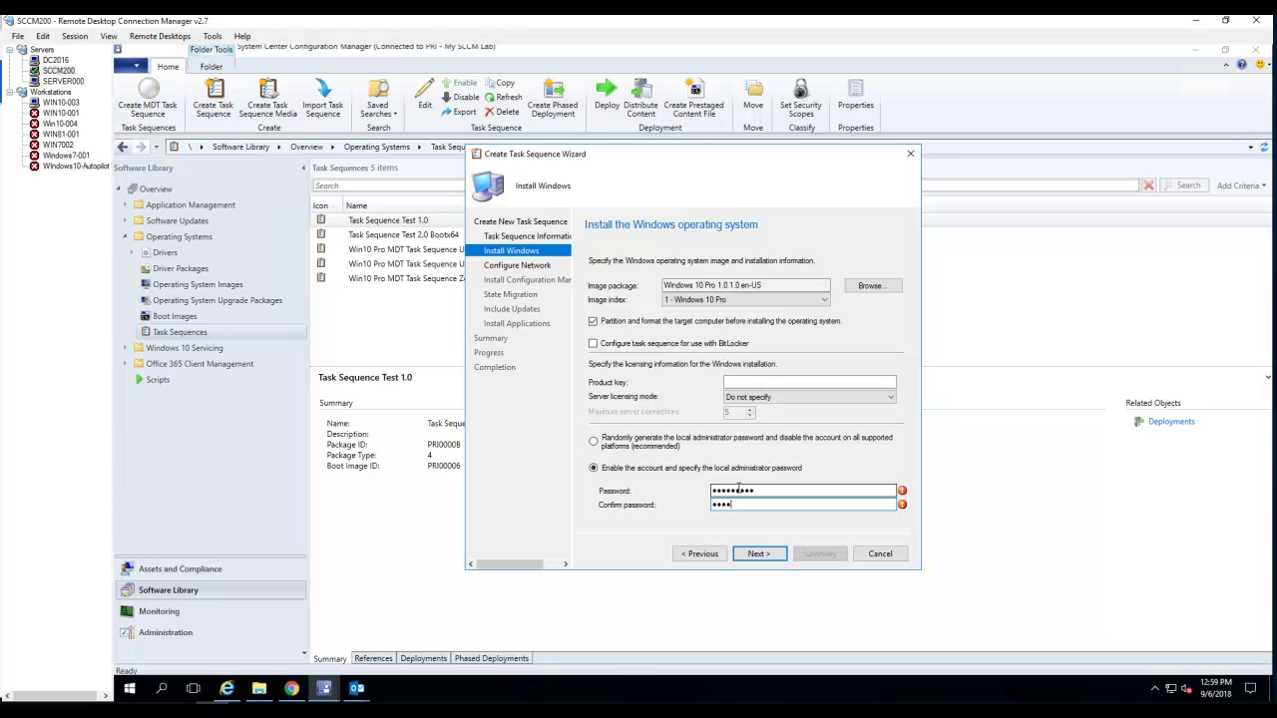
type("P@ssw0rd!")
left_click(758, 554)
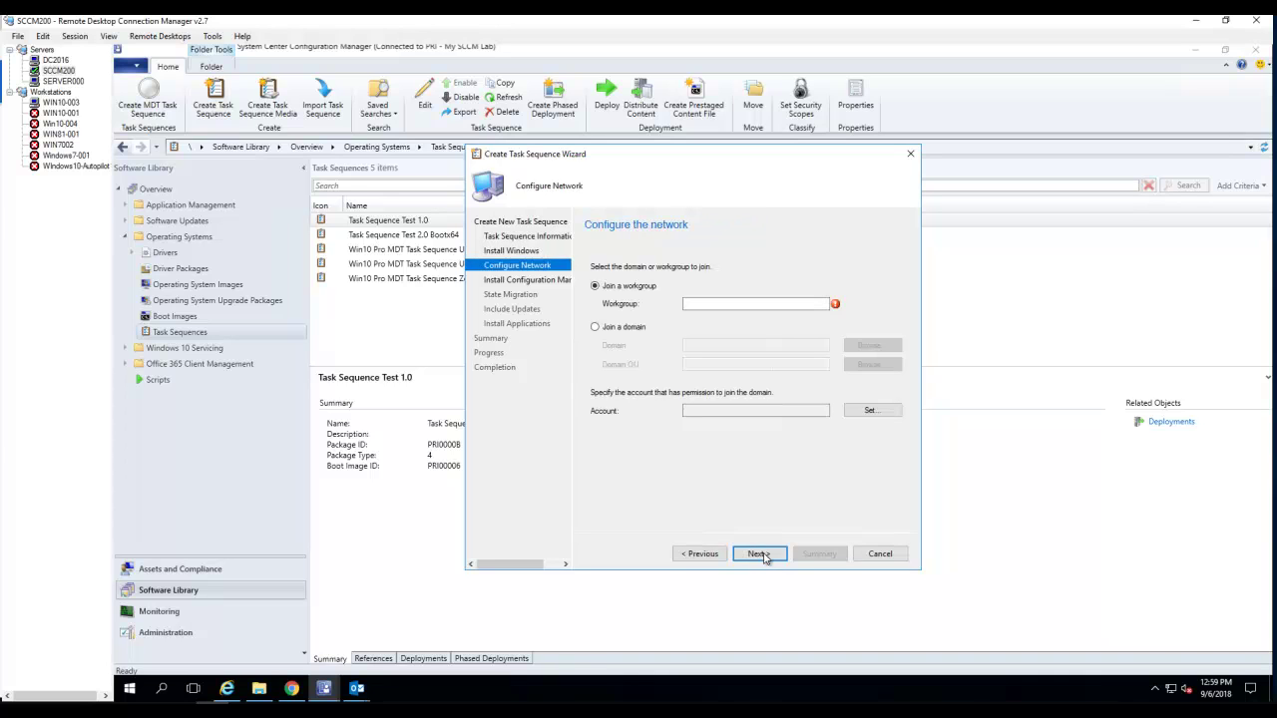
- Join the O365Techguy.LOCAL domain, placing computers in the Computers OU
left_click(634, 332)
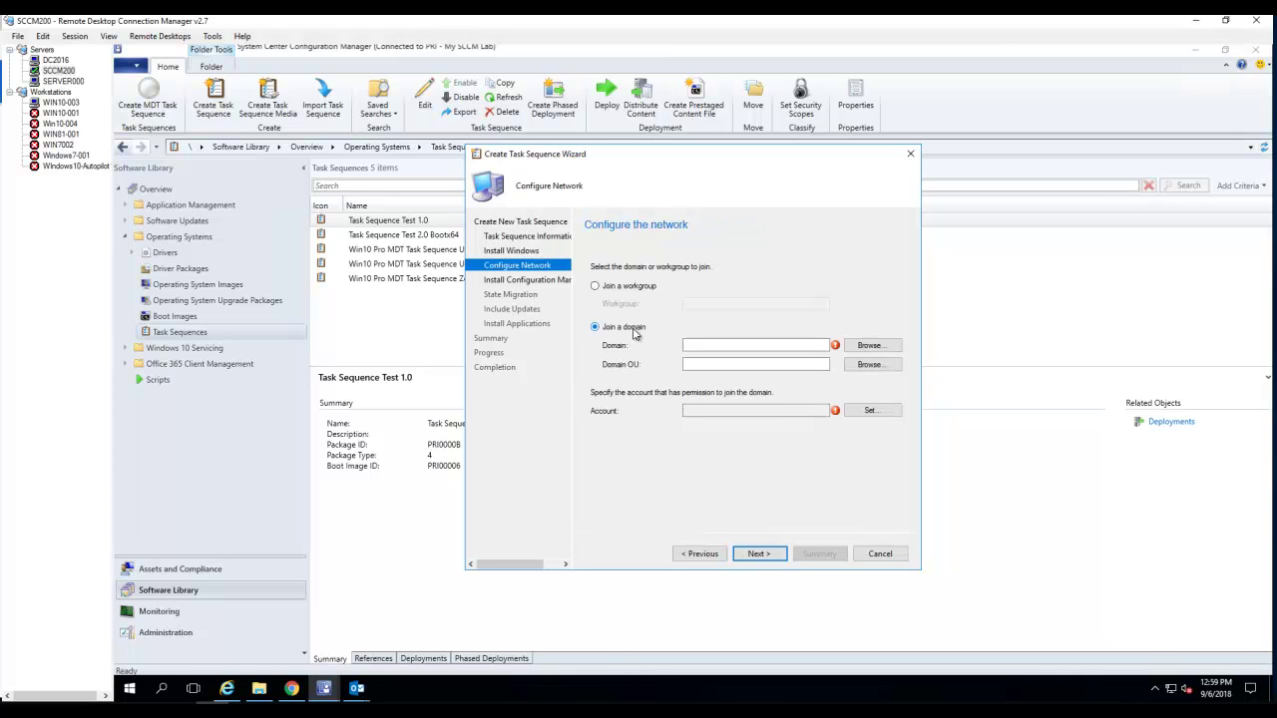
left_click(878, 348)
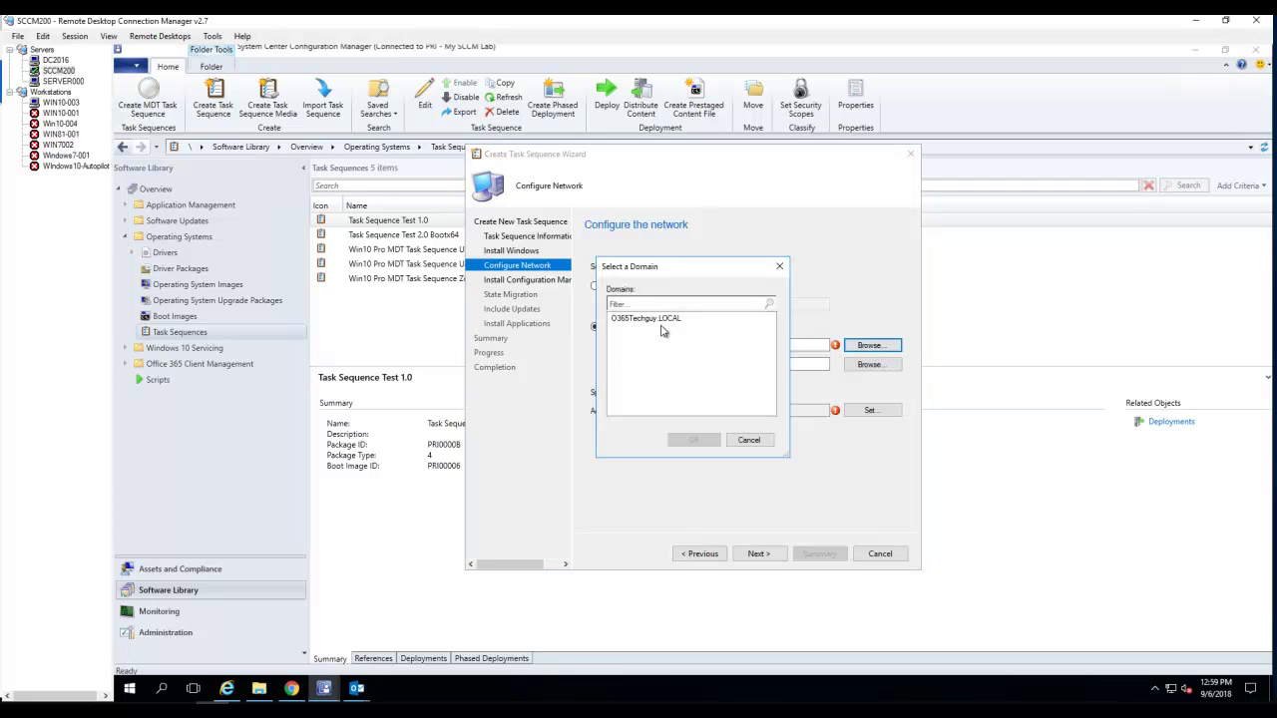
left_click(662, 320)
left_click(693, 440)
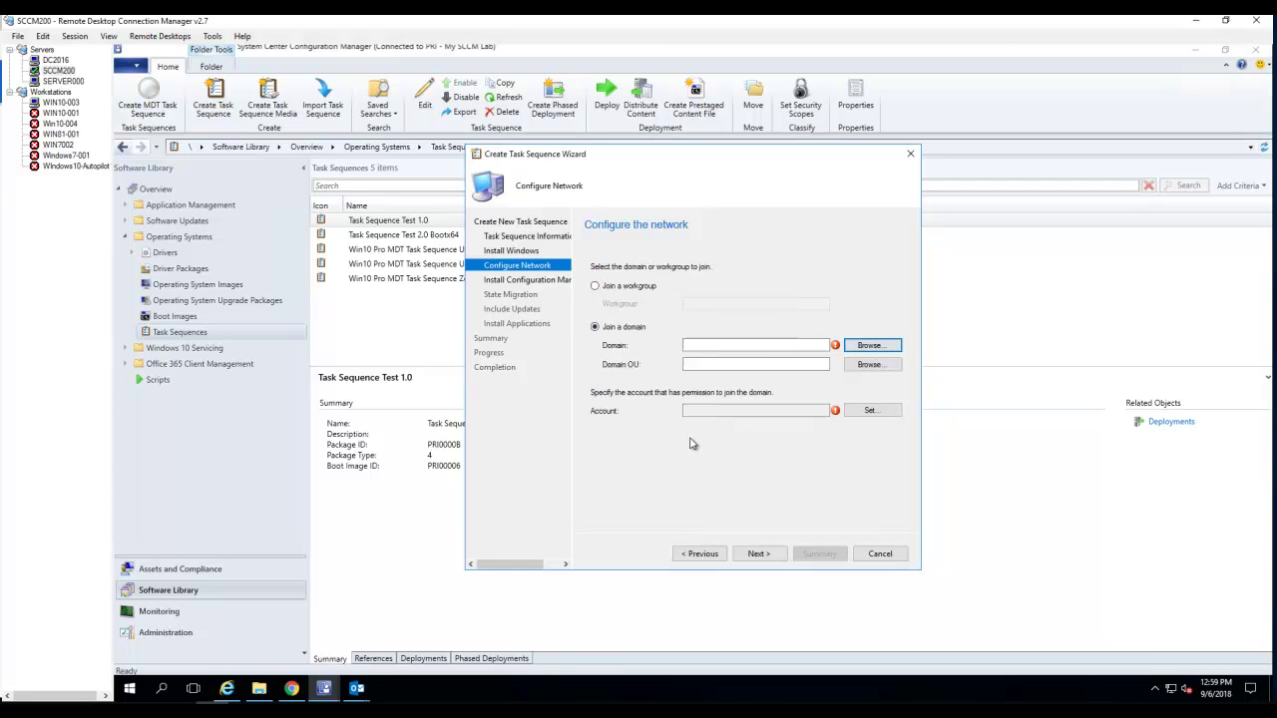
left_click(869, 366)
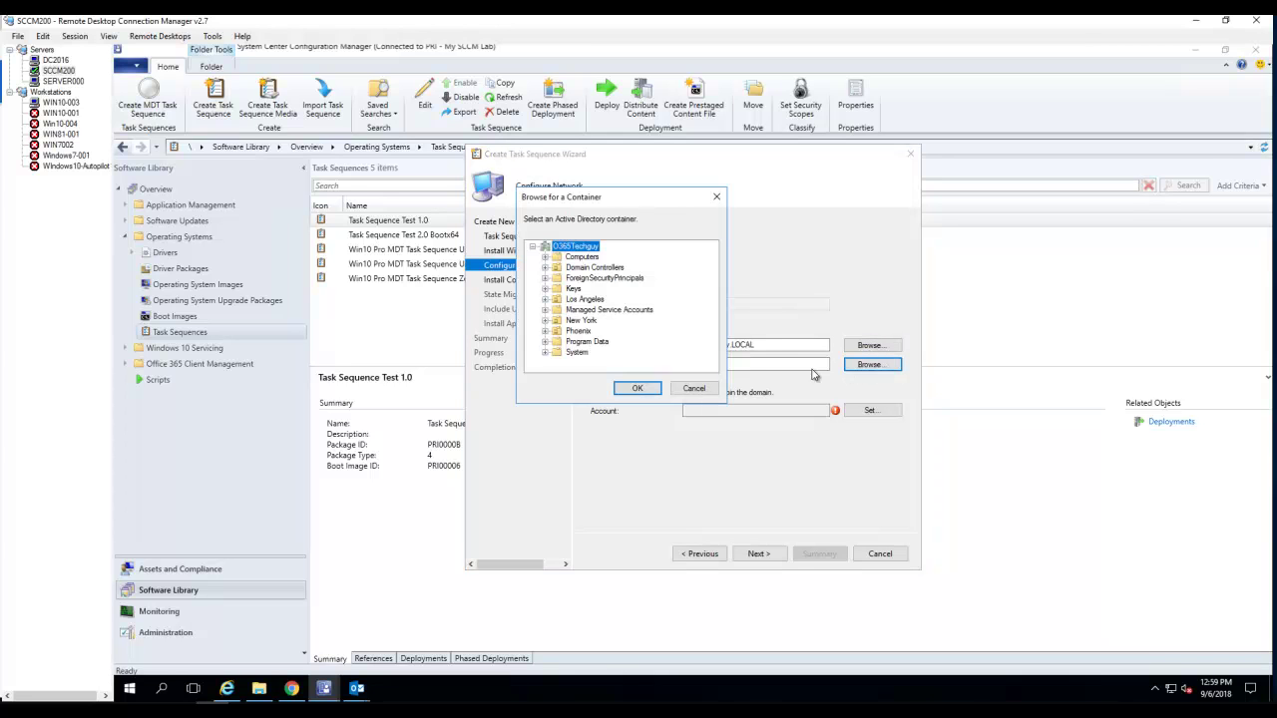
left_click(588, 260)
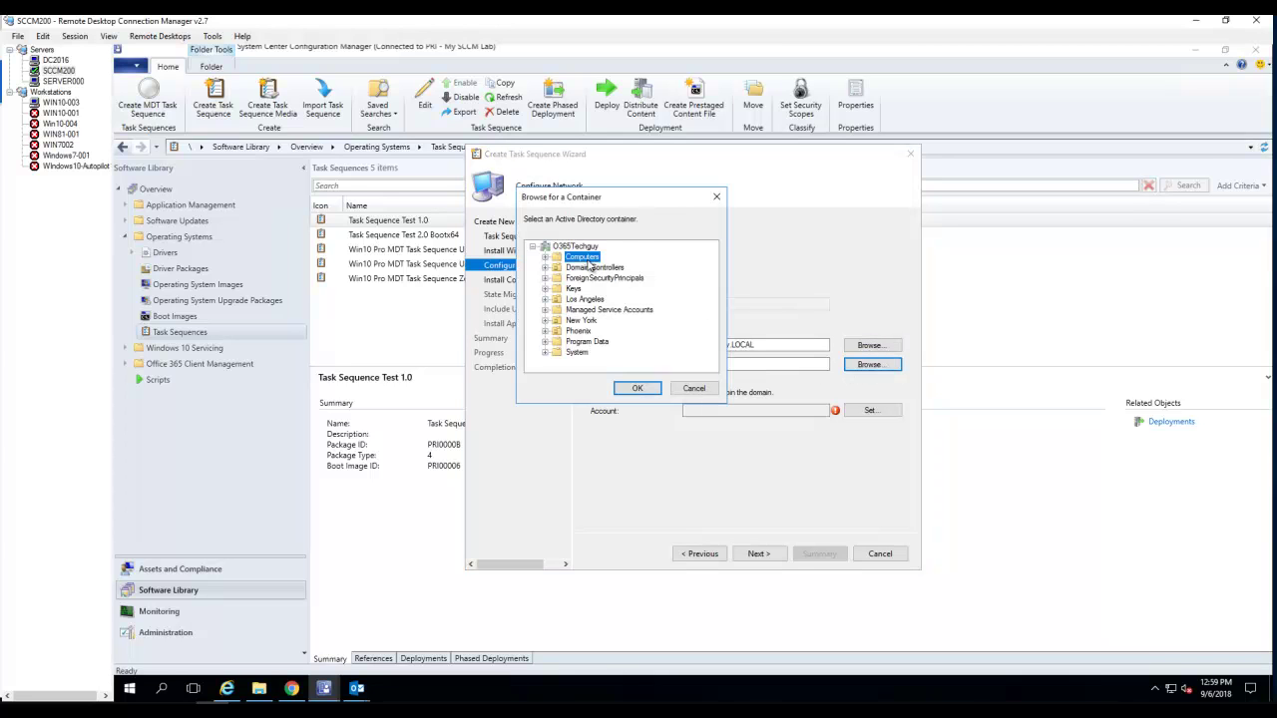
left_click(638, 389)
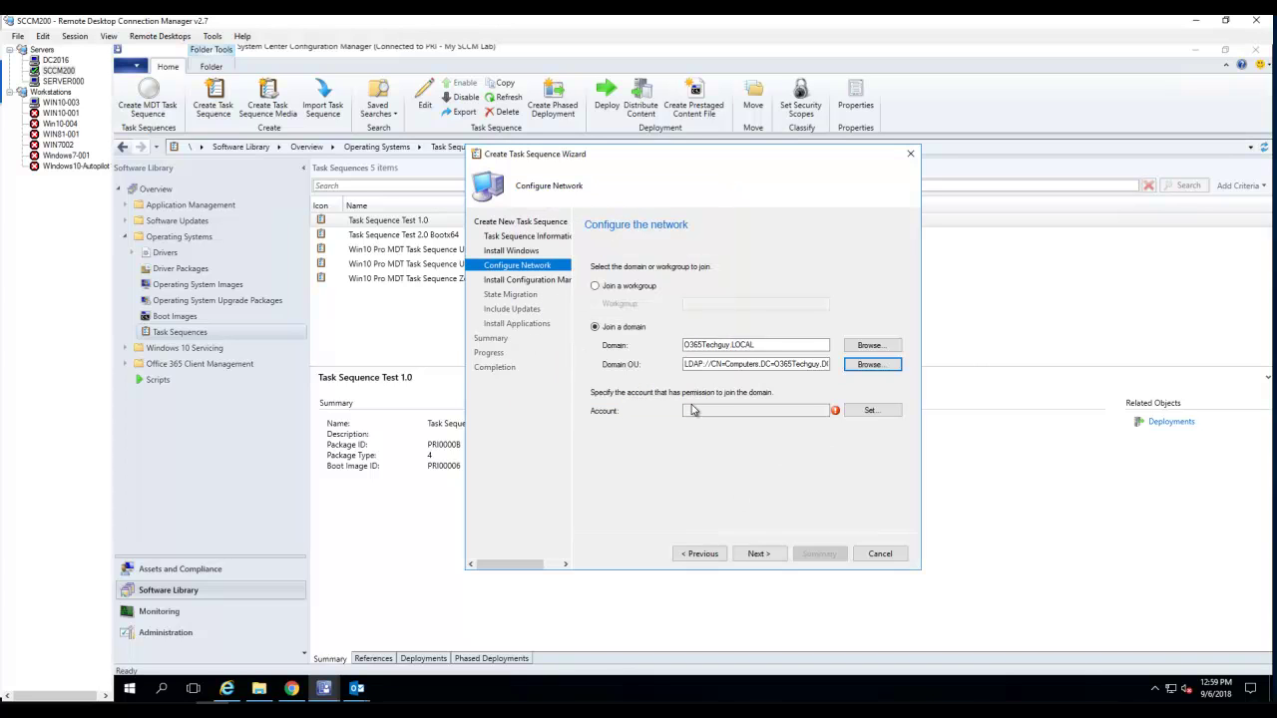
left_click(867, 411)
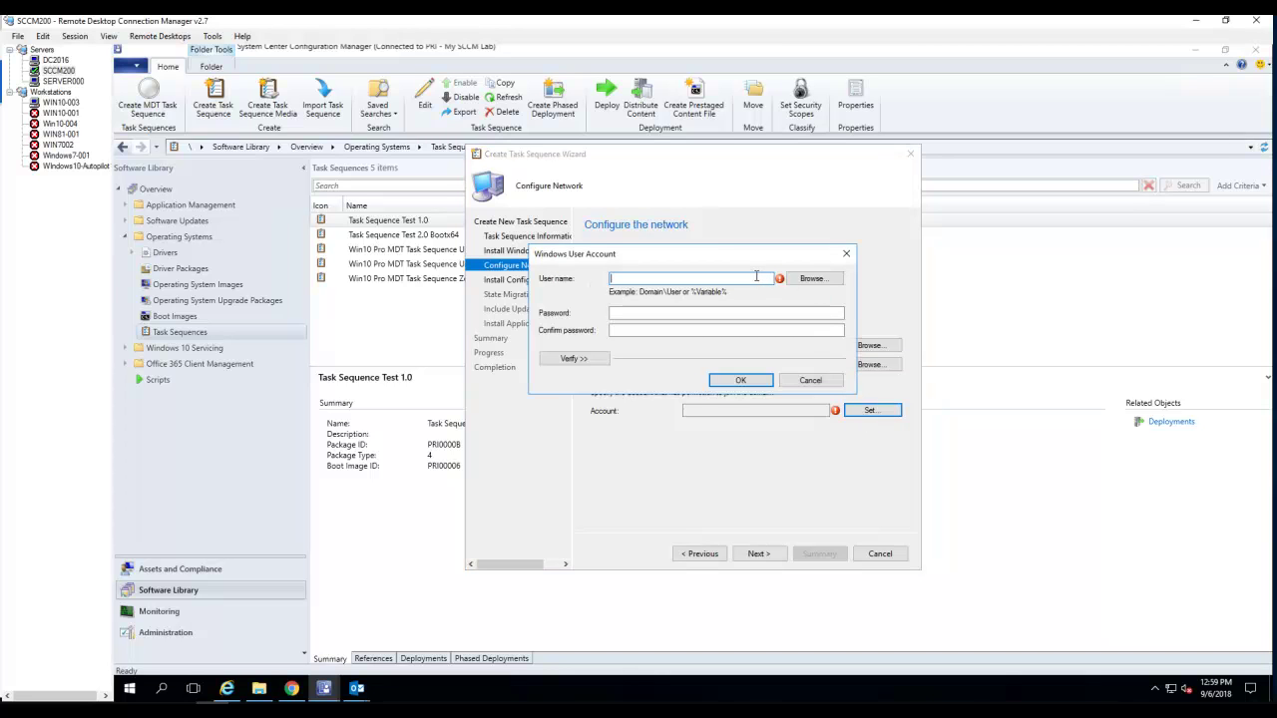
- Pick the domain-join user account from the directory and enter and confirm its password
left_click(811, 278)
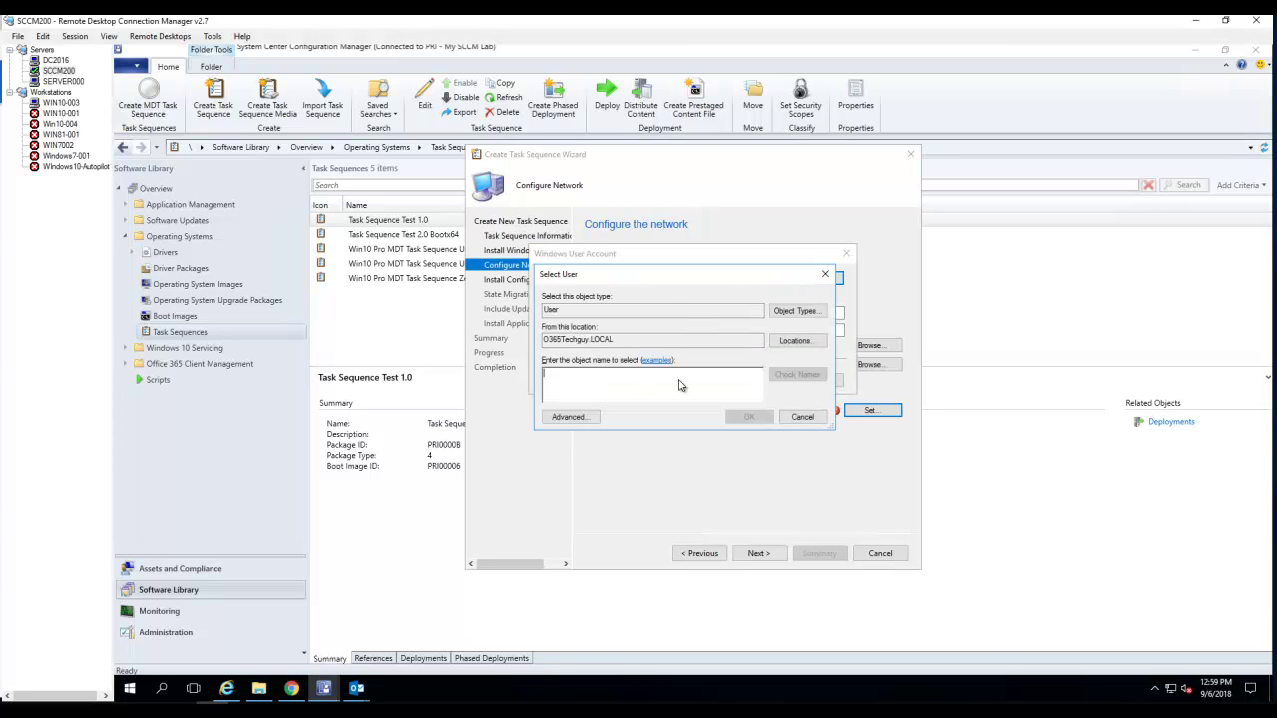
type("ha")
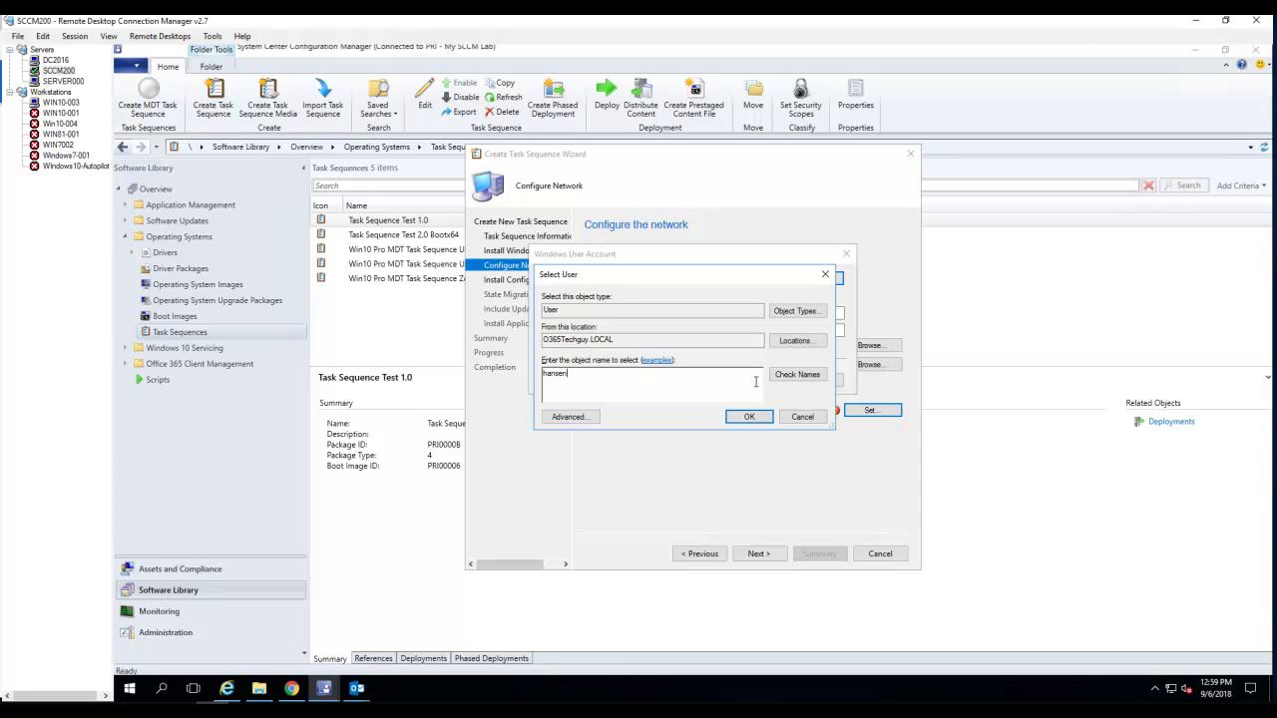
type("nsen")
left_click(796, 374)
left_click(747, 416)
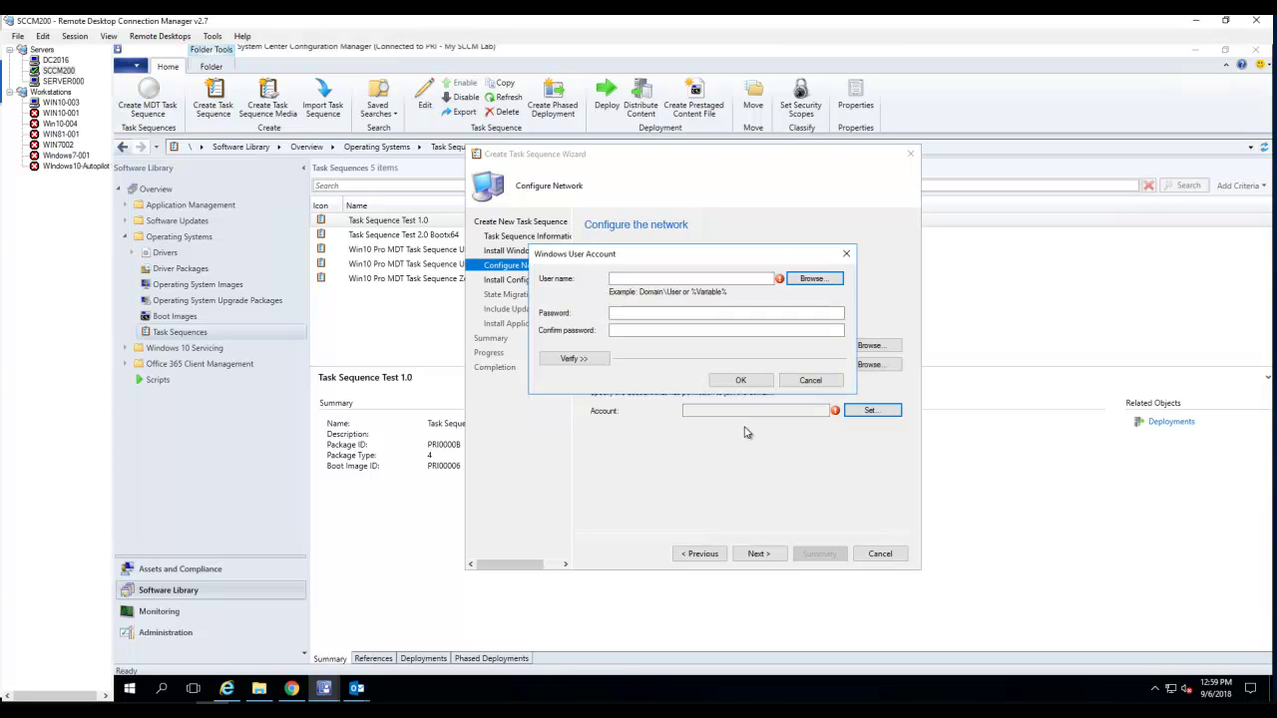
left_click(709, 314)
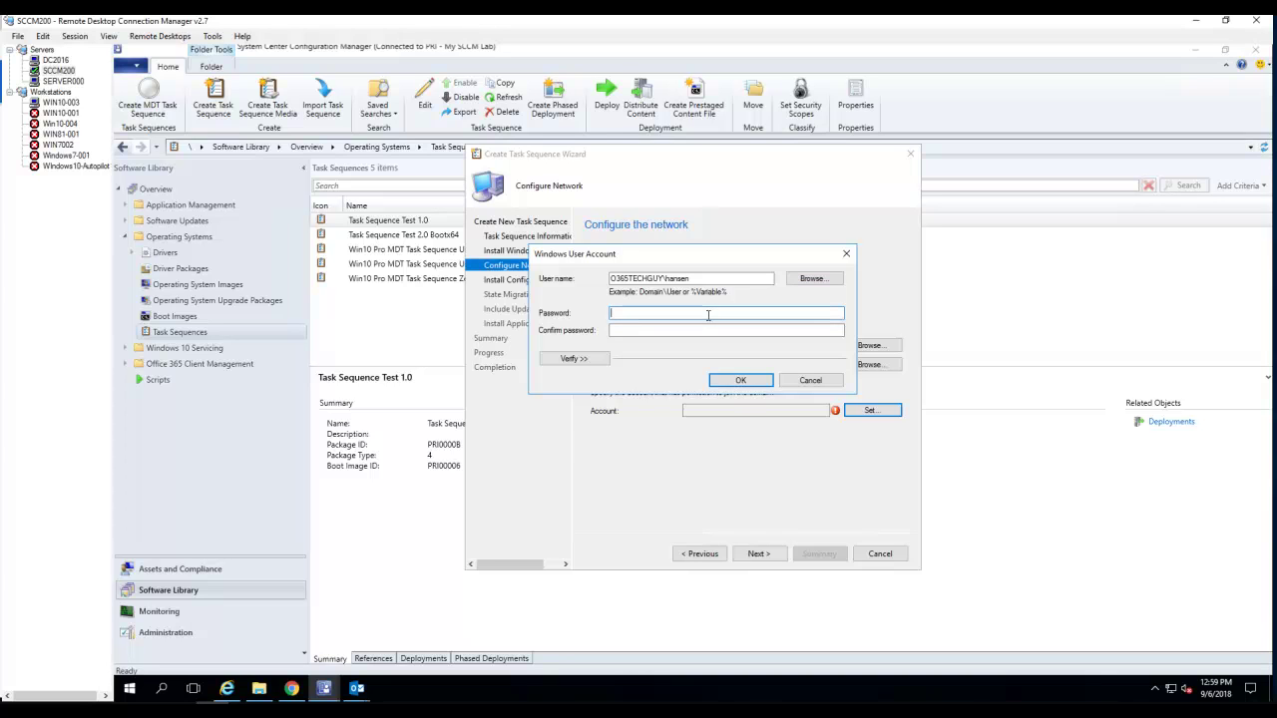
type("••")
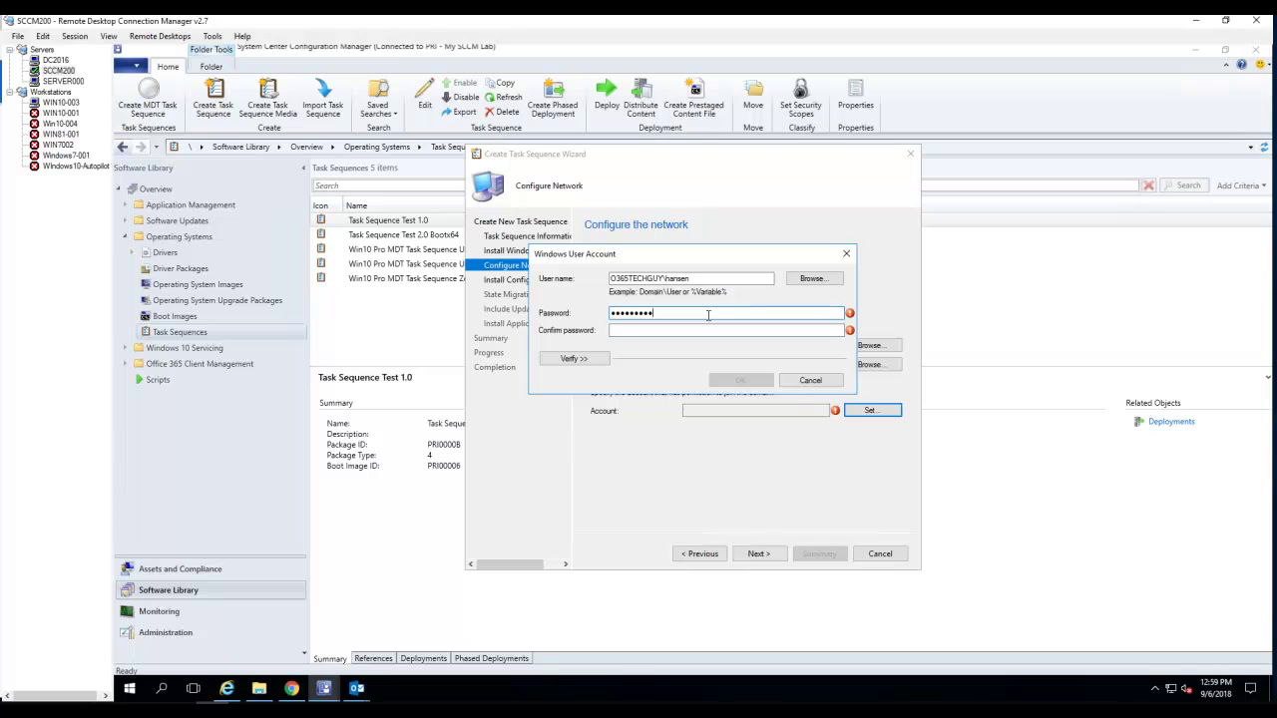
key("Tab")
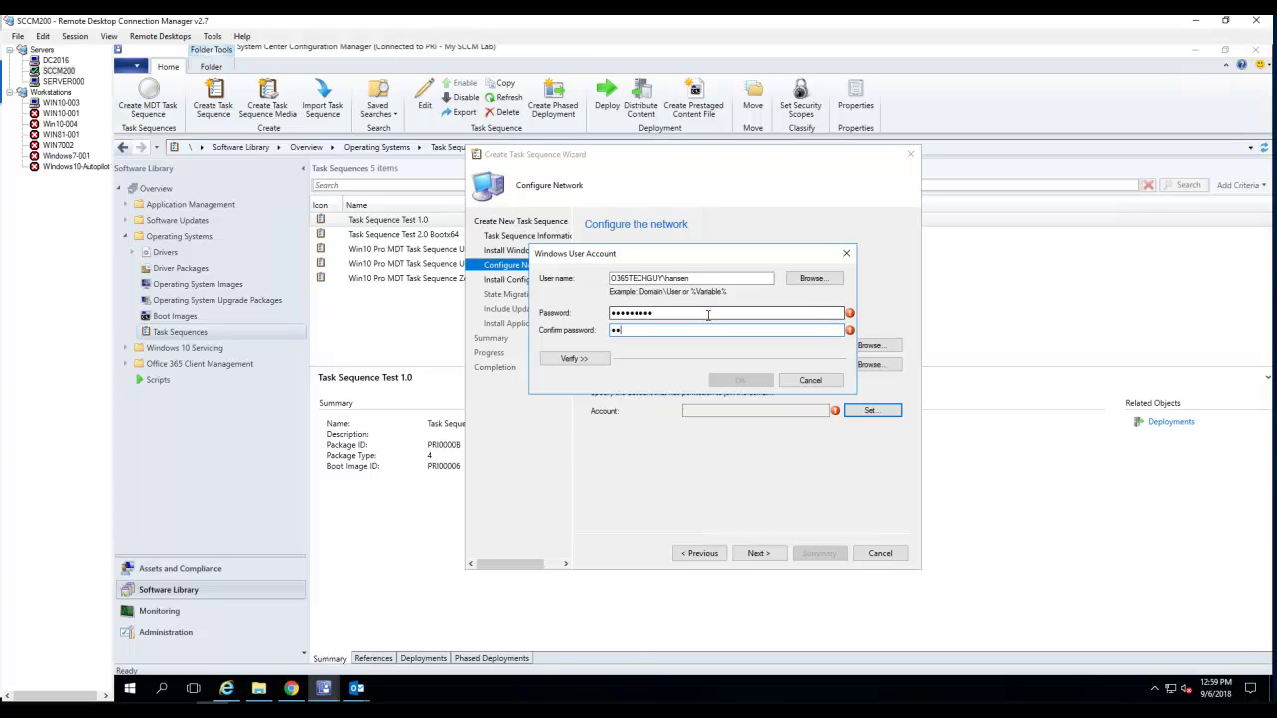
type("•••••••••")
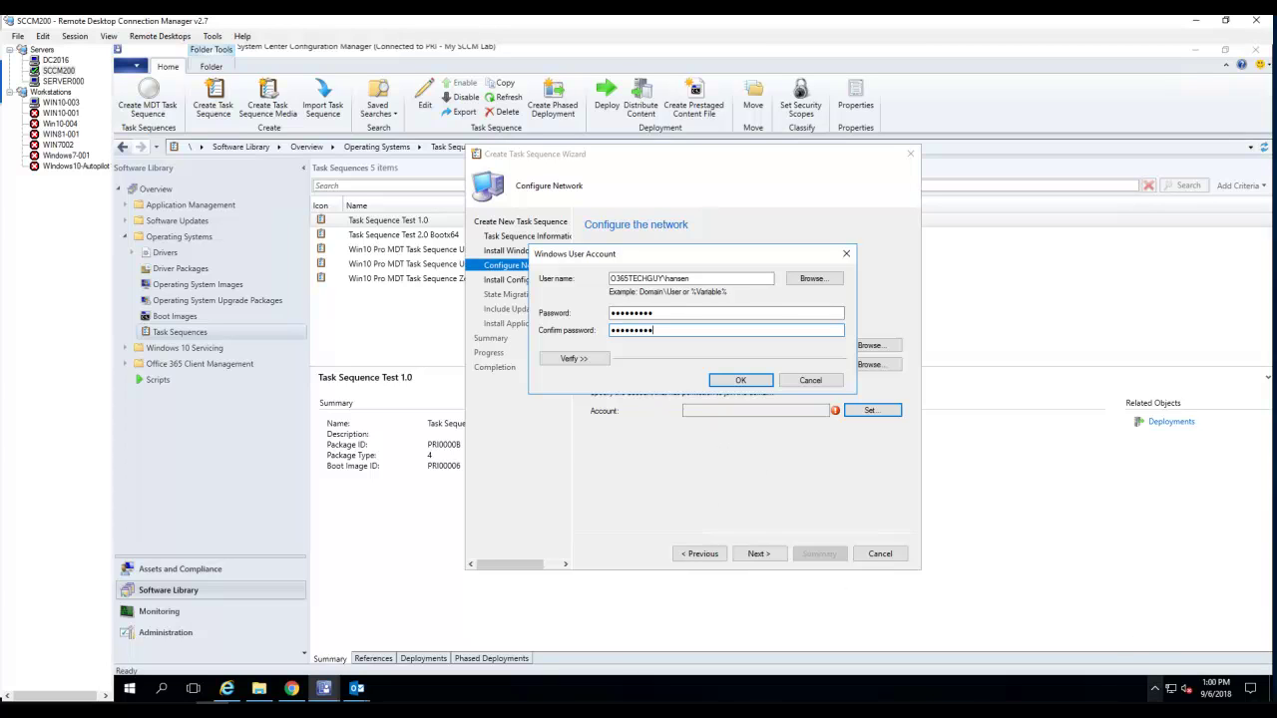
- Verify the account with a successful Active Directory connection test and accept the credentials
left_click(1157, 688)
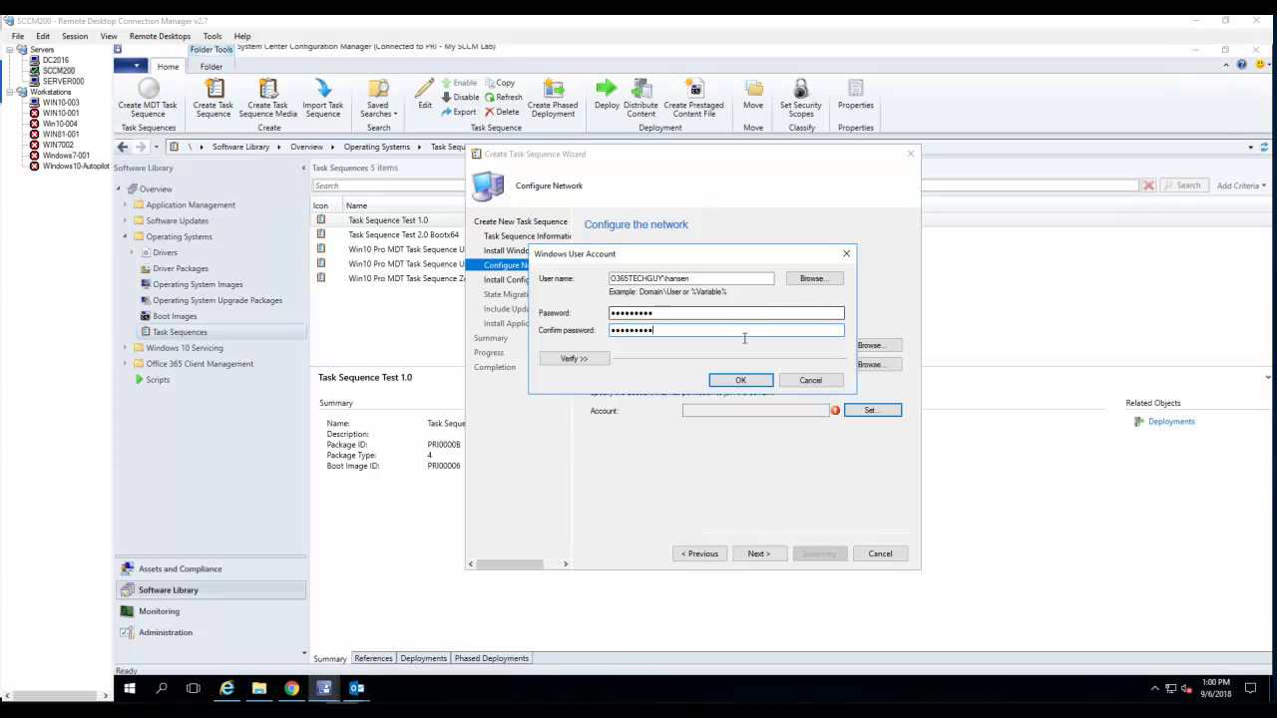
left_click(572, 363)
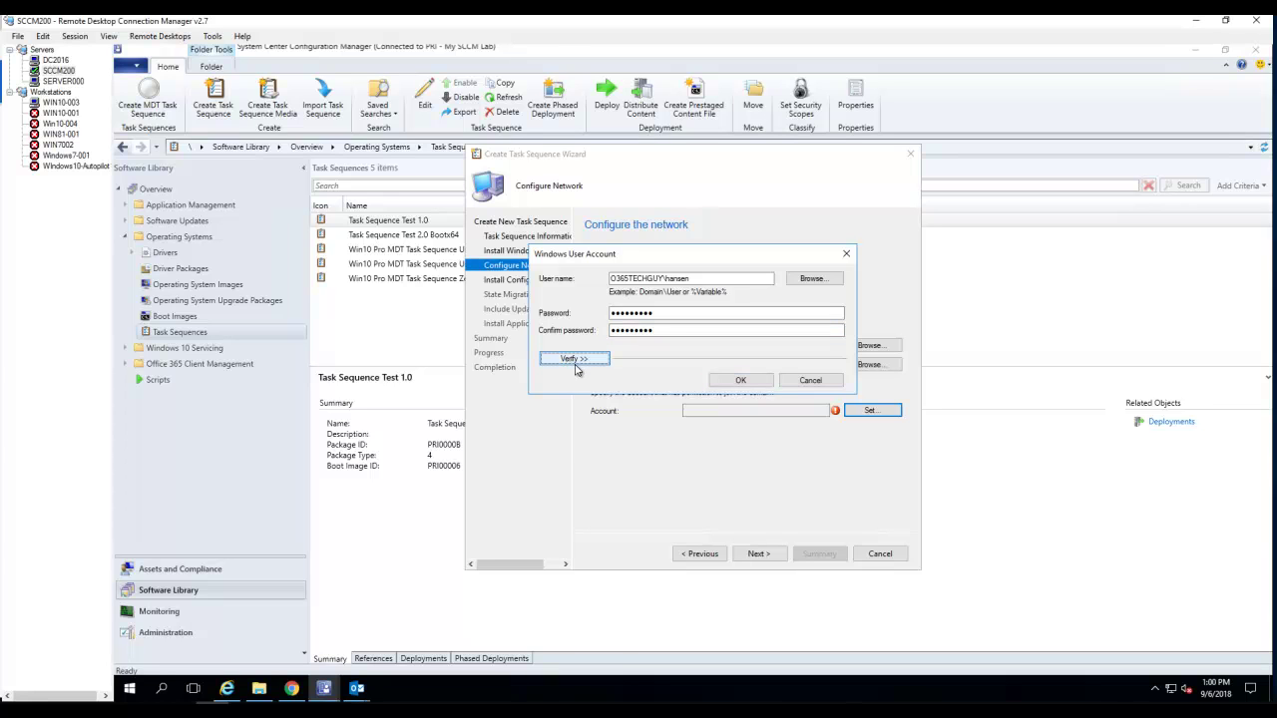
left_click(576, 361)
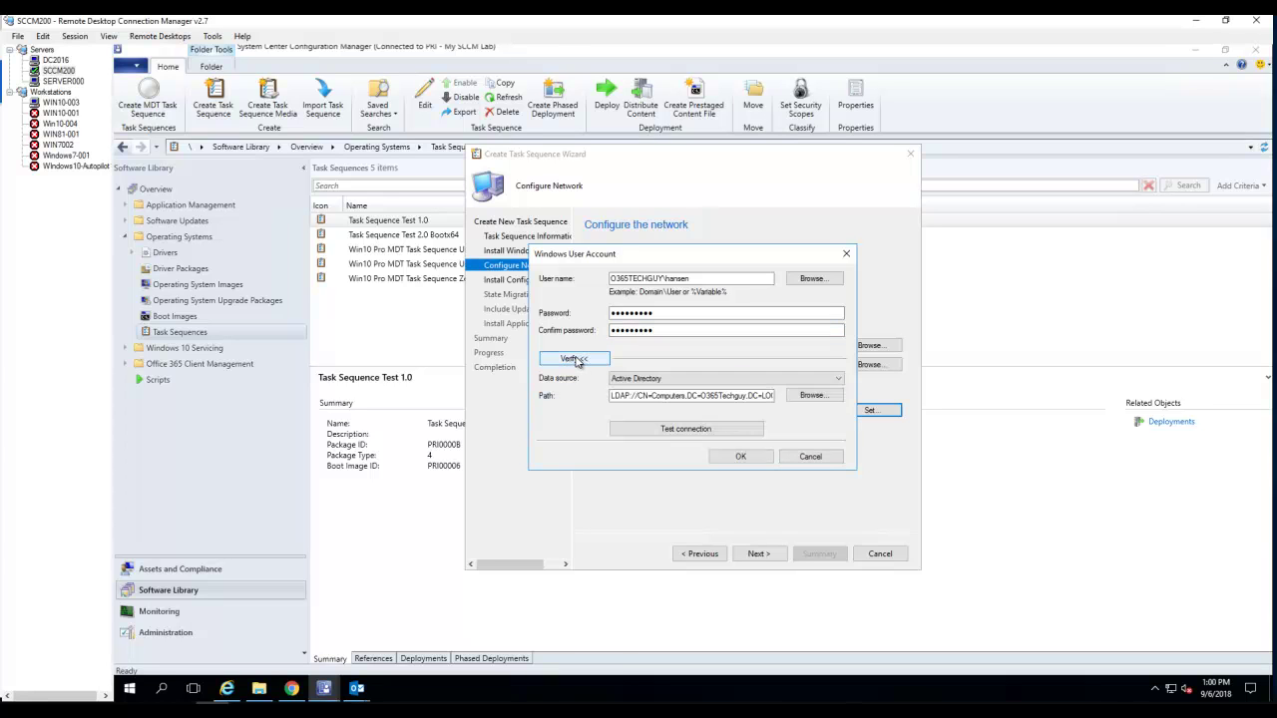
left_click(686, 430)
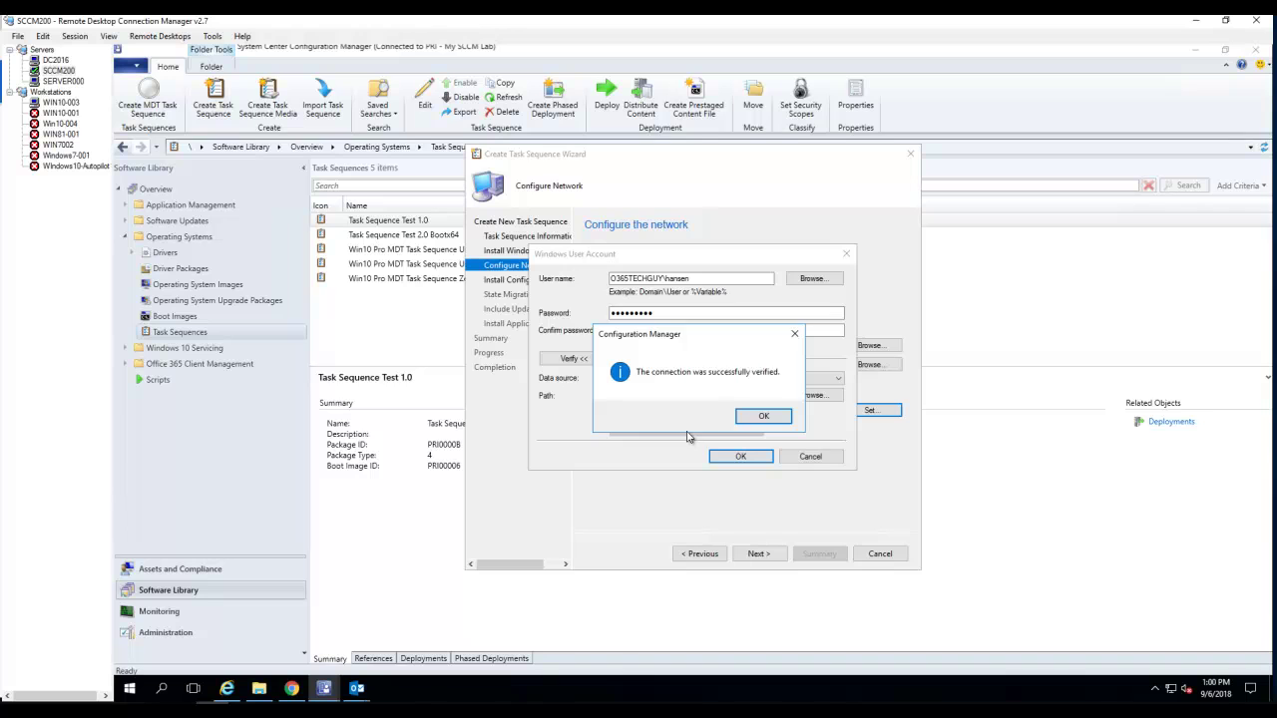
left_click(758, 416)
left_click(743, 457)
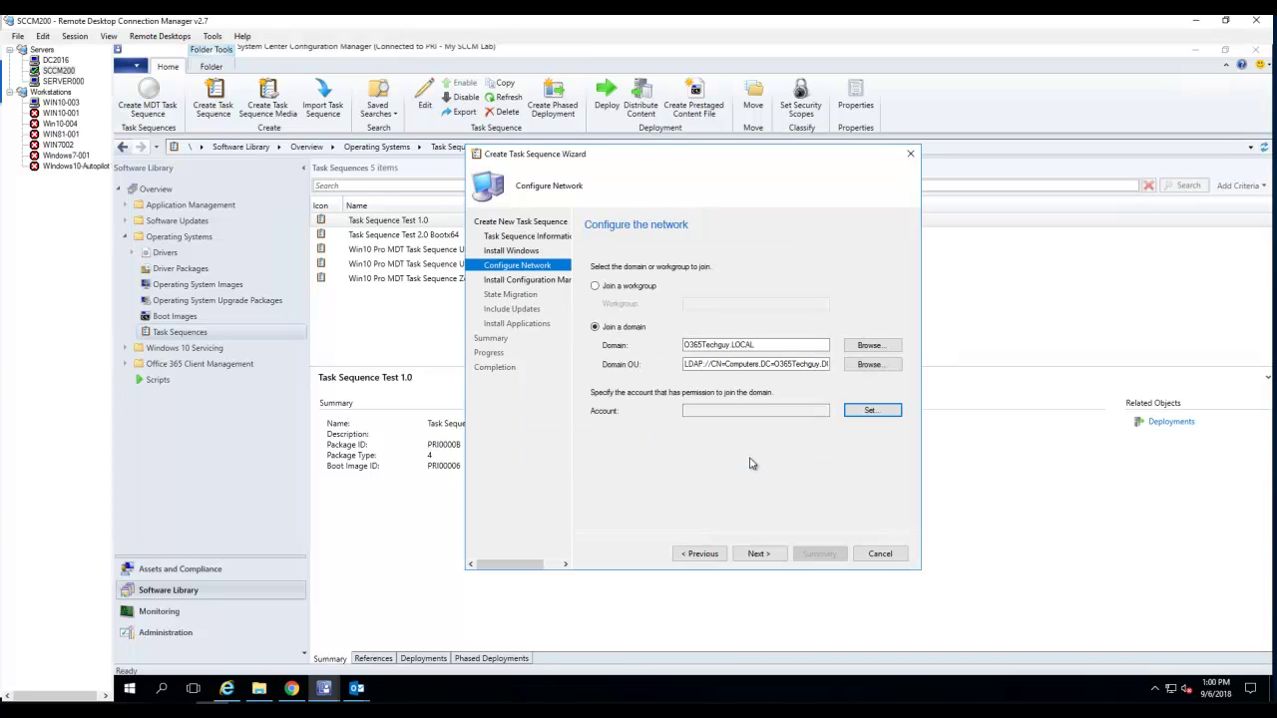
- Keep the Configuration Manager Client Package with SMSCACHESIZE=10240 installation properties and continue
left_click(763, 554)
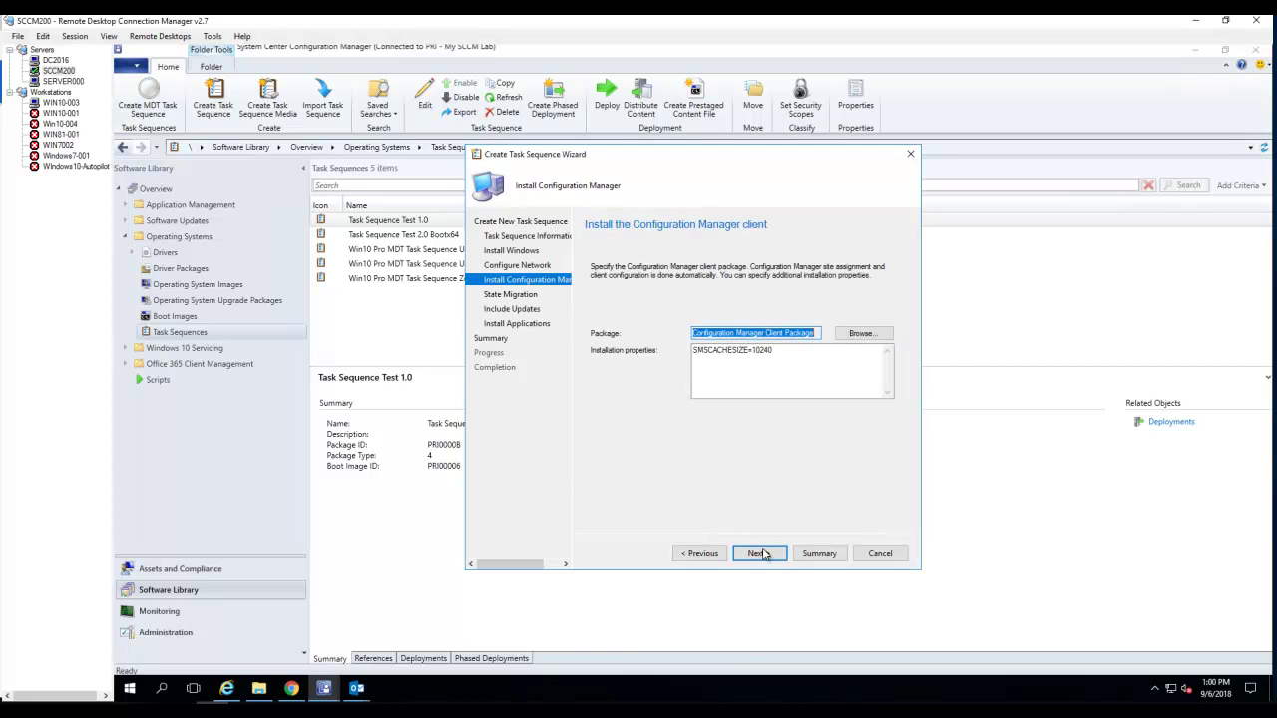
left_click(796, 360)
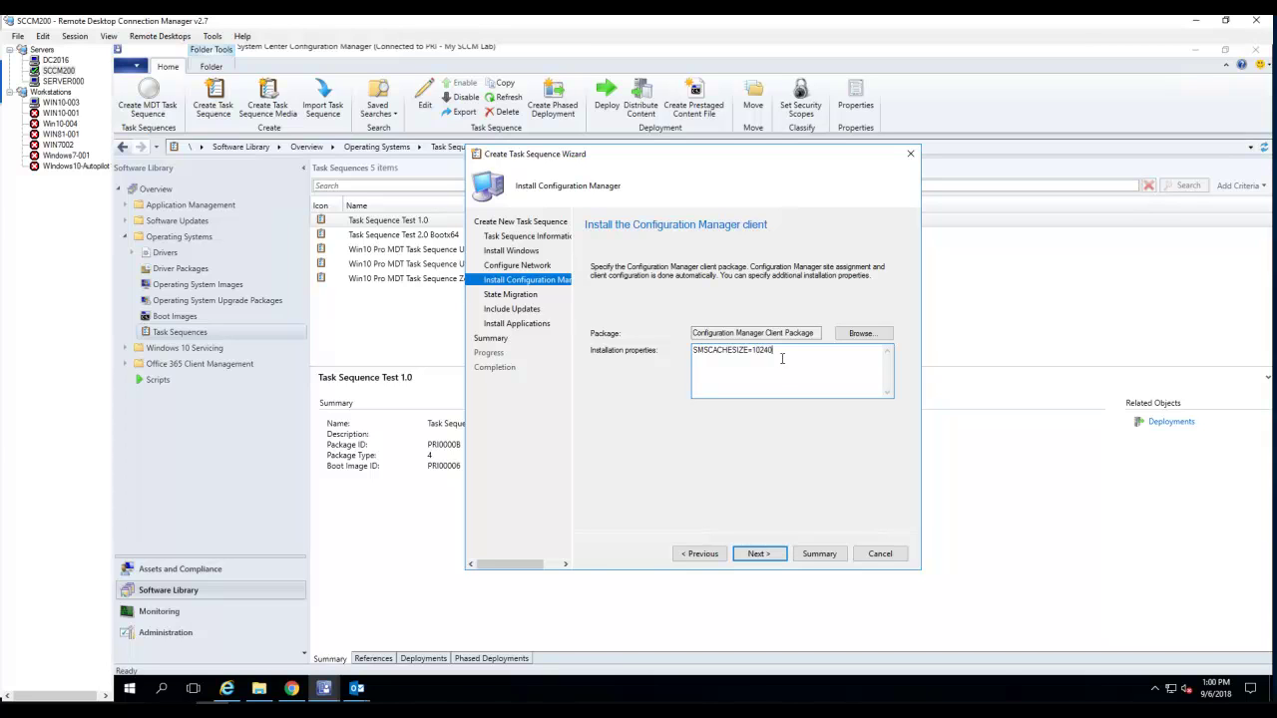
left_click(759, 554)
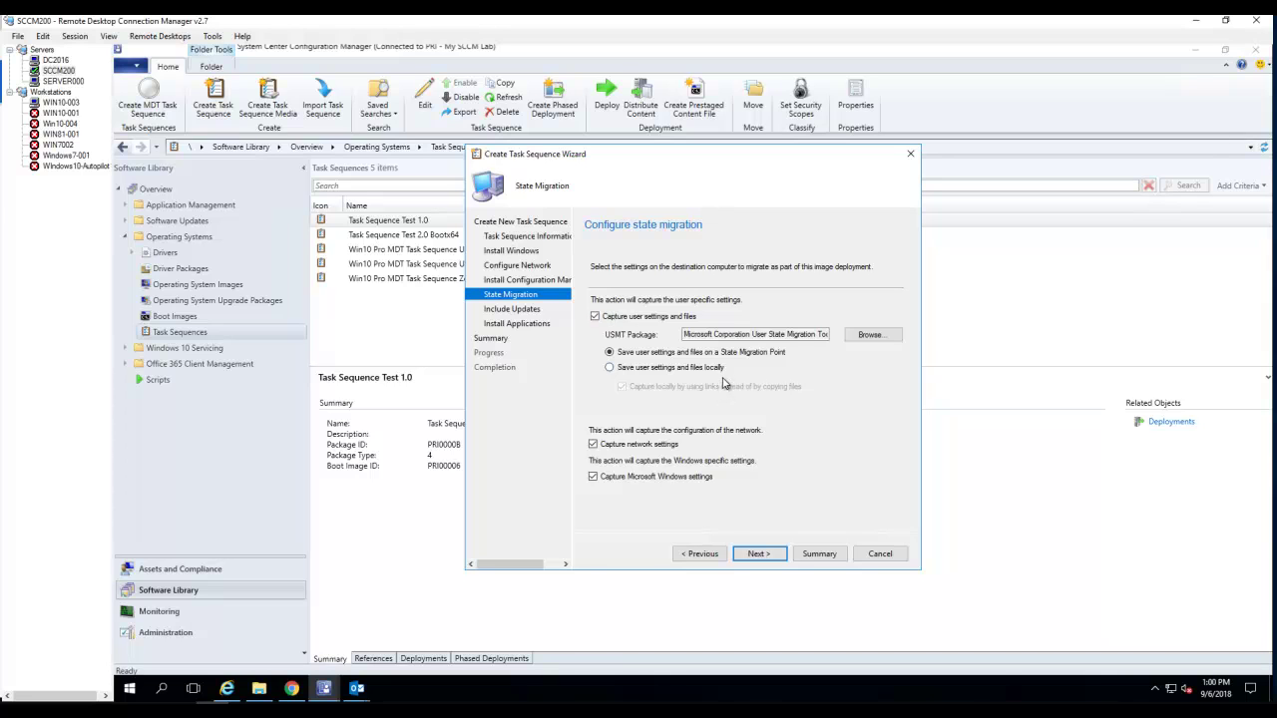
- Turn off capturing user files, network settings and Windows settings, leaving software updates off
left_click(637, 317)
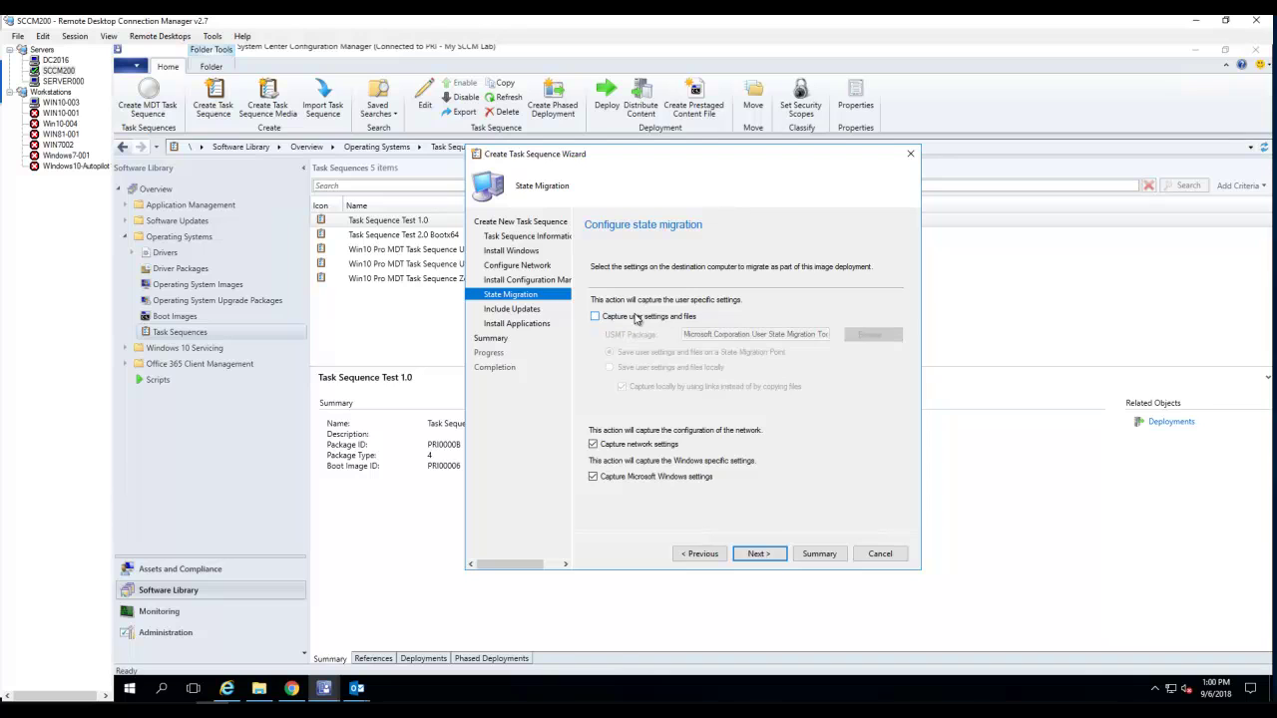
left_click(616, 445)
left_click(611, 478)
left_click(764, 556)
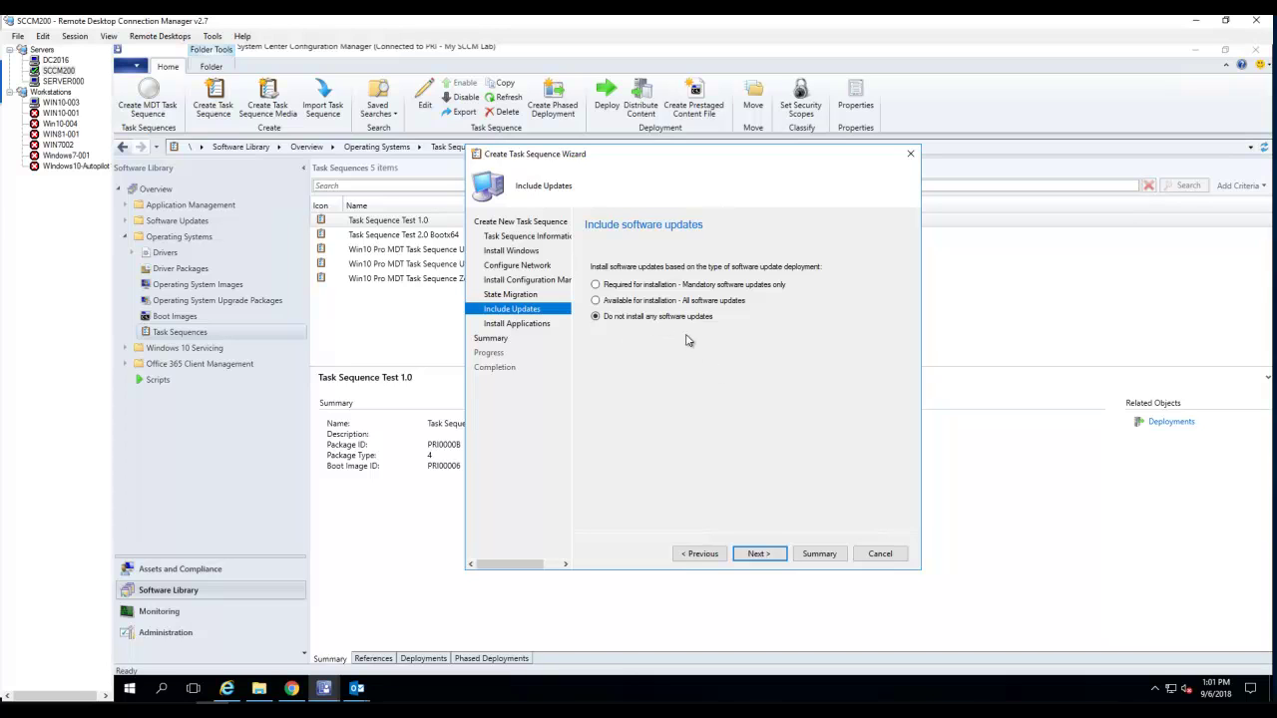
left_click(774, 560)
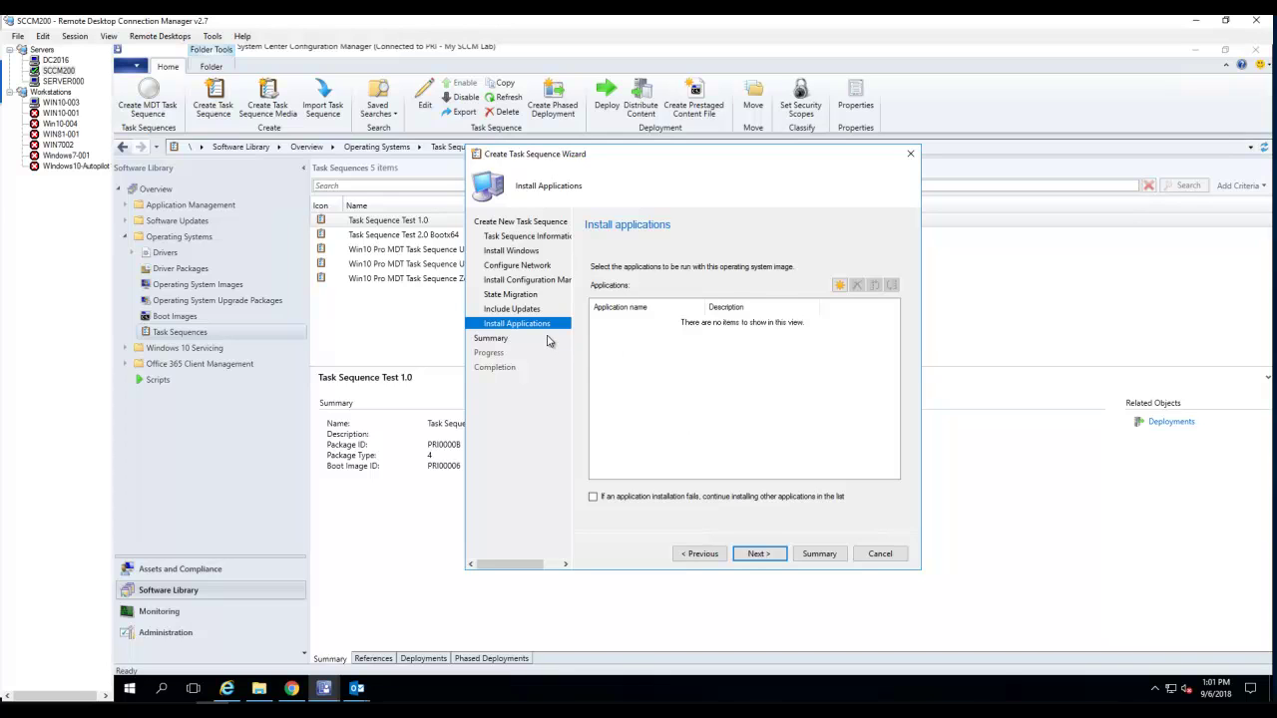
- Complete the Youtube Demo TS wizard with no applications added and close it
left_click(839, 286)
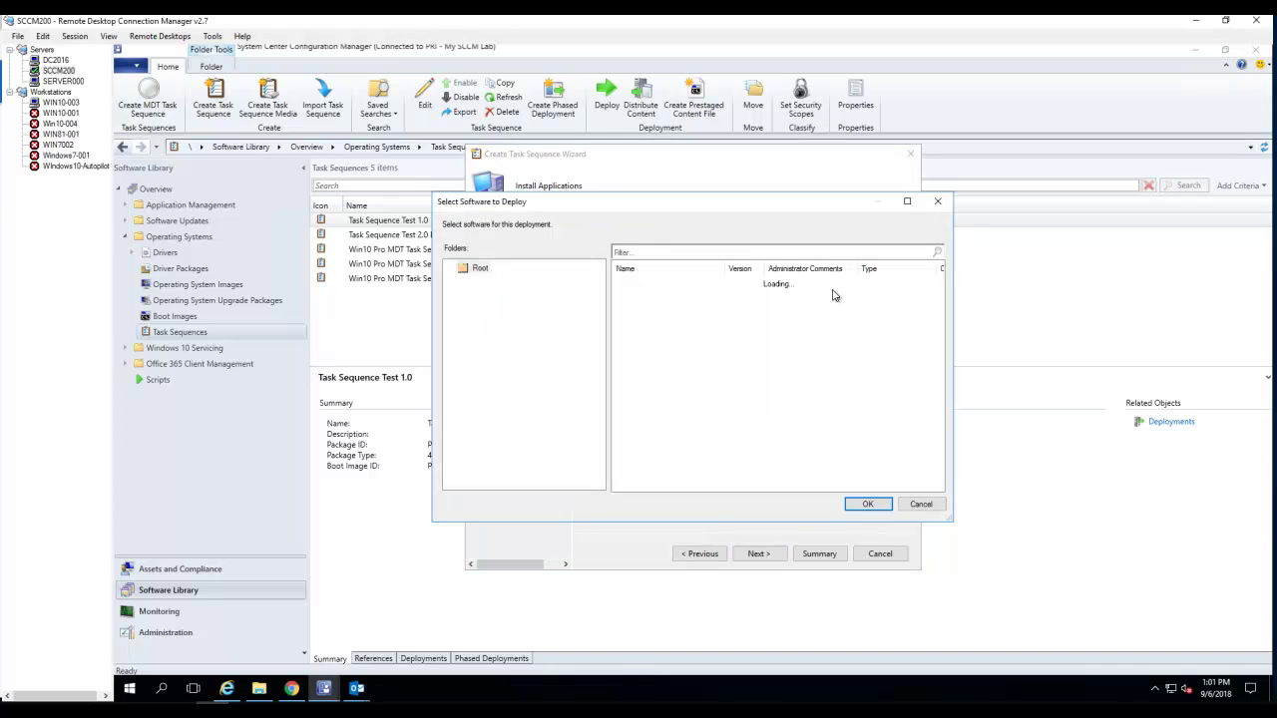
left_click(919, 504)
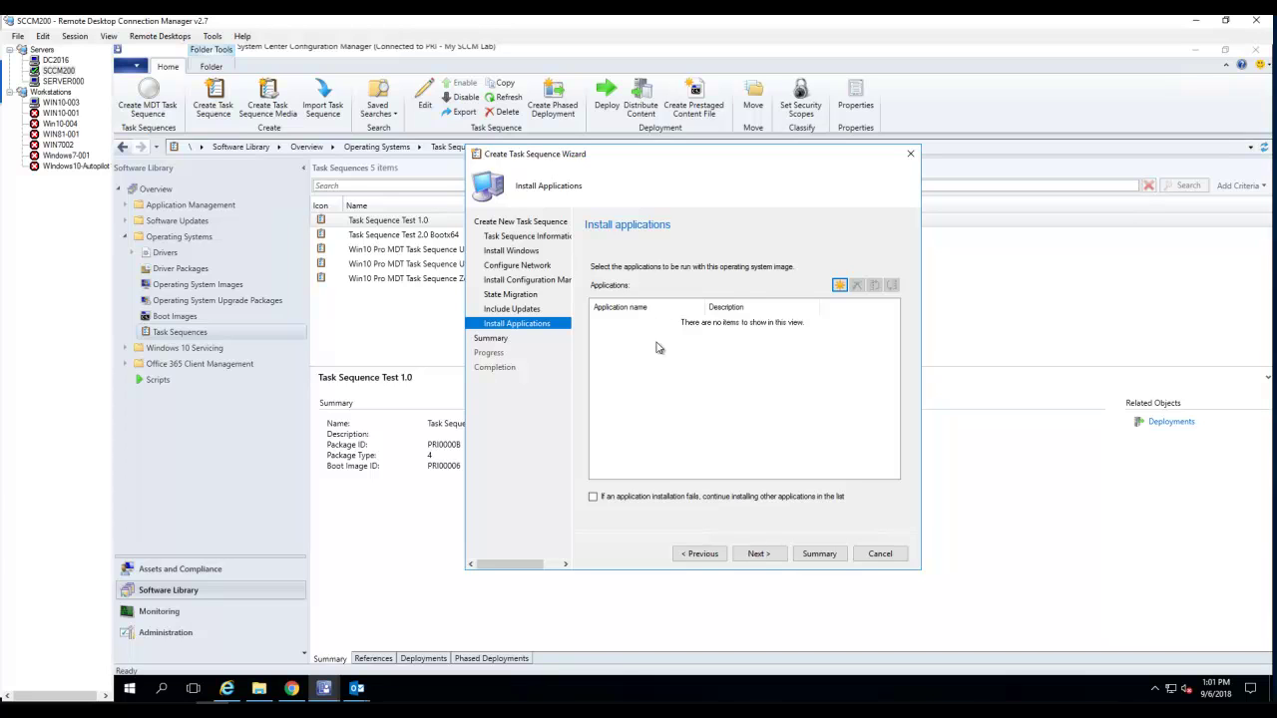
left_click(758, 554)
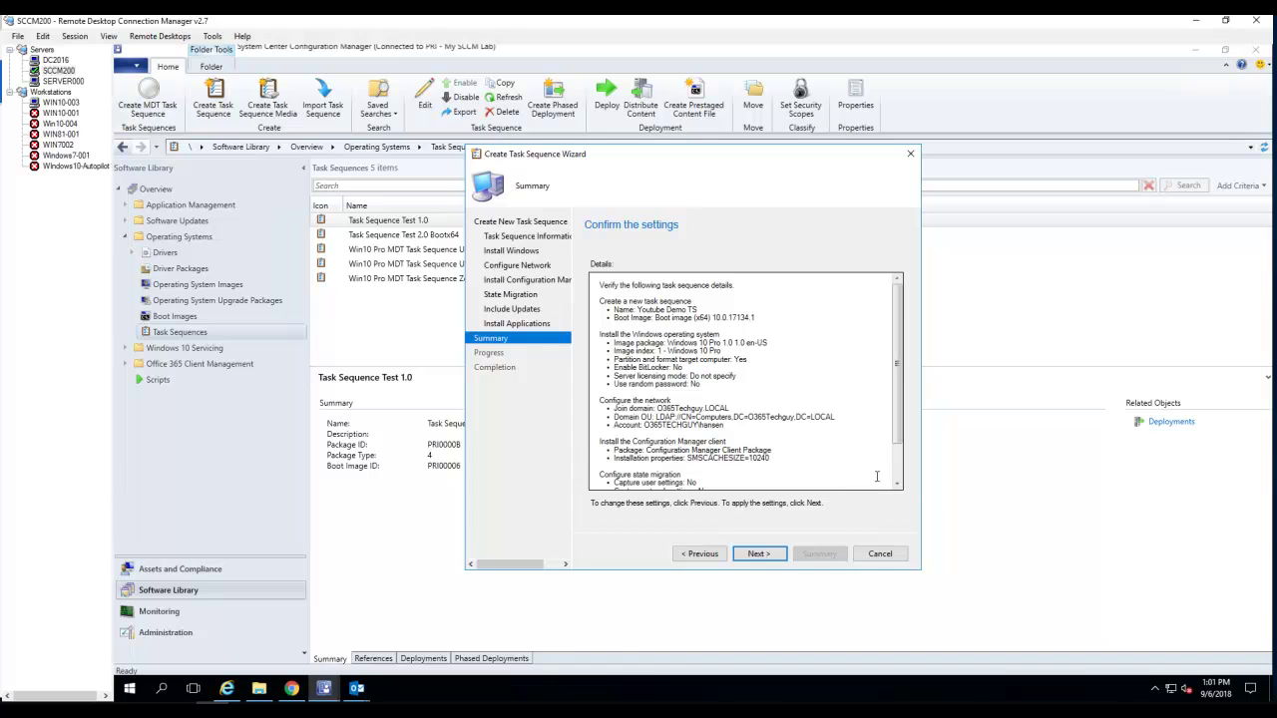
scroll(901, 481, "down", 2)
left_click(763, 555)
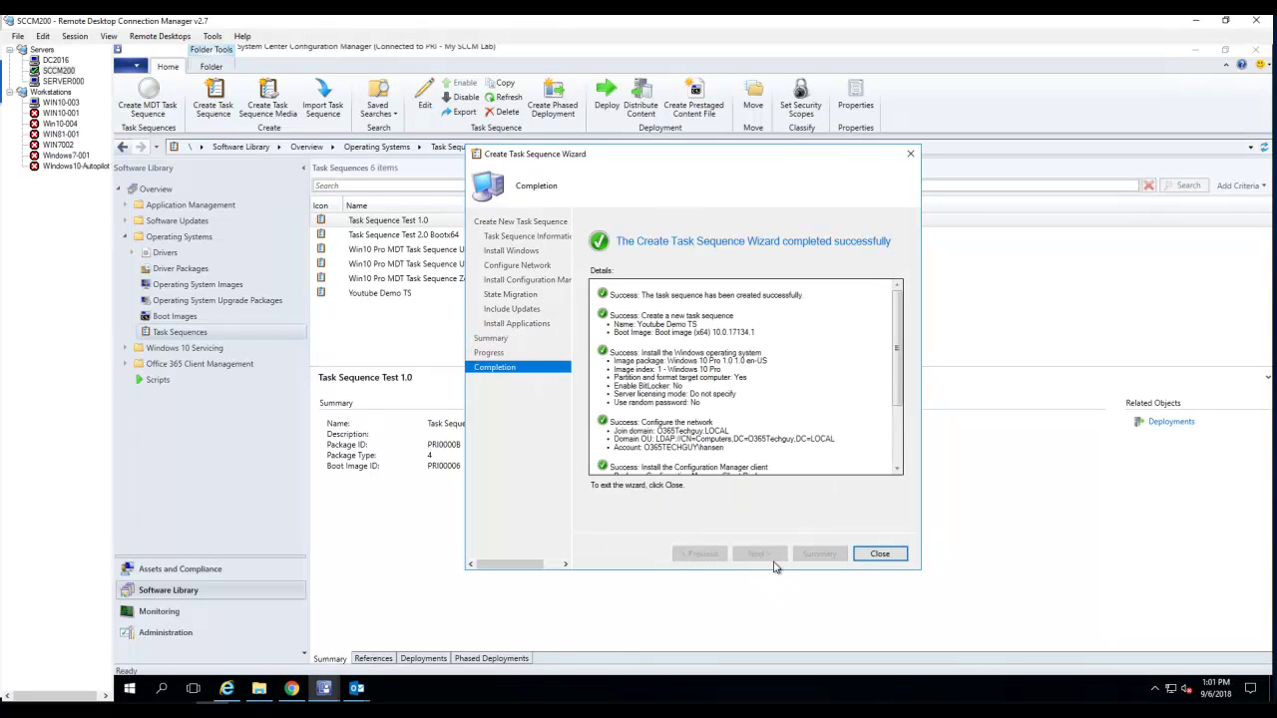
scroll(895, 464, "down", 3)
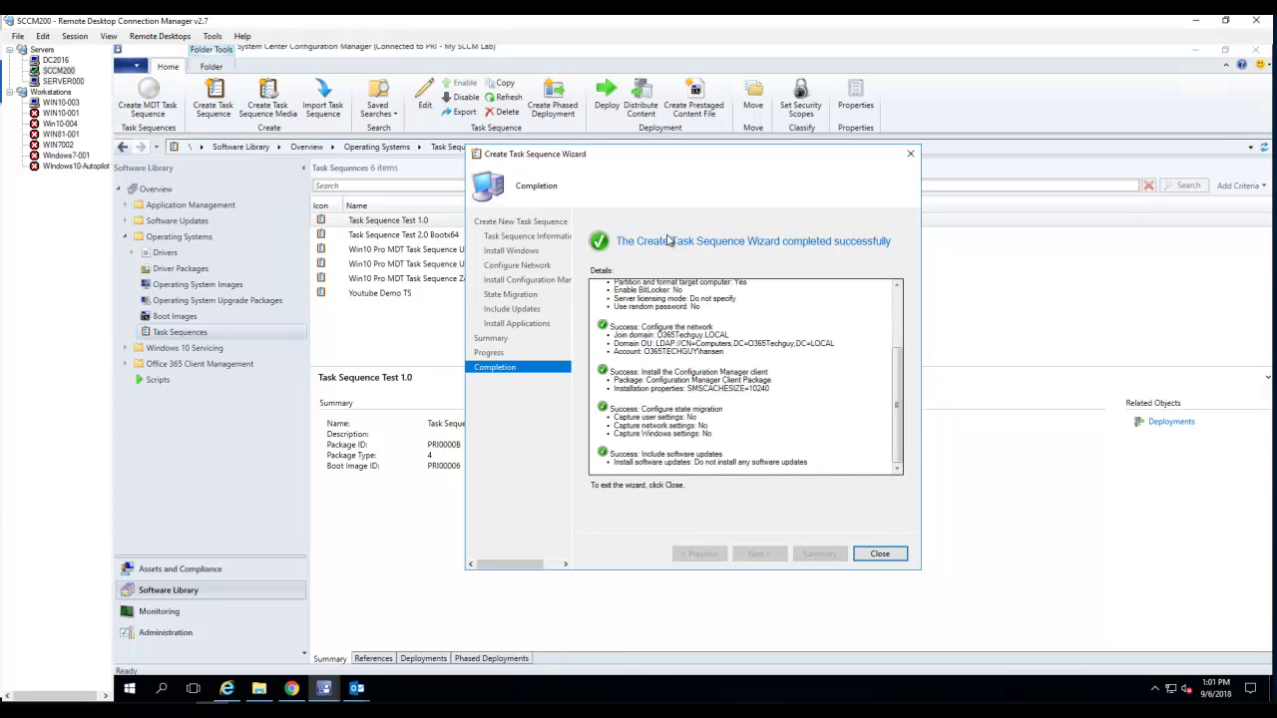
left_click(879, 554)
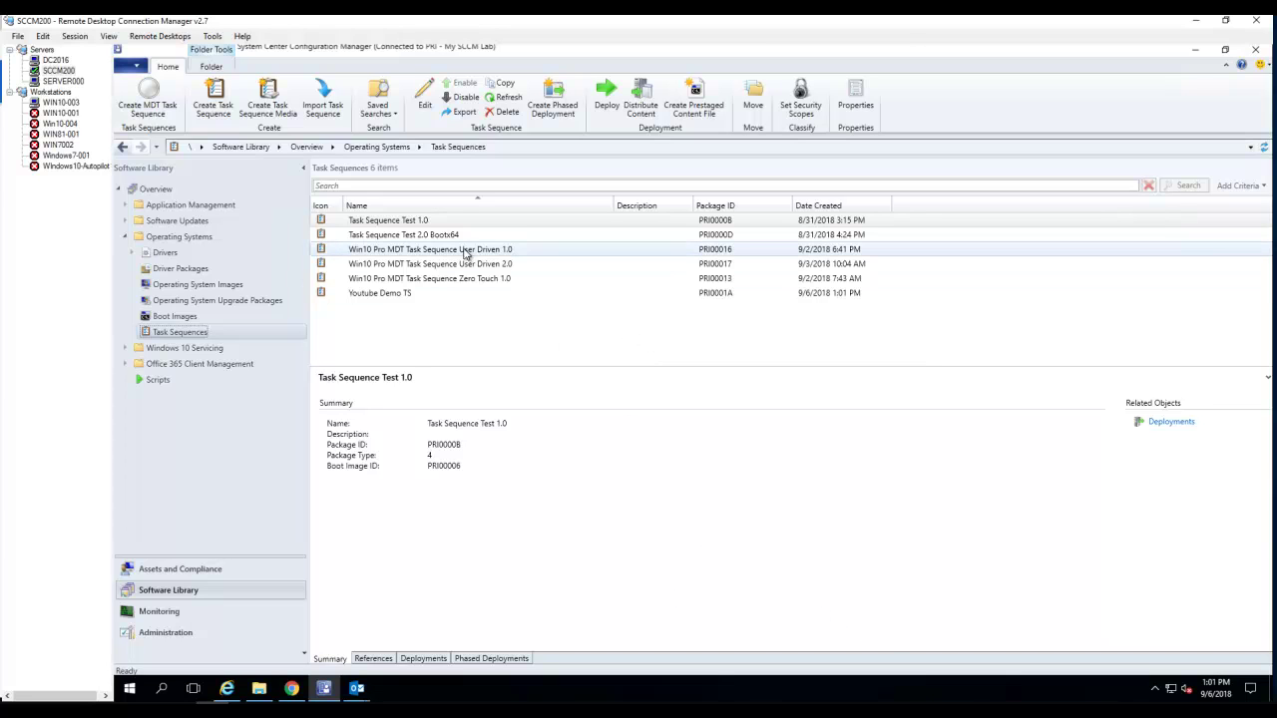
- Start the Deploy Software Wizard for the Youtube Demo TS task sequence
left_click(419, 294)
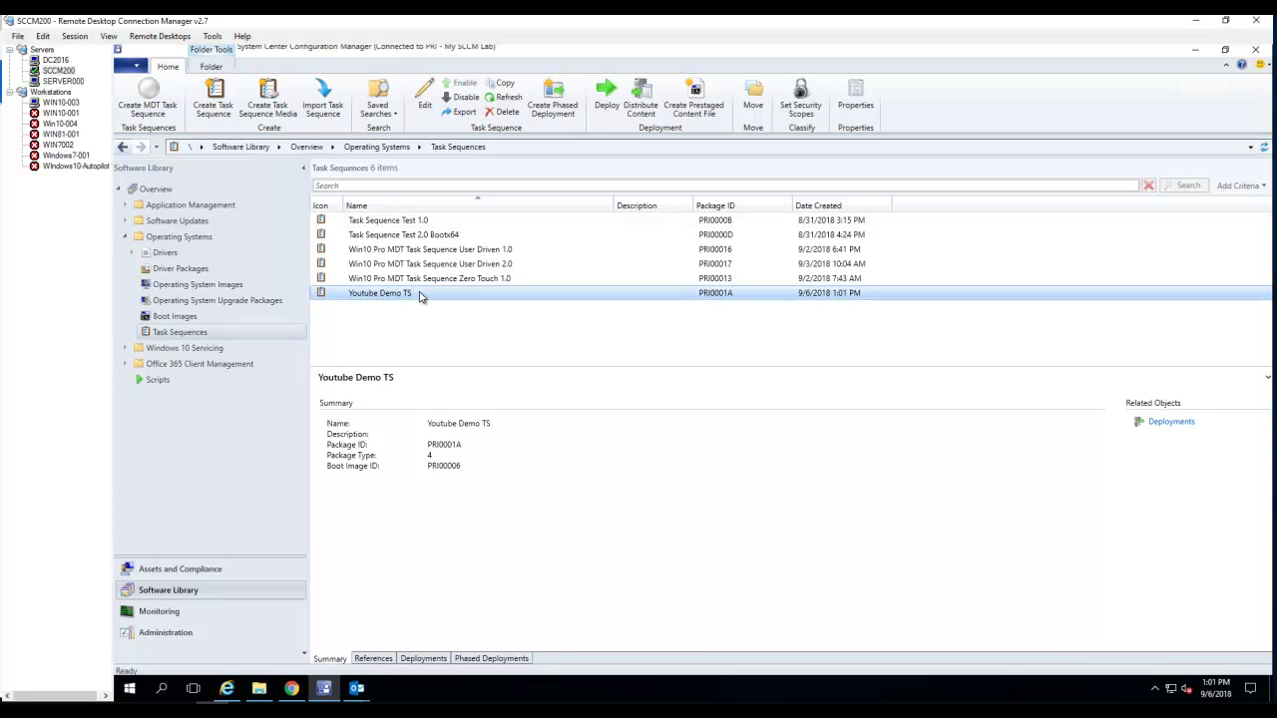
right_click(420, 296)
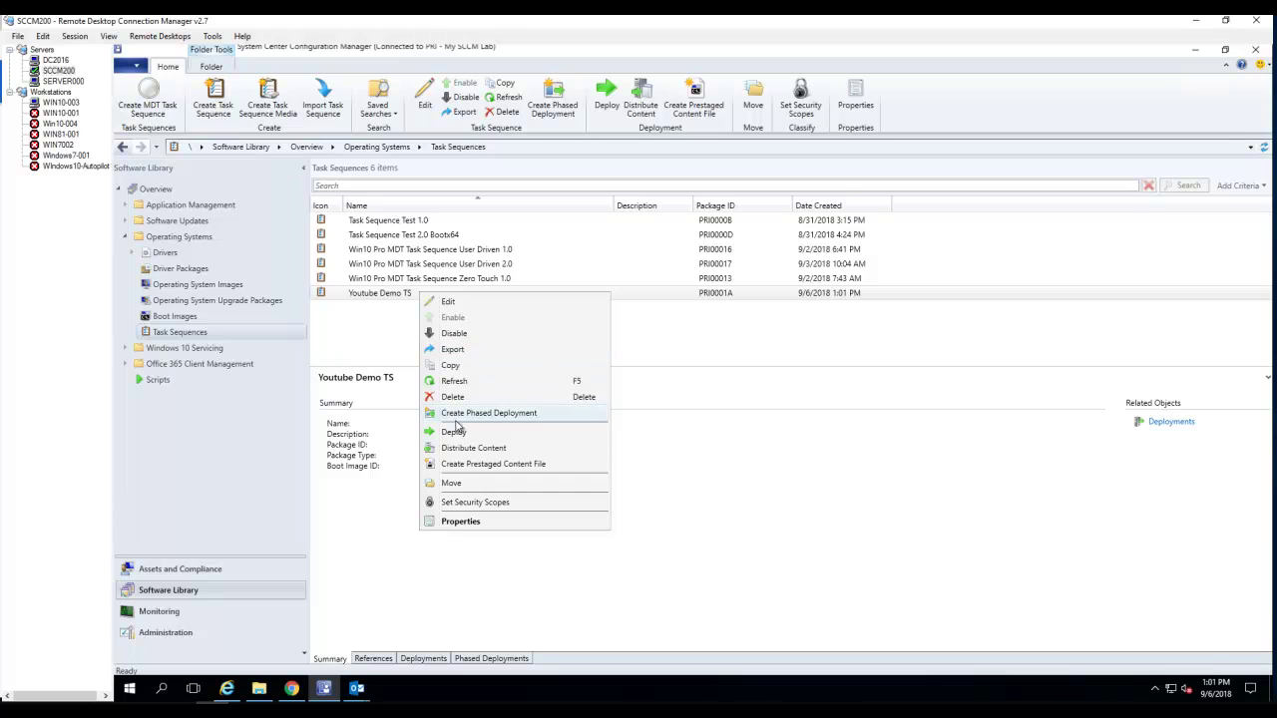
left_click(461, 433)
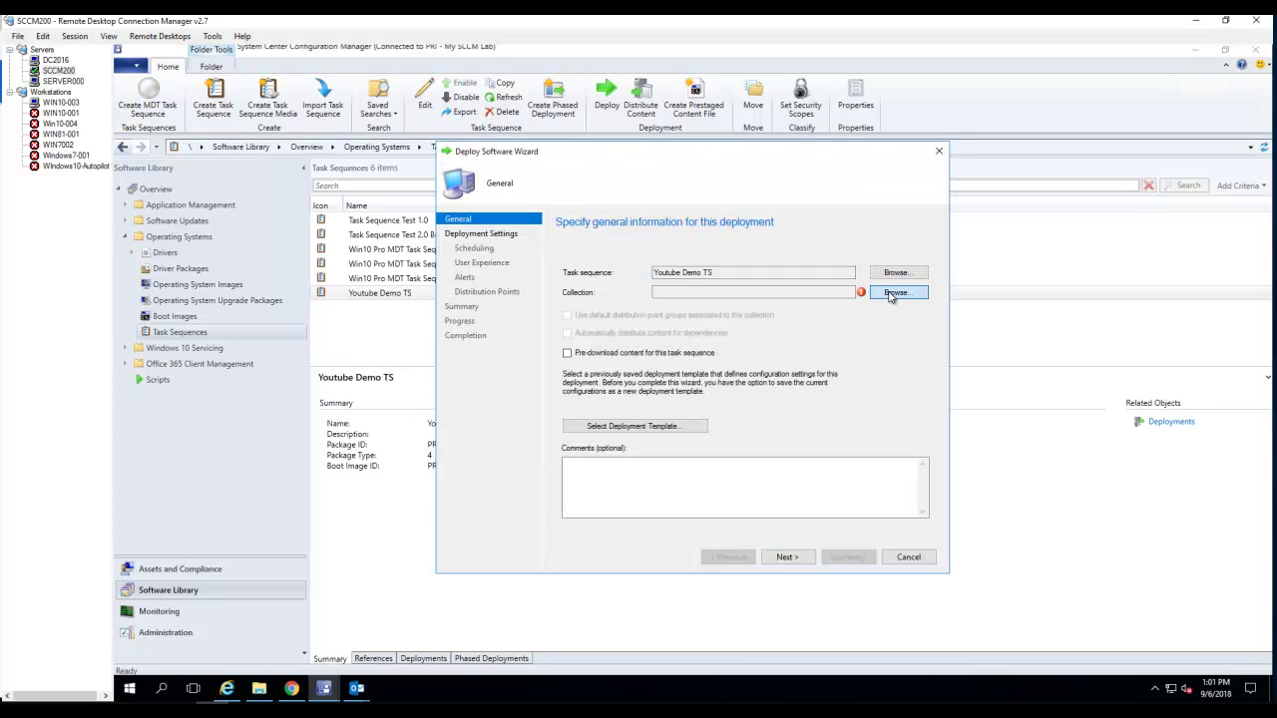
- Target the All Unknown Computers collection, past the high-risk warning, and advance to Deployment Settings
left_click(893, 297)
left_click(815, 435)
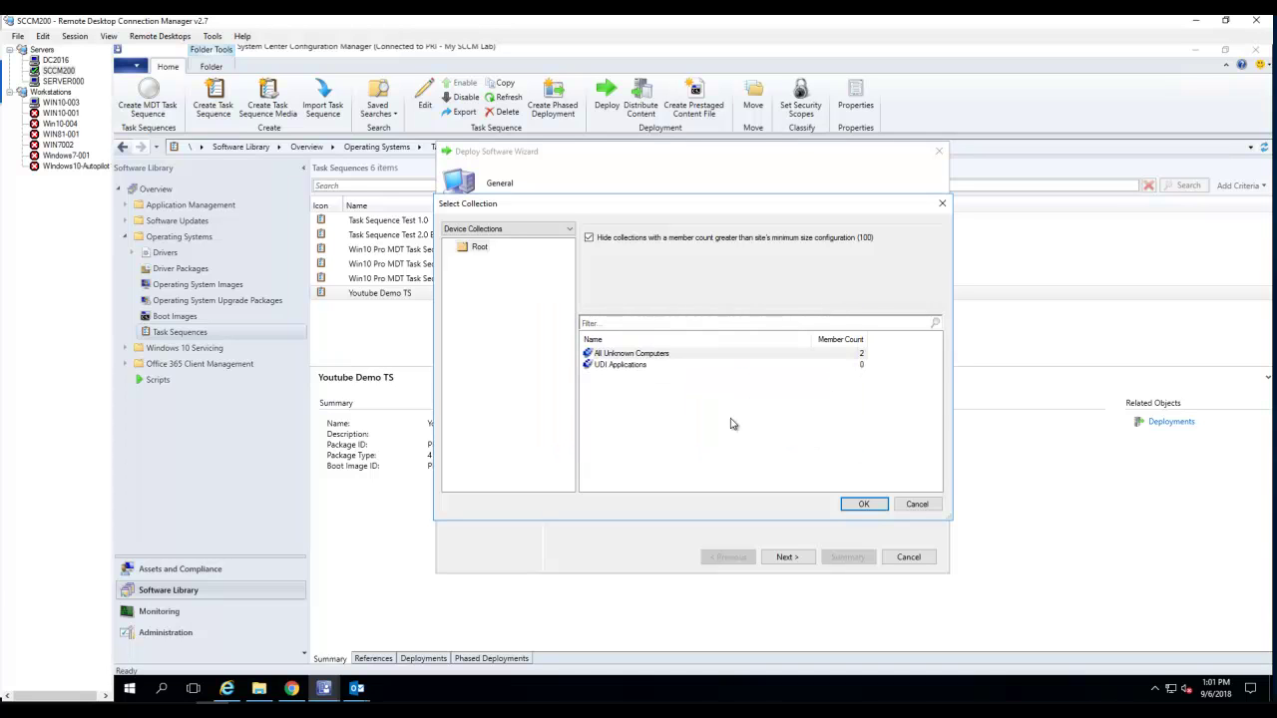
left_click(644, 355)
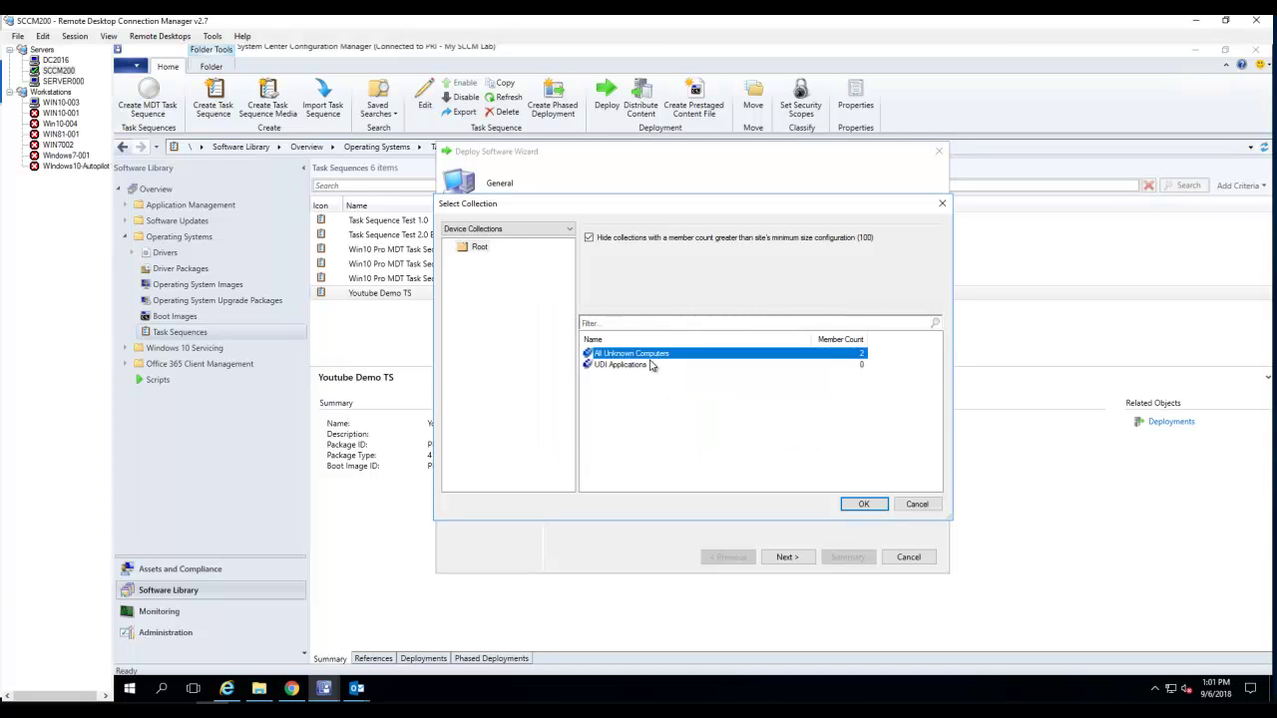
left_click(855, 502)
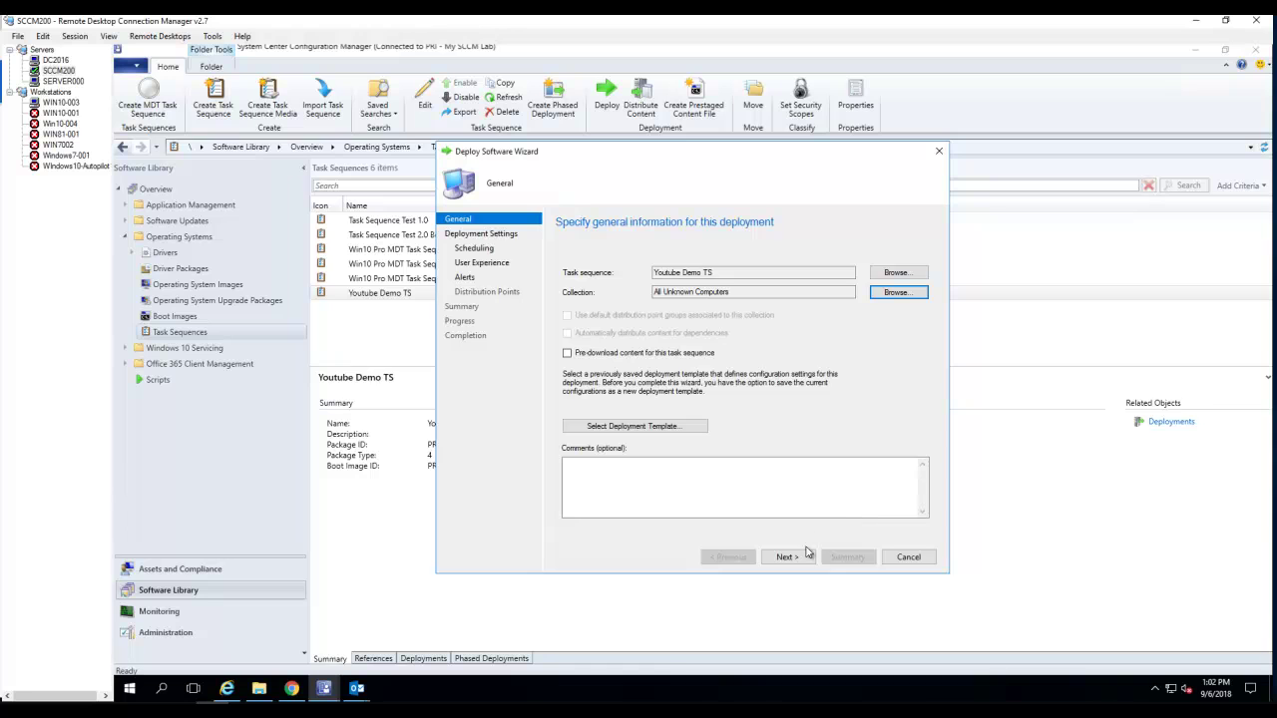
left_click(788, 559)
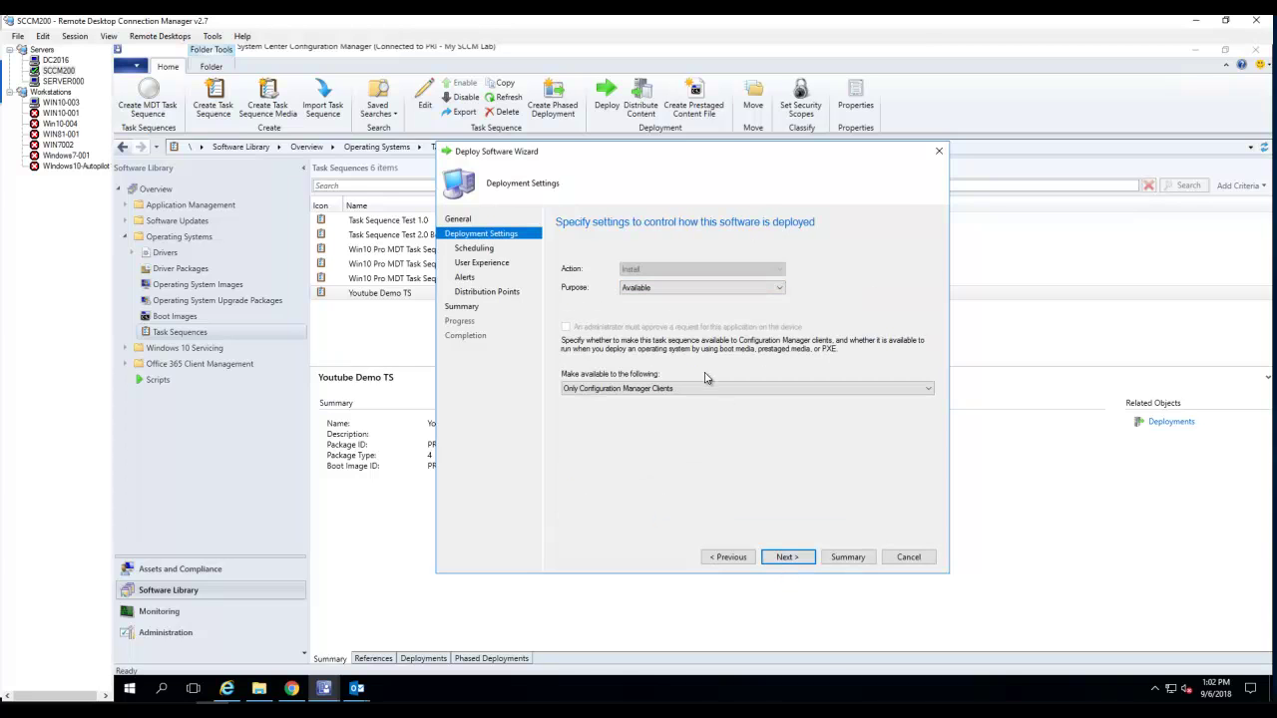
- Set 'Make available to' to 'Configuration Manager clients, media and PXE'
left_click(708, 388)
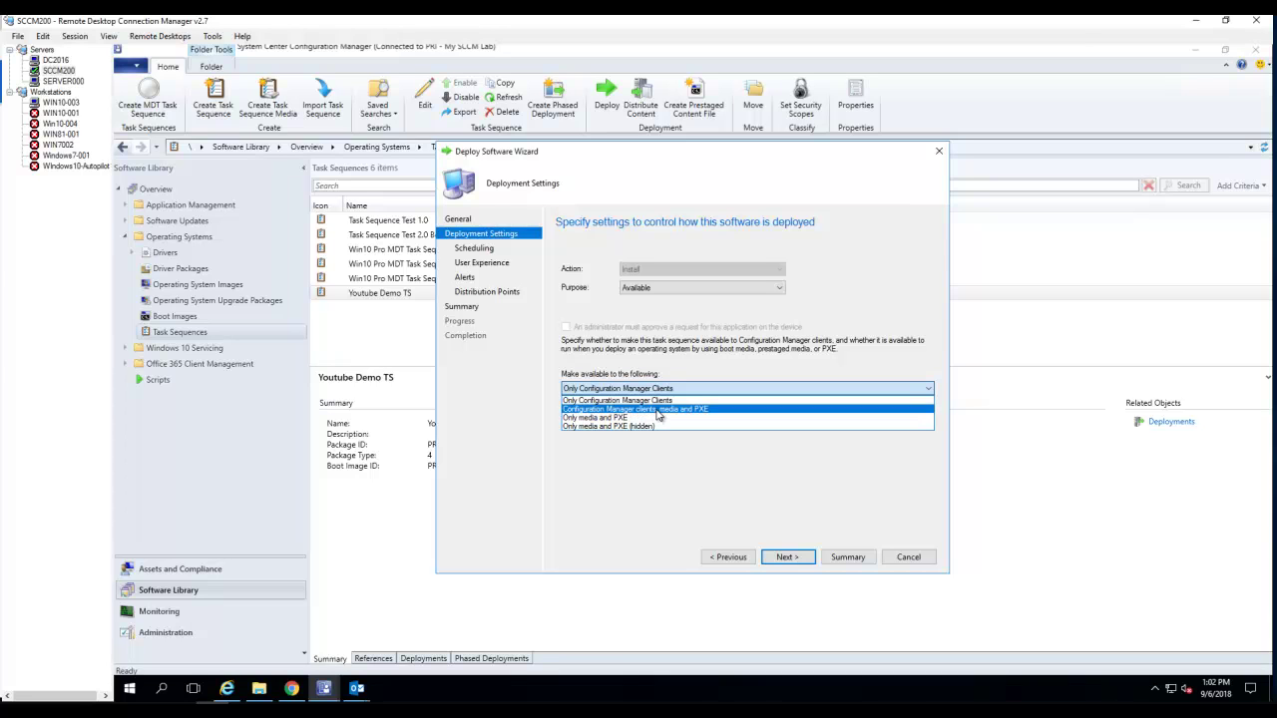
left_click(658, 412)
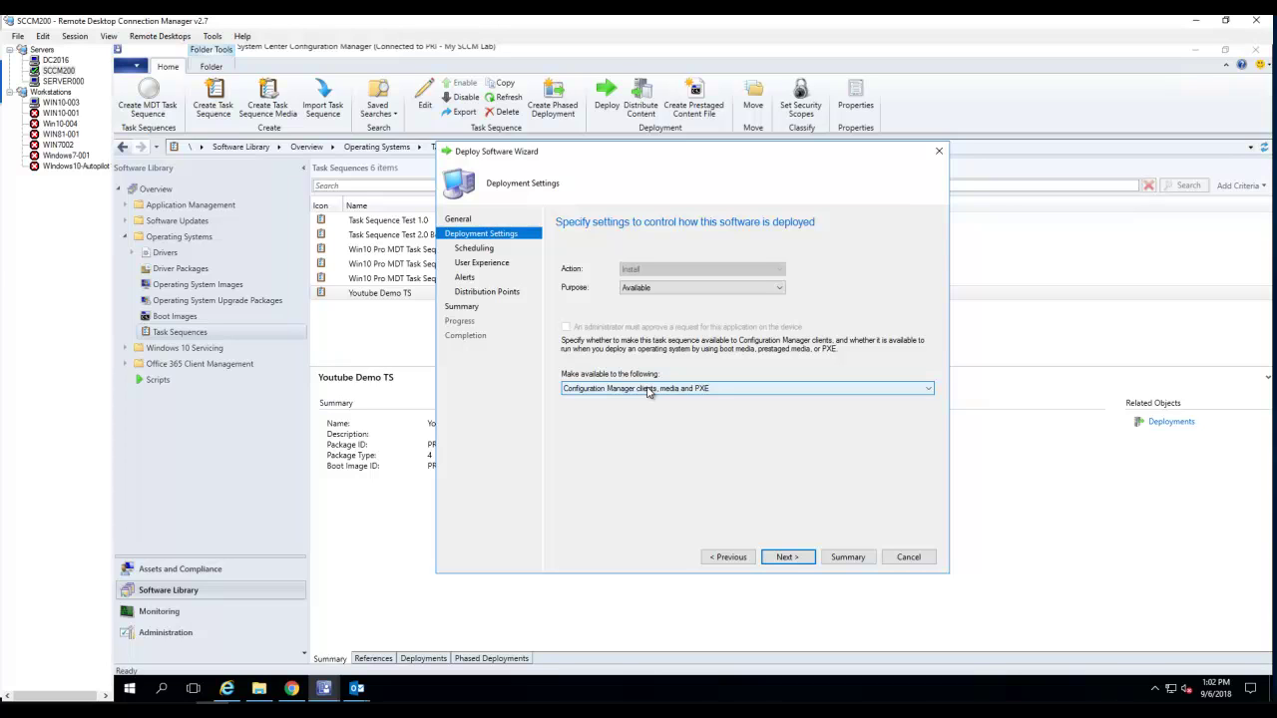
left_click(787, 559)
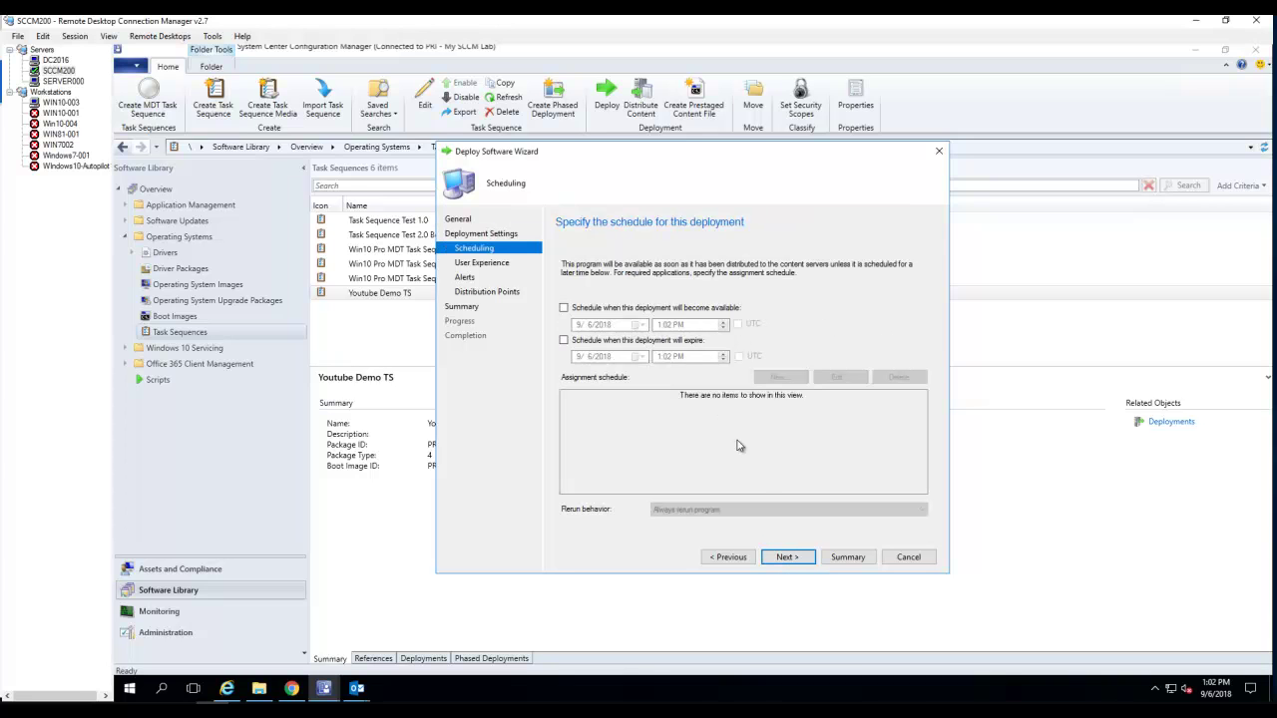
- Keep default scheduling, user experience and alerts, enable remote distribution point fallback, and finish deploying
left_click(788, 560)
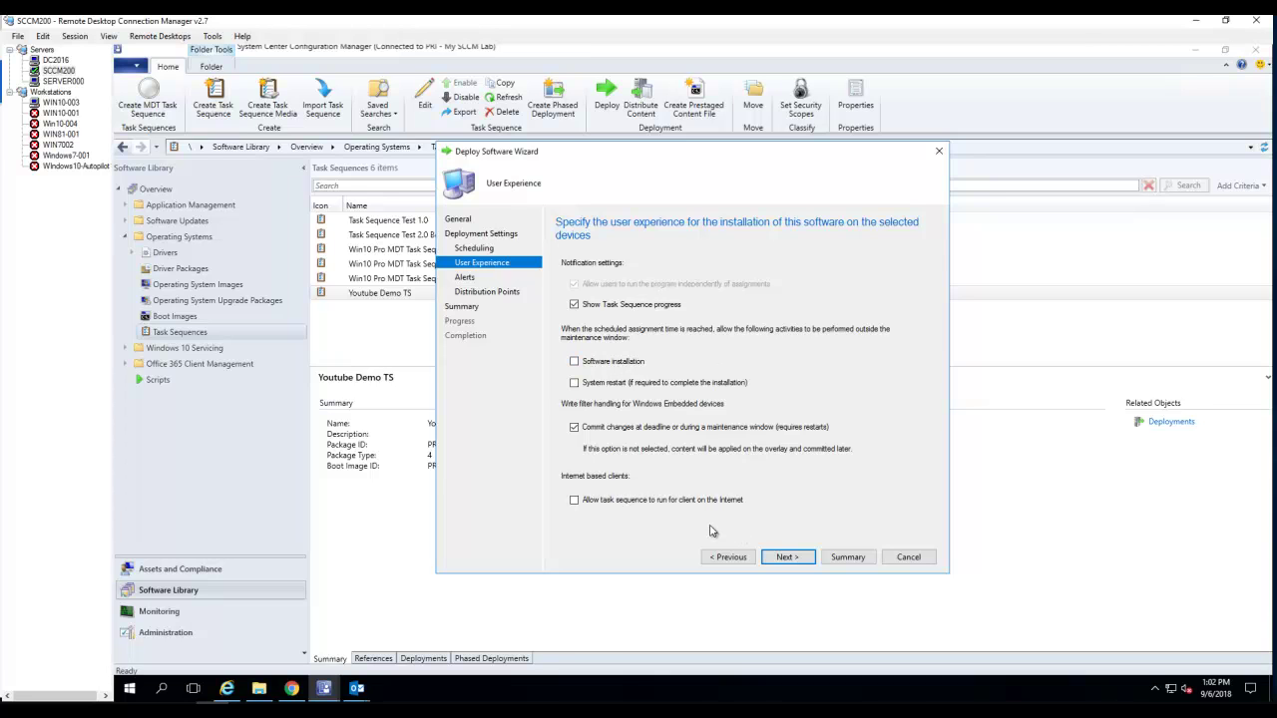
left_click(788, 558)
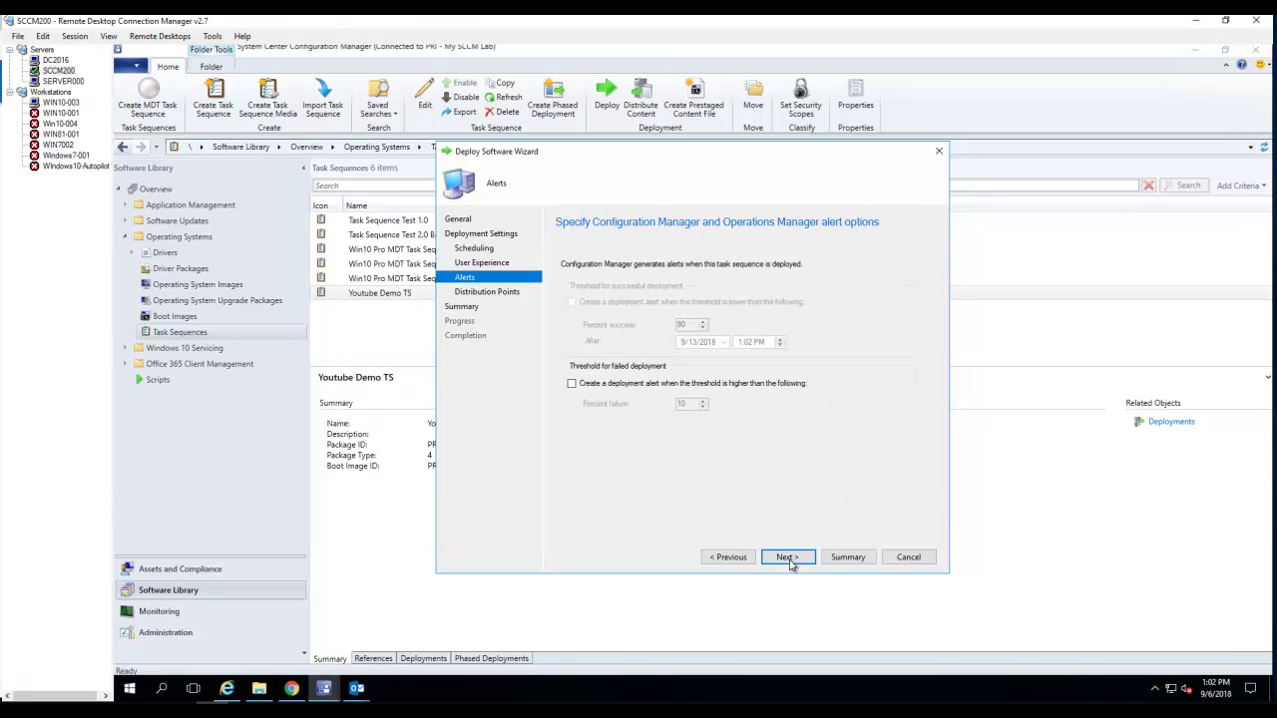
left_click(788, 557)
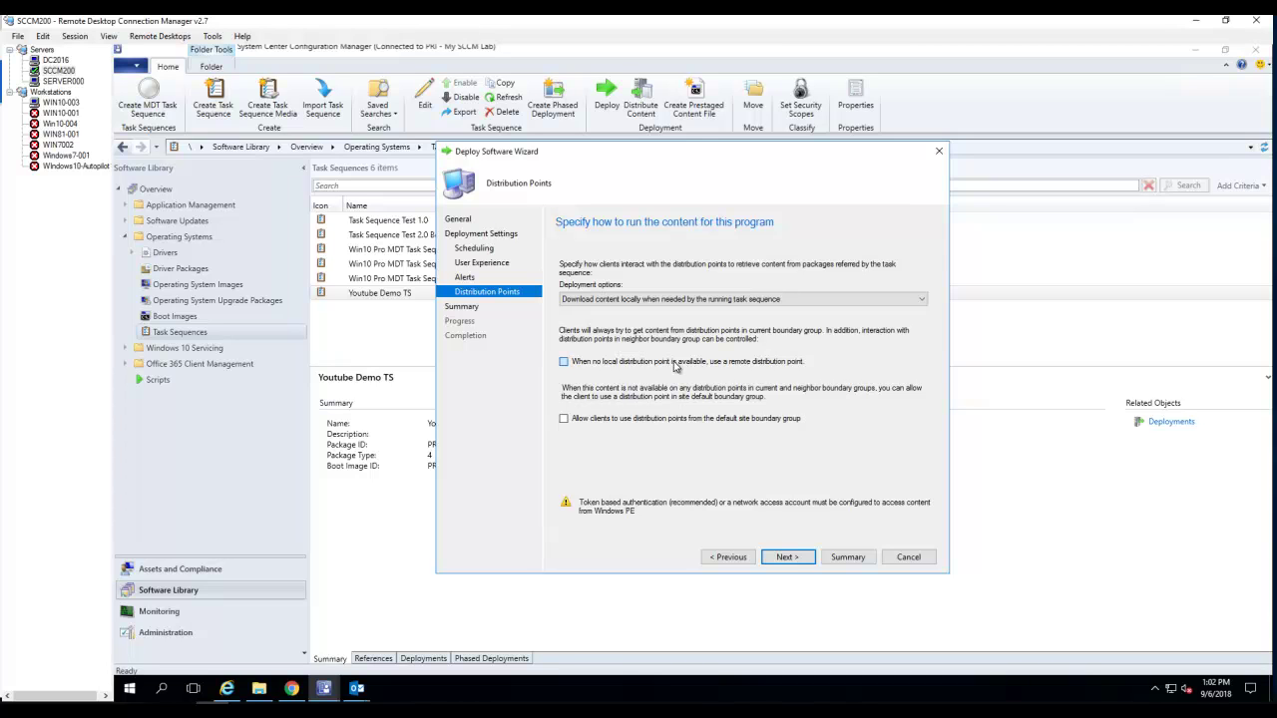
left_click(675, 365)
left_click(786, 558)
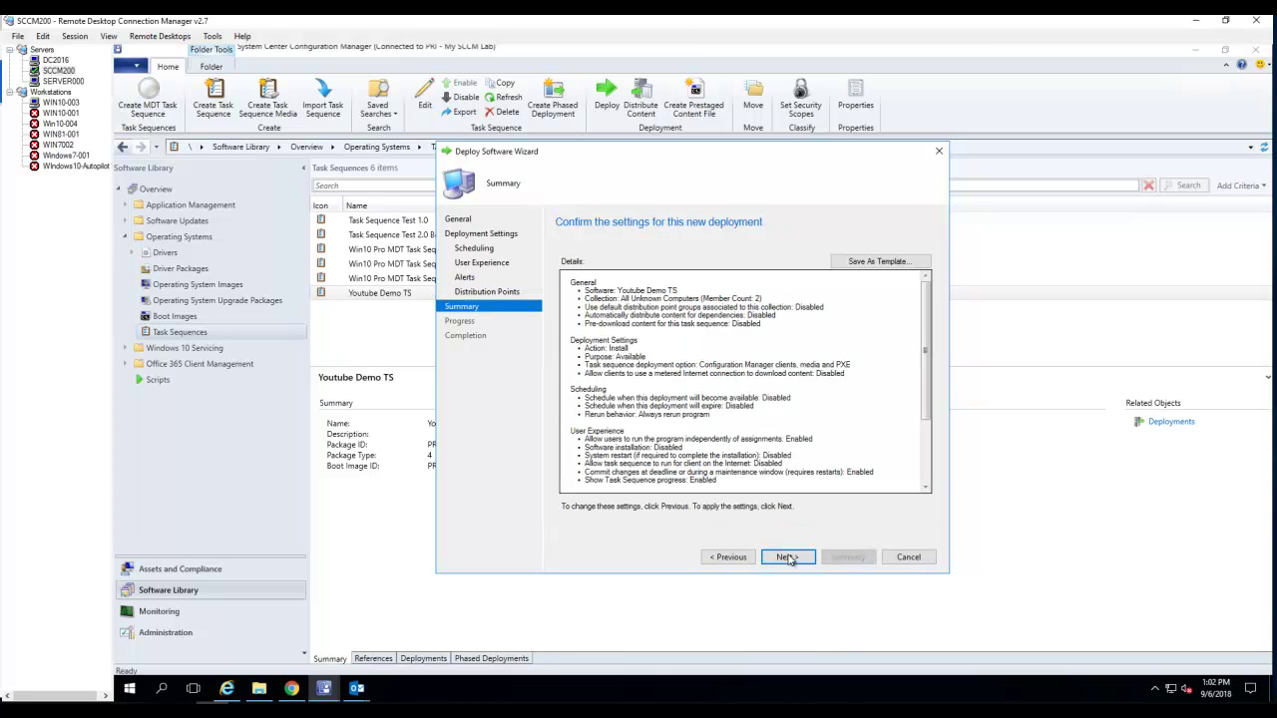
left_click(788, 558)
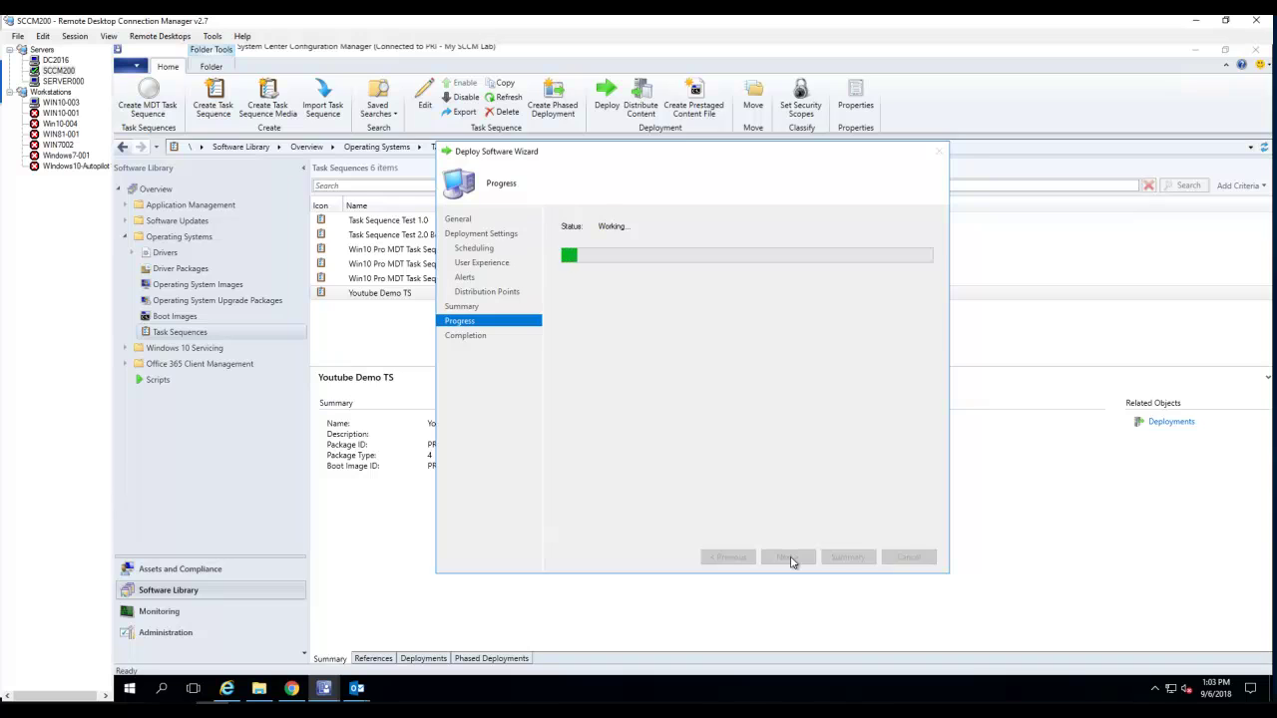
left_click(894, 557)
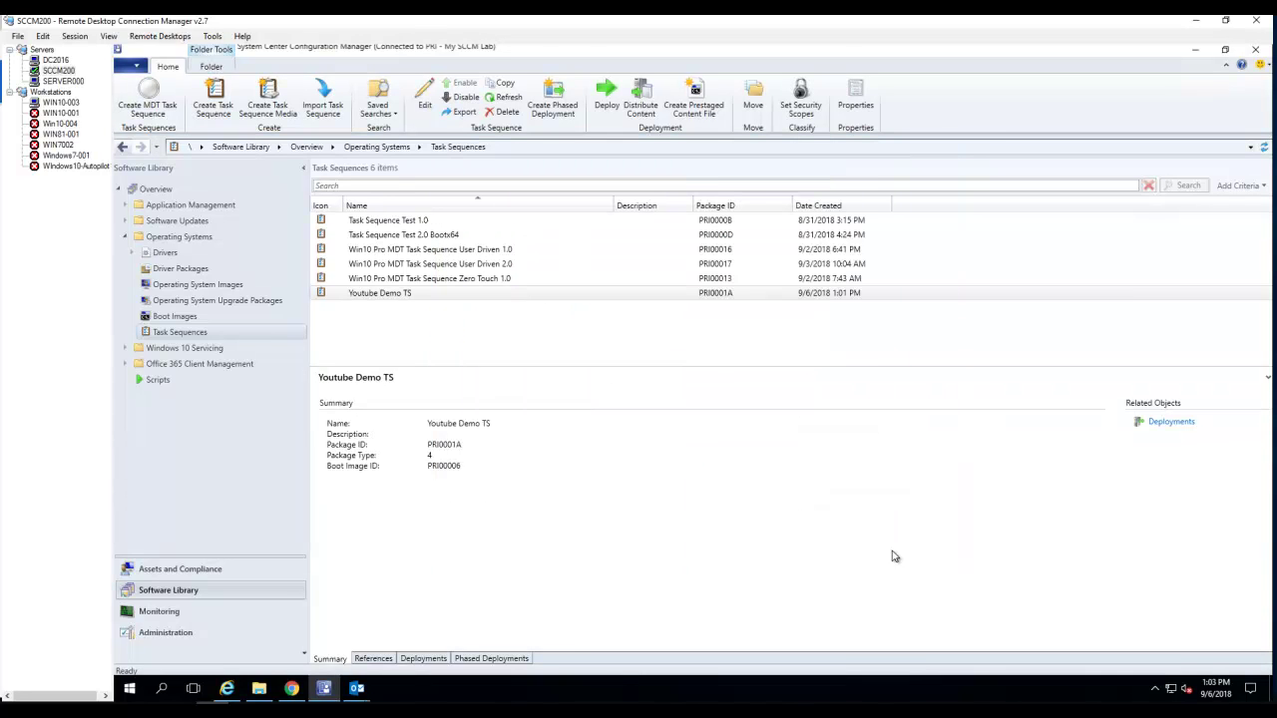
- Inspect Youtube Demo TS references (Boot image x64, Client Package, Windows 10 Pro 1.0), then its Deployments
left_click(496, 297)
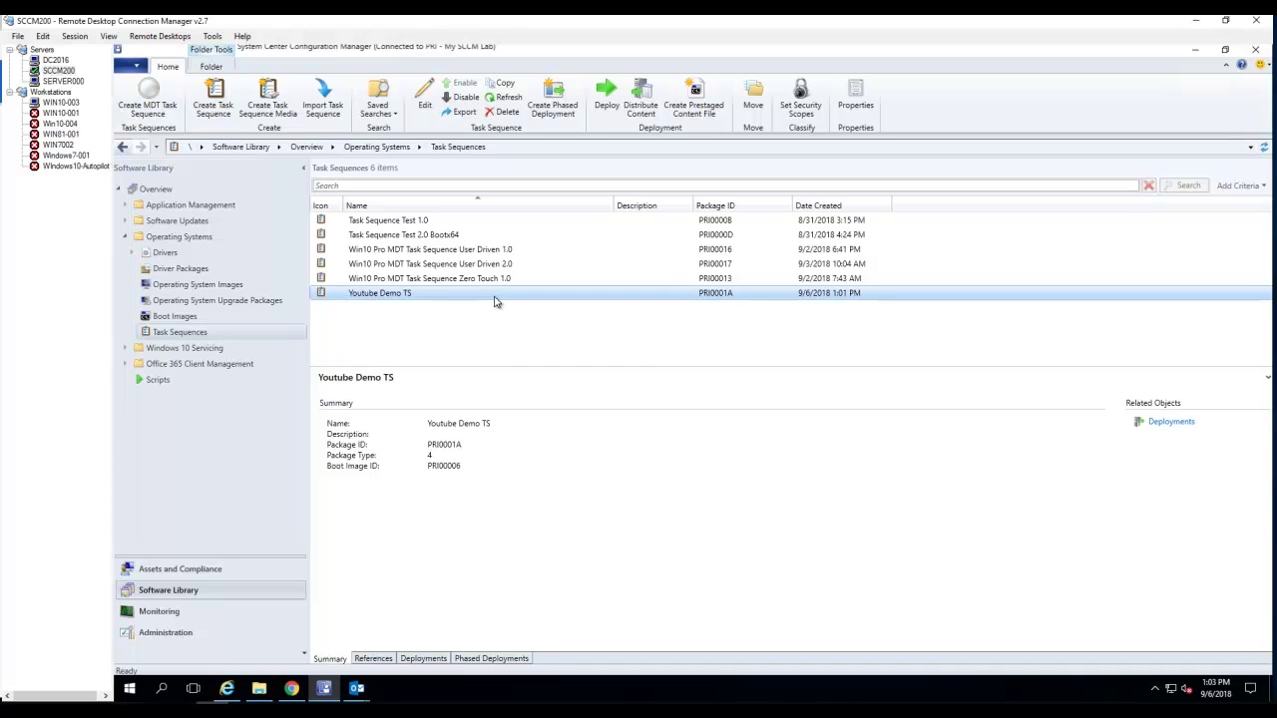
left_click(373, 658)
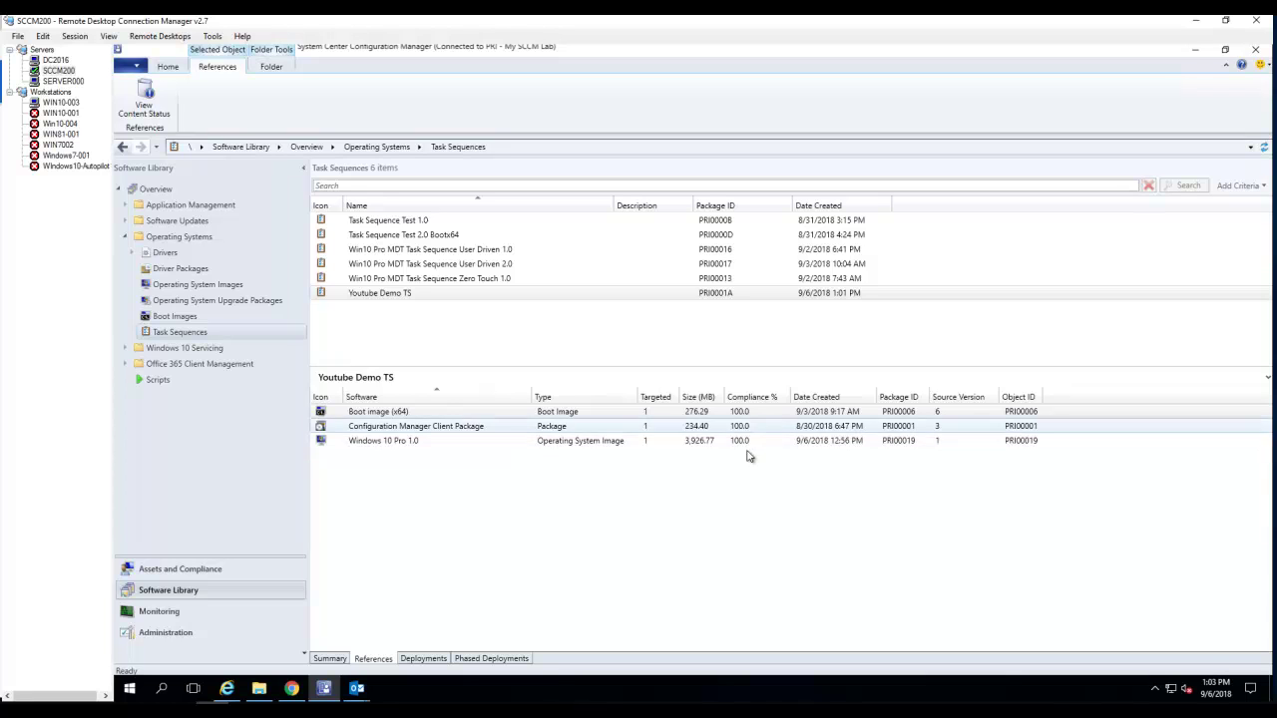
left_click(748, 413)
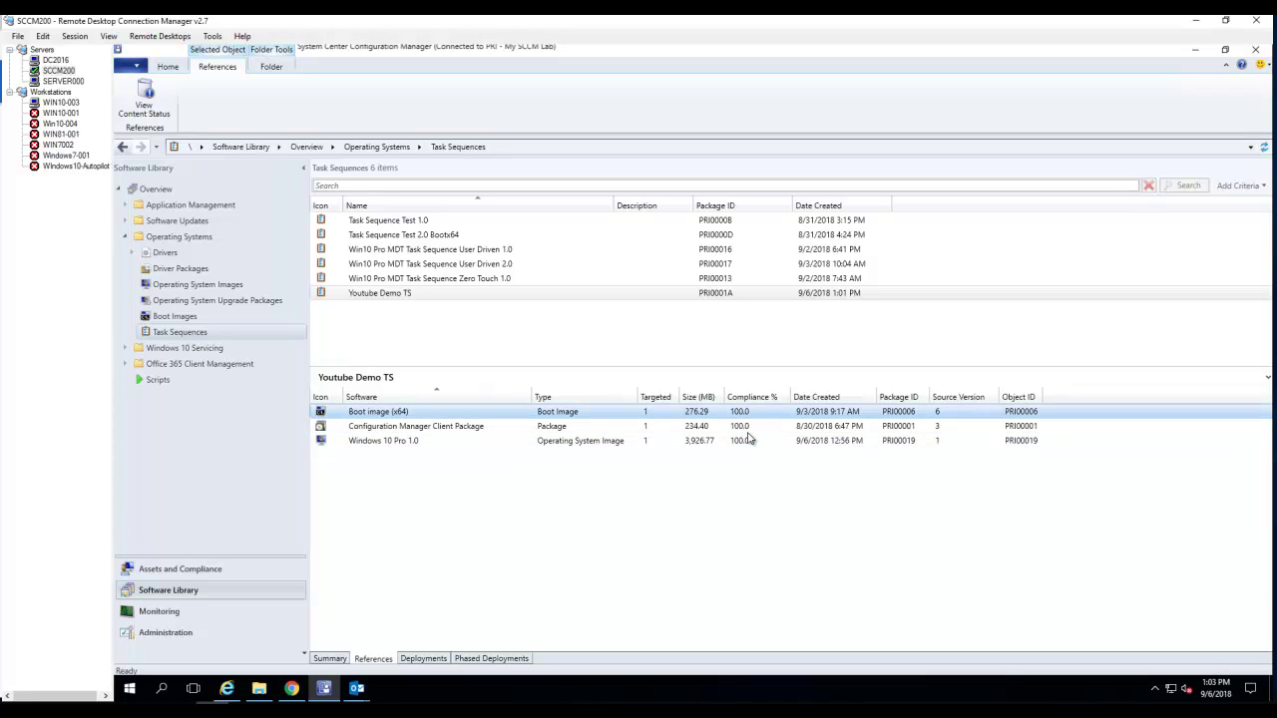
left_click(745, 429)
left_click(706, 440)
left_click(733, 411)
left_click(753, 427)
left_click(762, 441)
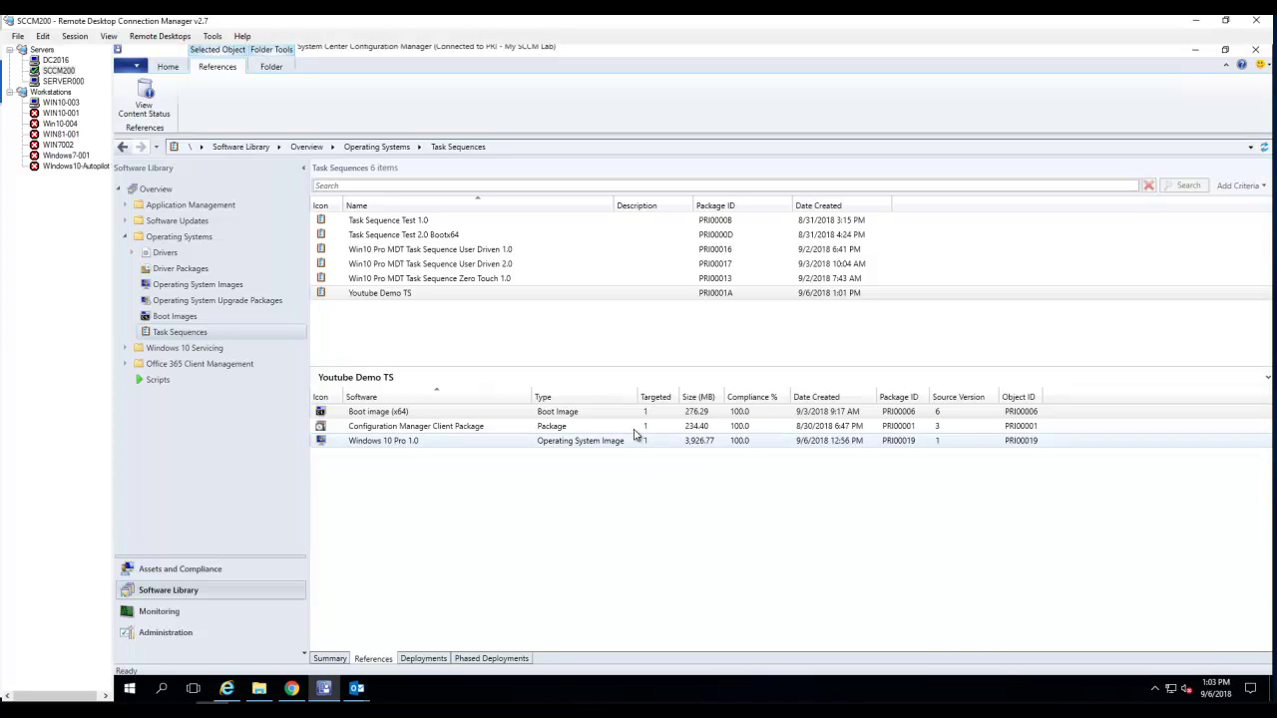
left_click(434, 659)
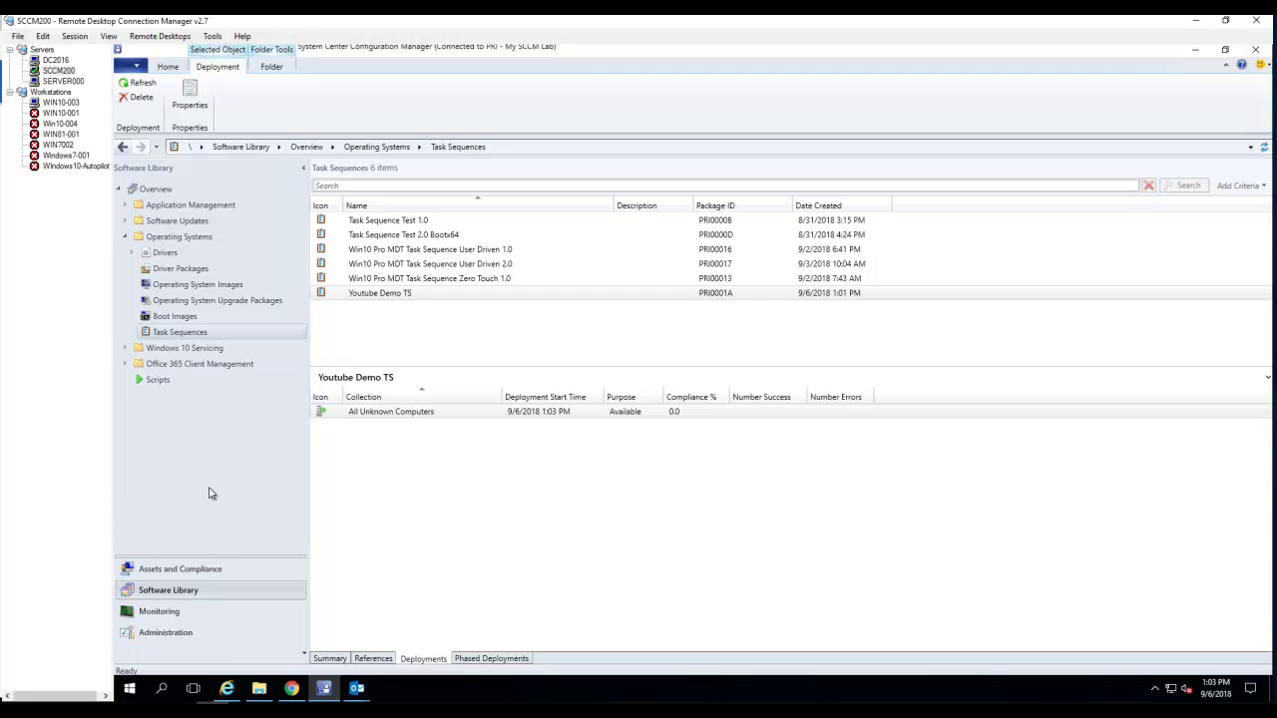
- Delete the OSDTEST record from Assets and Compliance > Devices, confirming the deletion
left_click(169, 569)
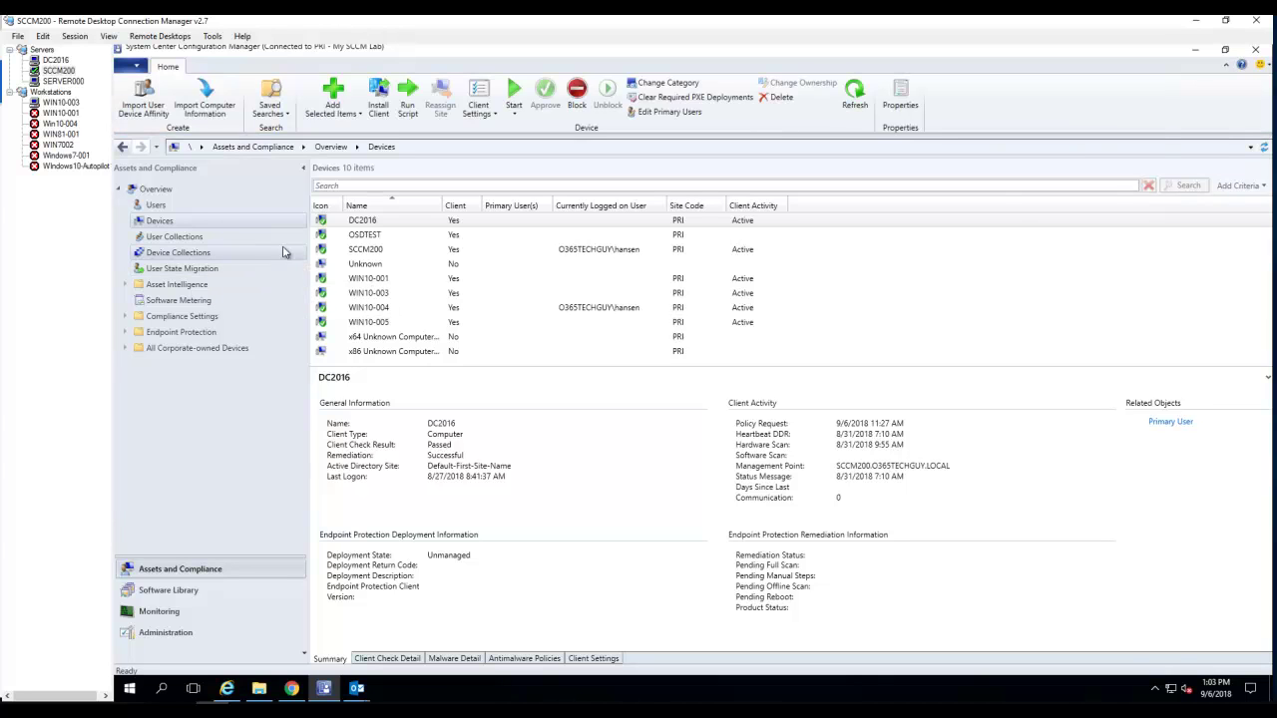
left_click(354, 238)
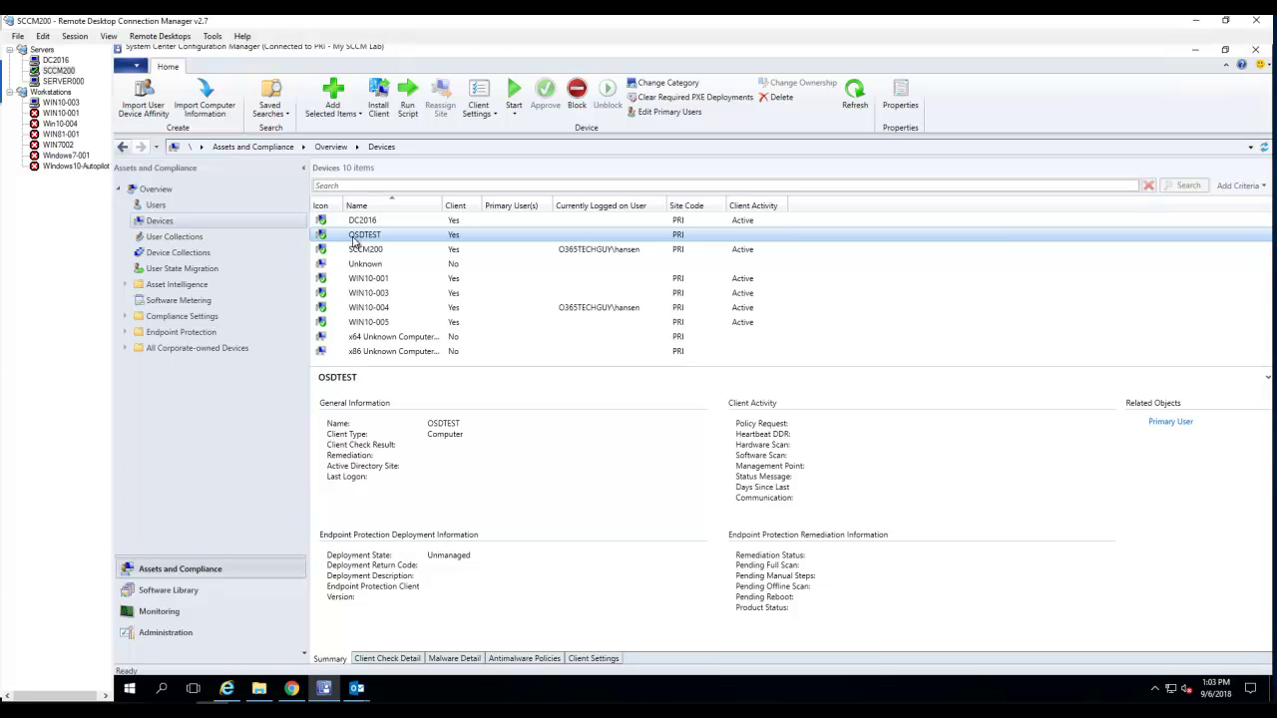
right_click(354, 240)
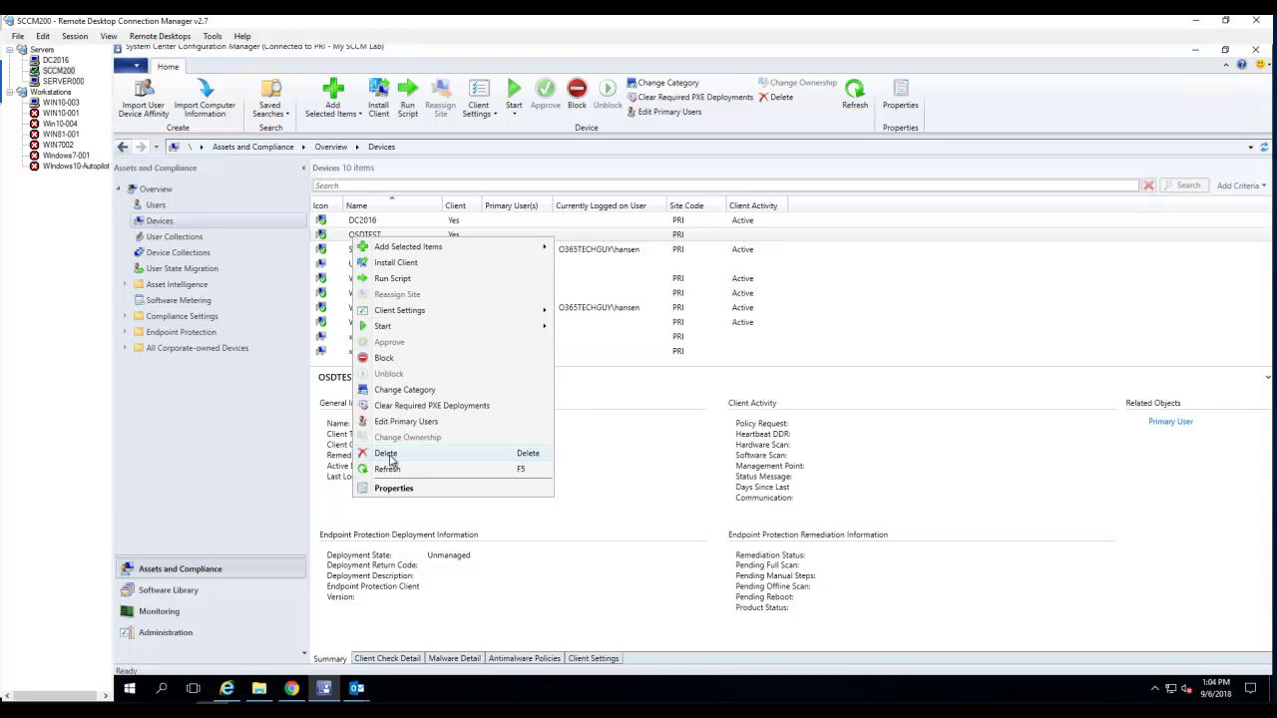
left_click(387, 453)
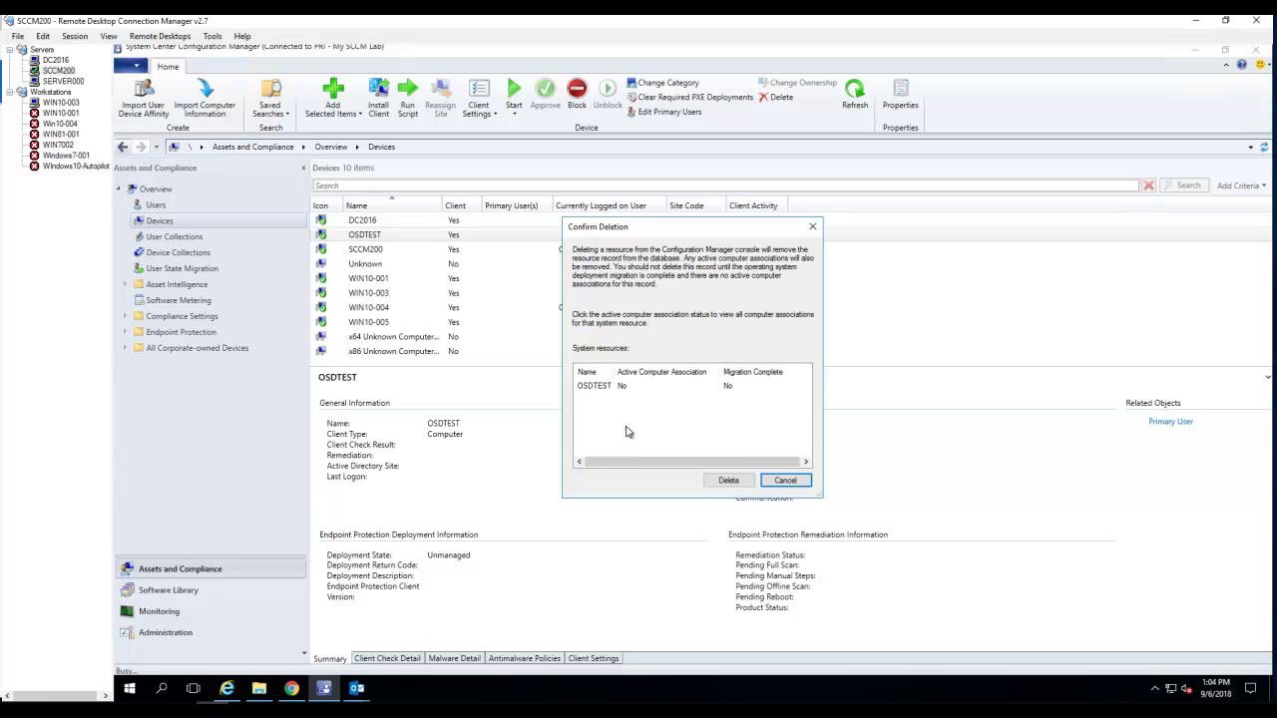
left_click(734, 482)
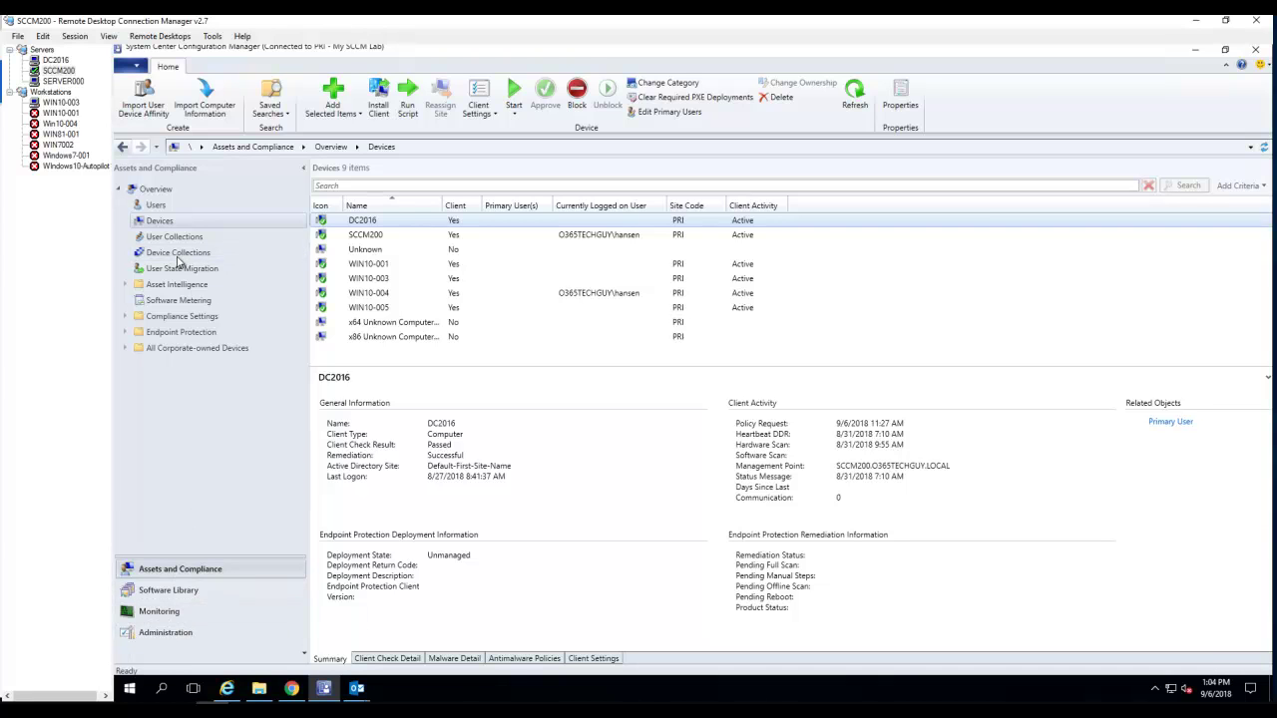
- Turn off the OSDTEST virtual machine on SERVER000
left_click(70, 81)
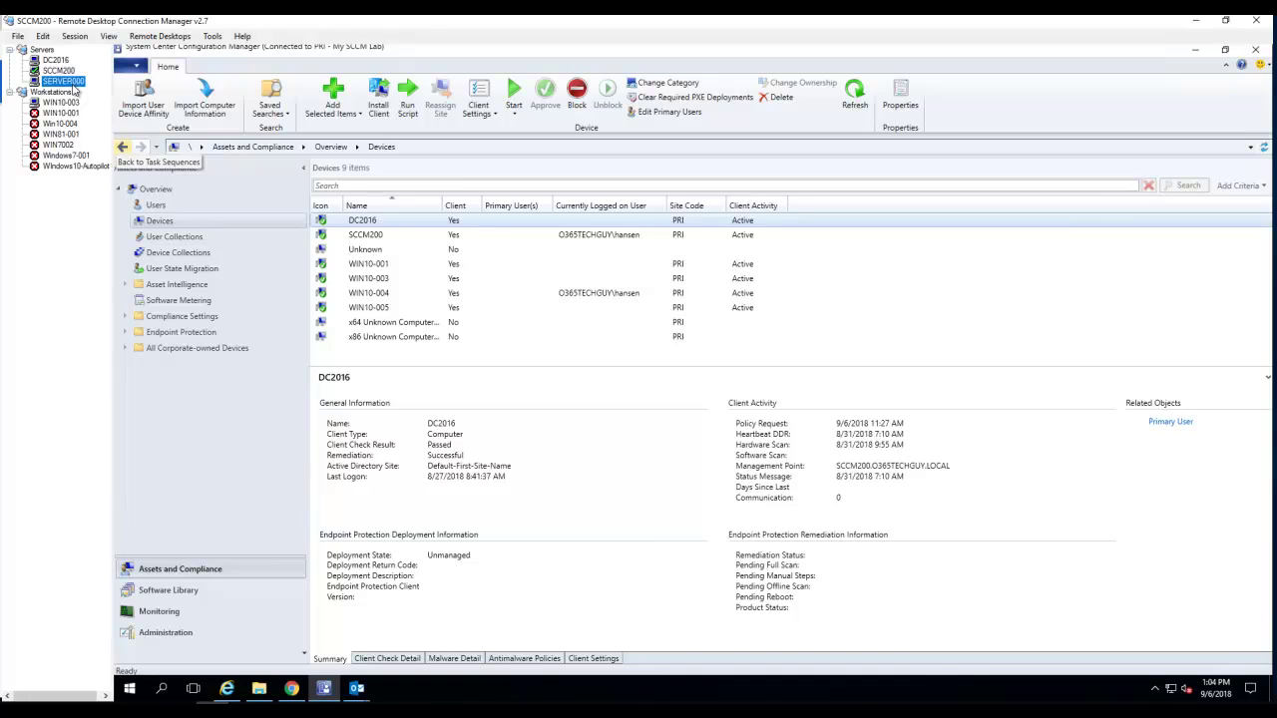
left_click_drag(658, 469, 306, 197)
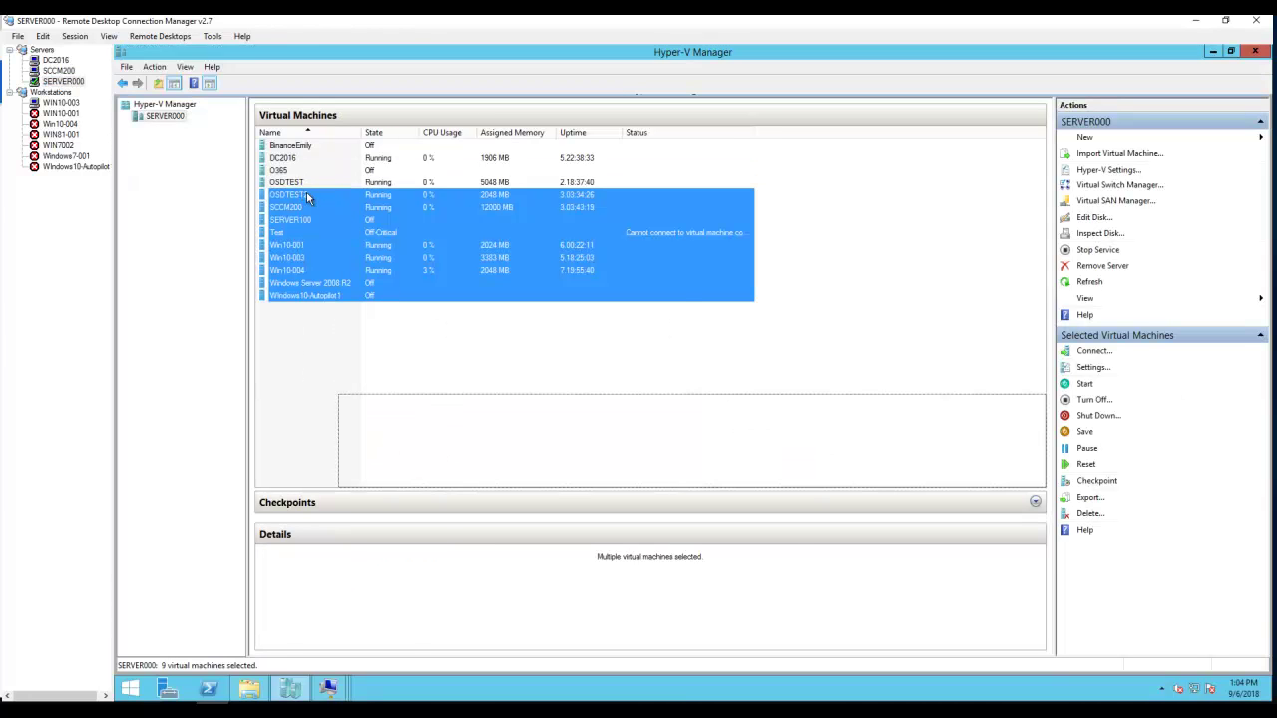
left_click(302, 185)
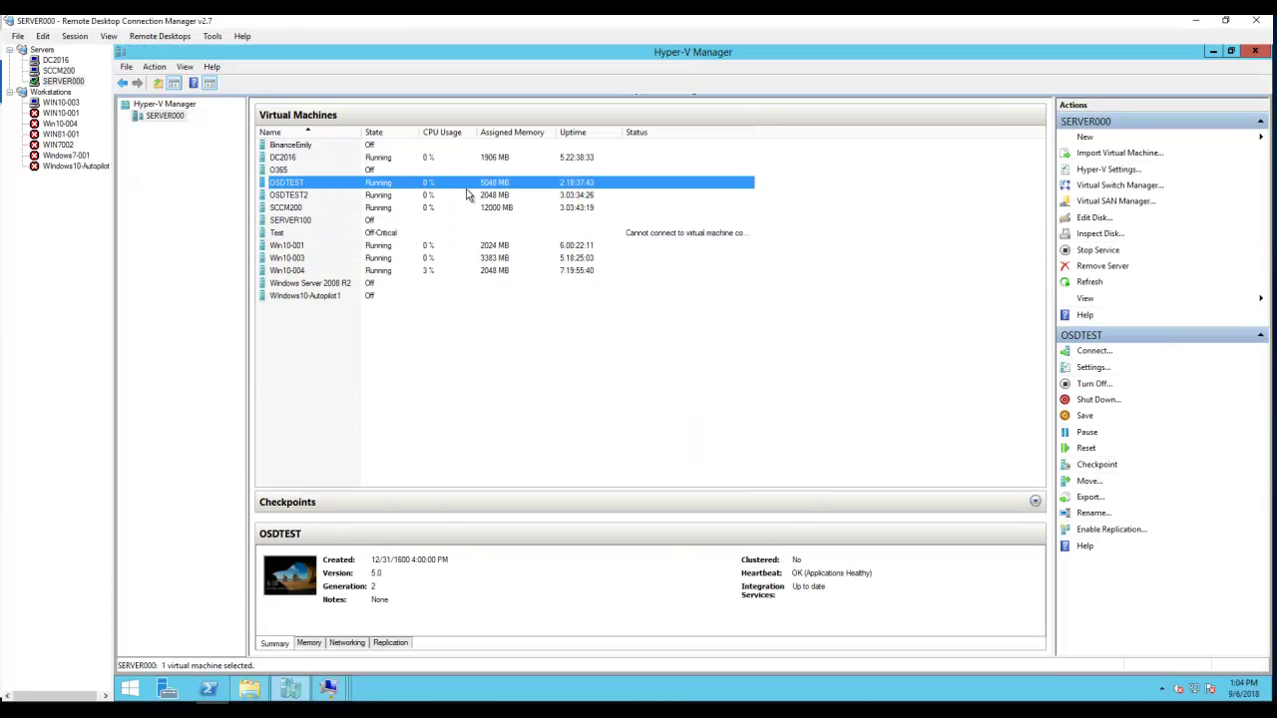
left_click(1091, 383)
left_click(710, 387)
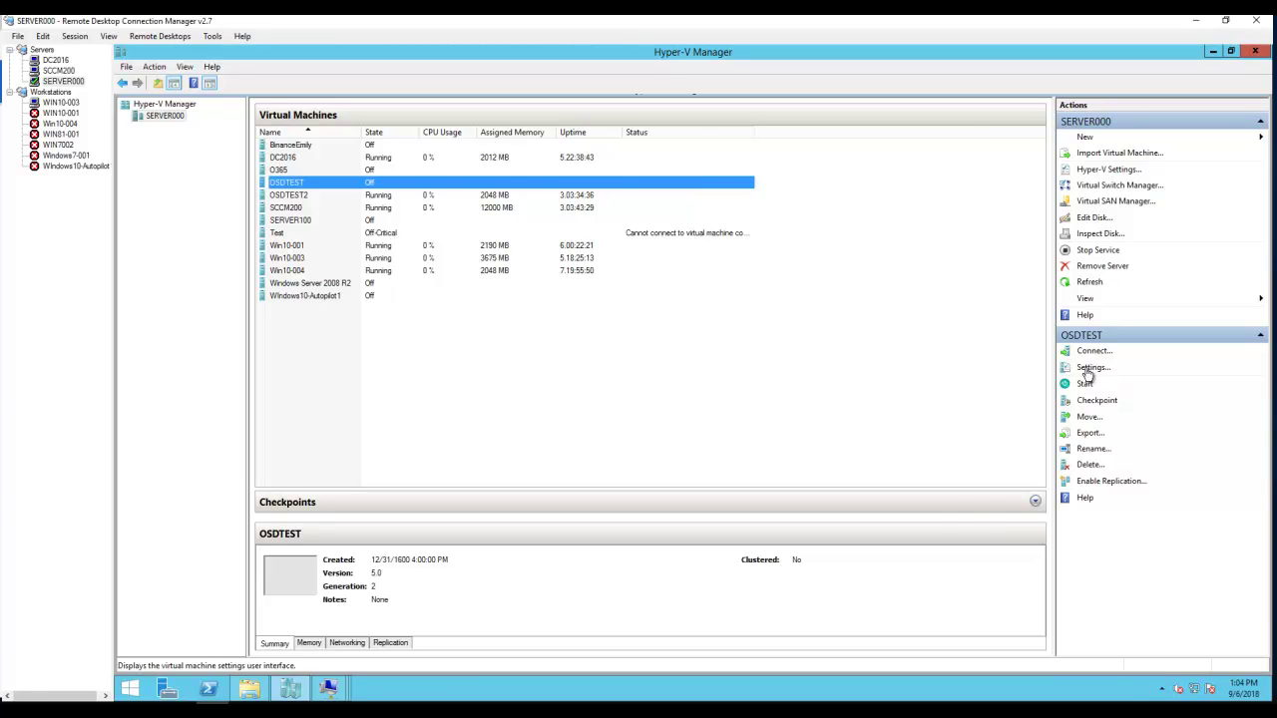
- Check in OSDTEST's Firmware settings that network boot comes first
left_click(1091, 368)
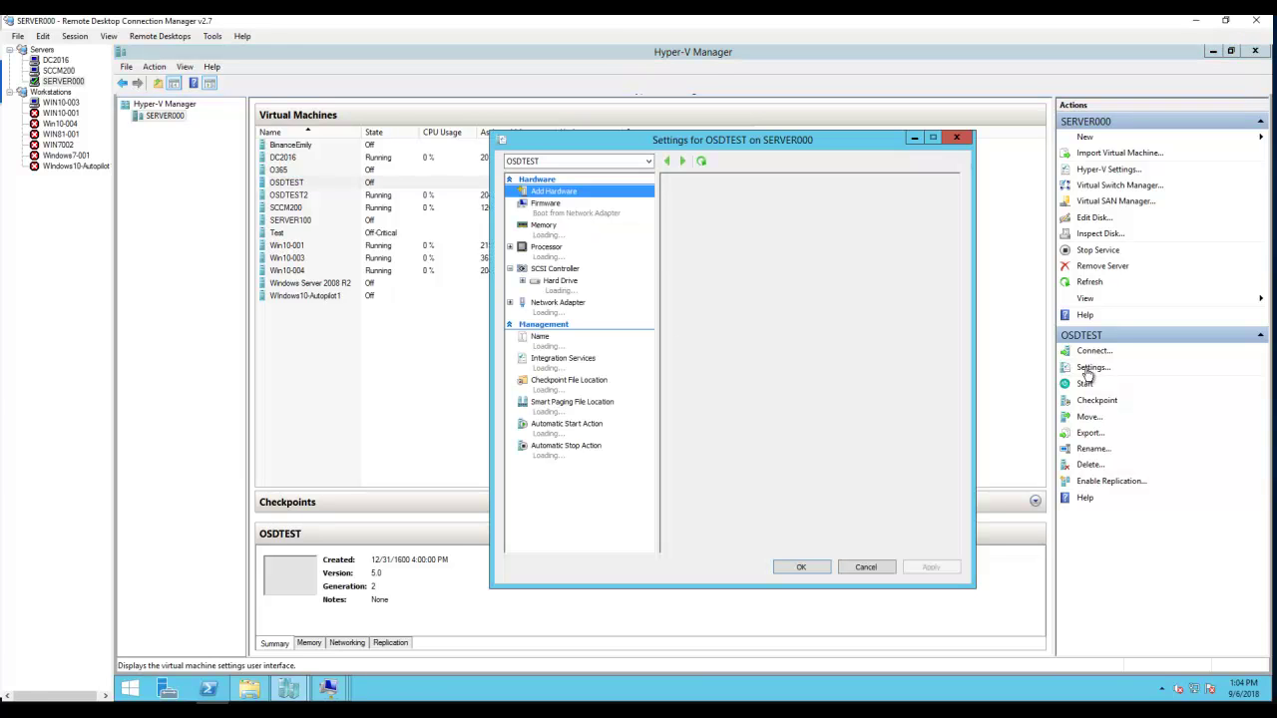
left_click(596, 214)
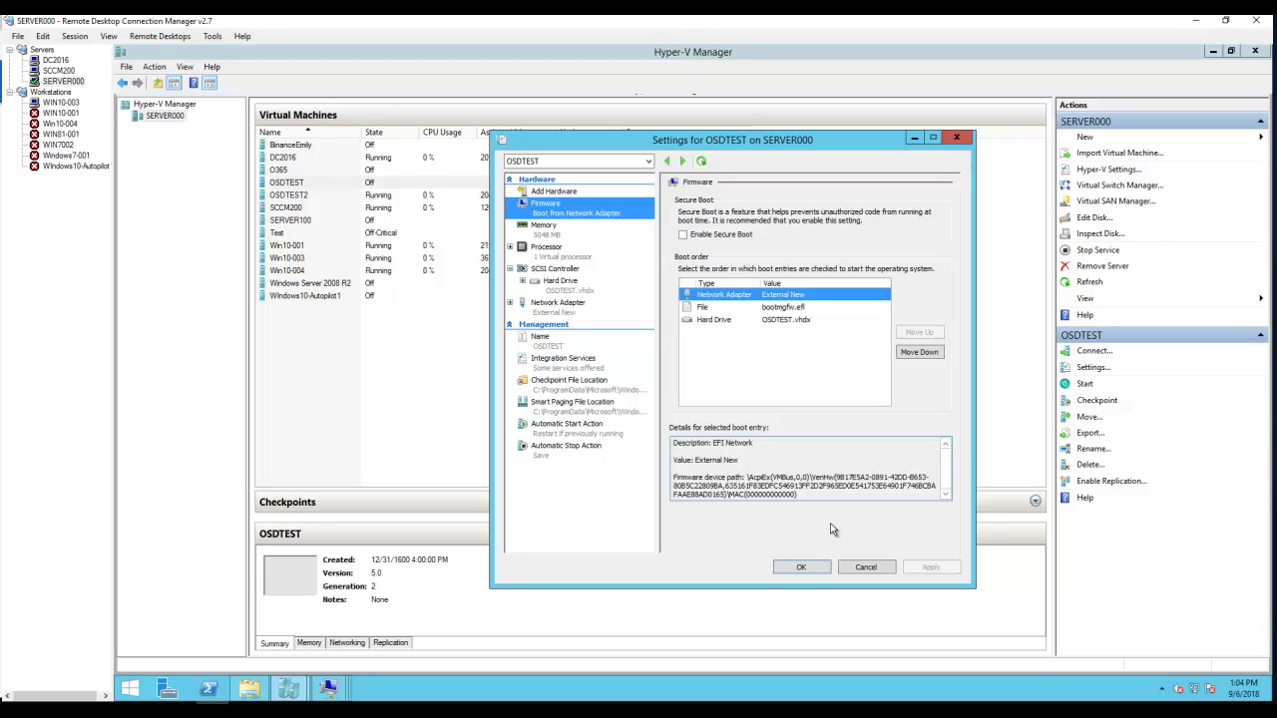
left_click(801, 568)
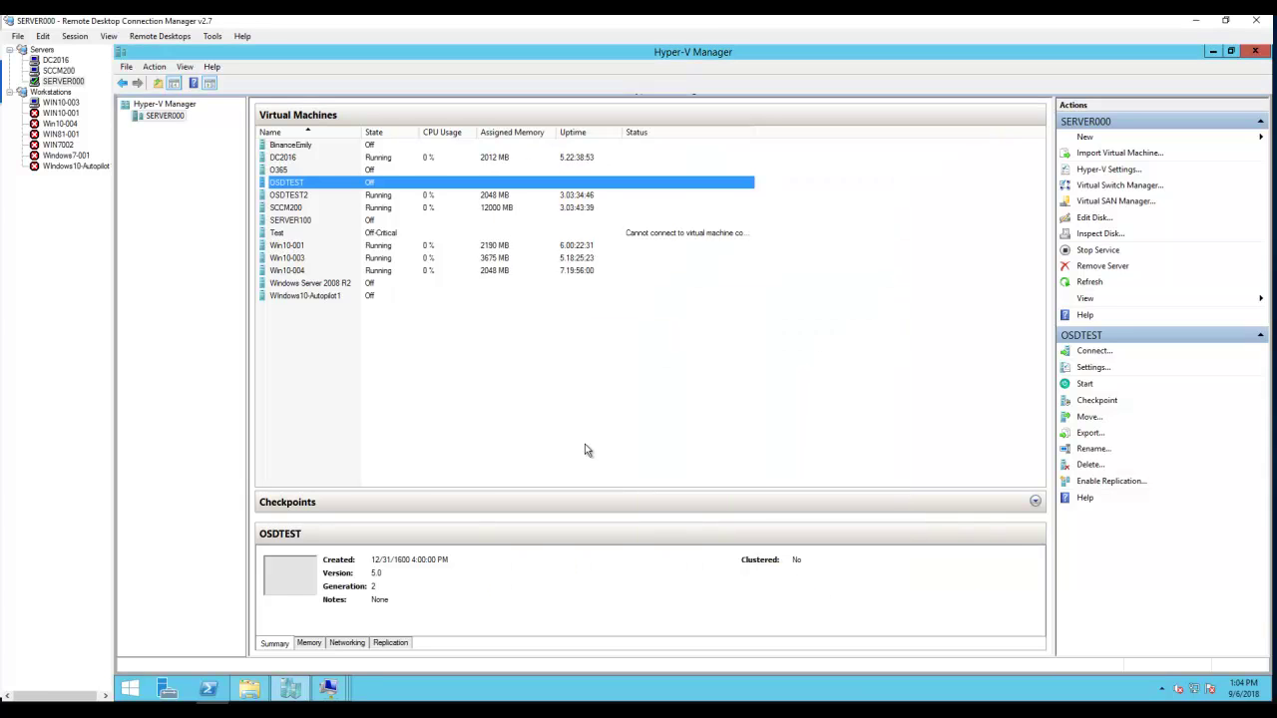
- Connect to OSDTEST, start it, and accept the network boot prompt
double_click(332, 187)
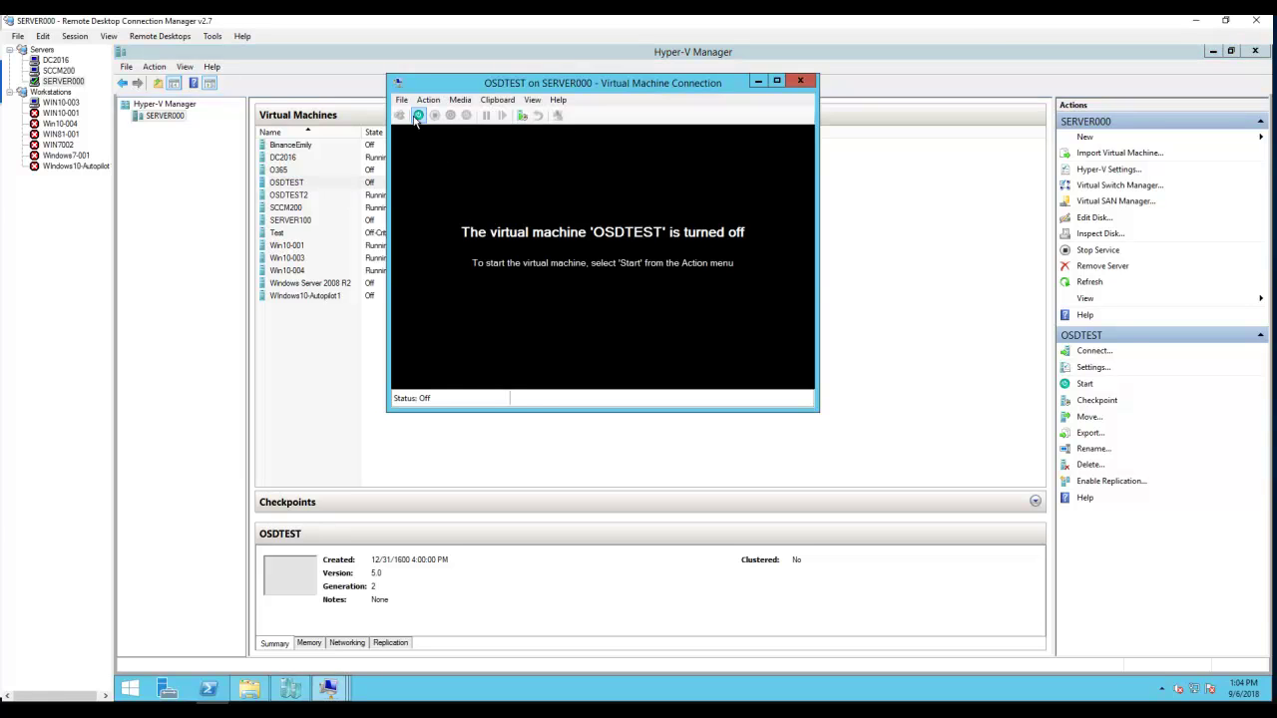
left_click(419, 116)
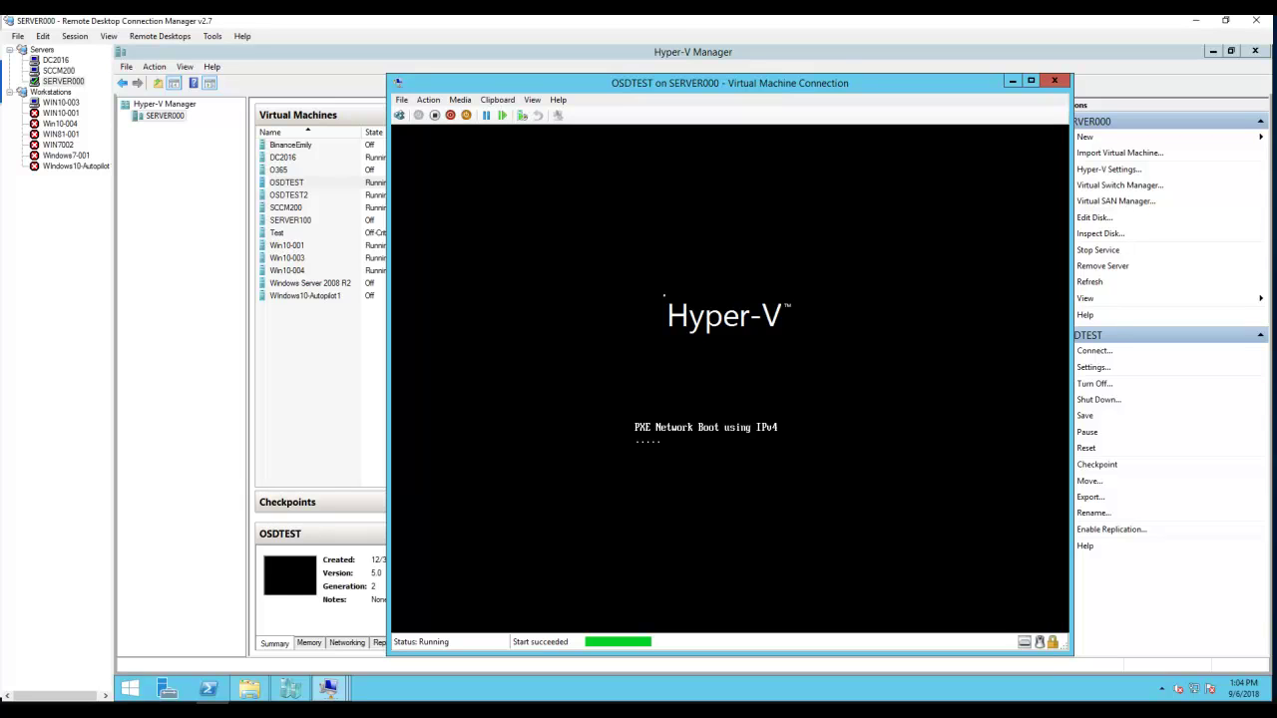
key("Return")
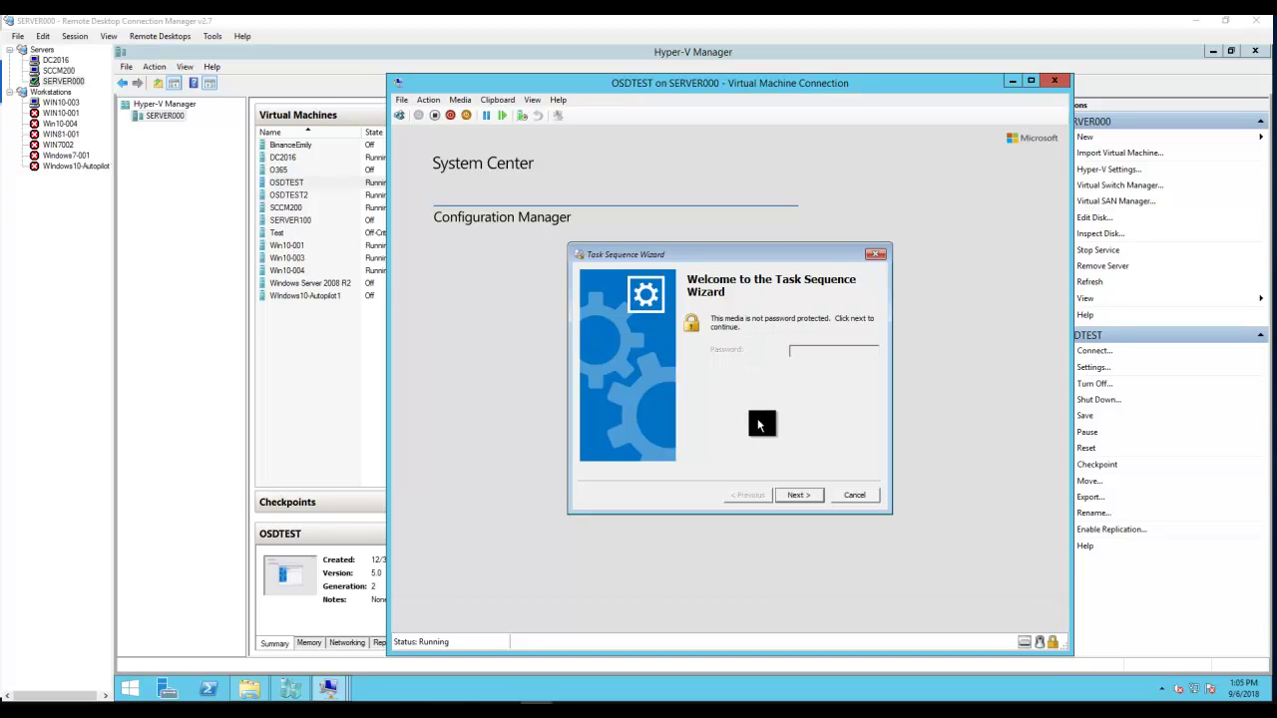
- Select Youtube Demo TS in the Task Sequence Wizard and proceed to its variables
left_click(794, 495)
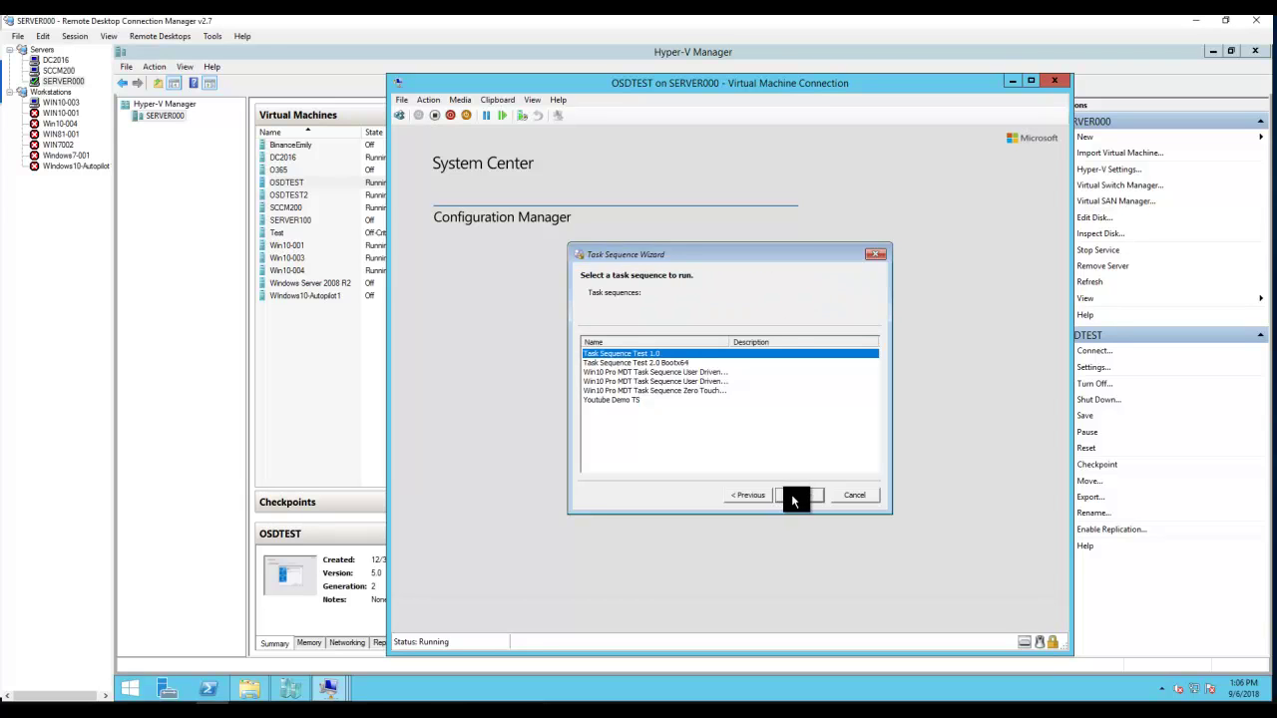
left_click(634, 400)
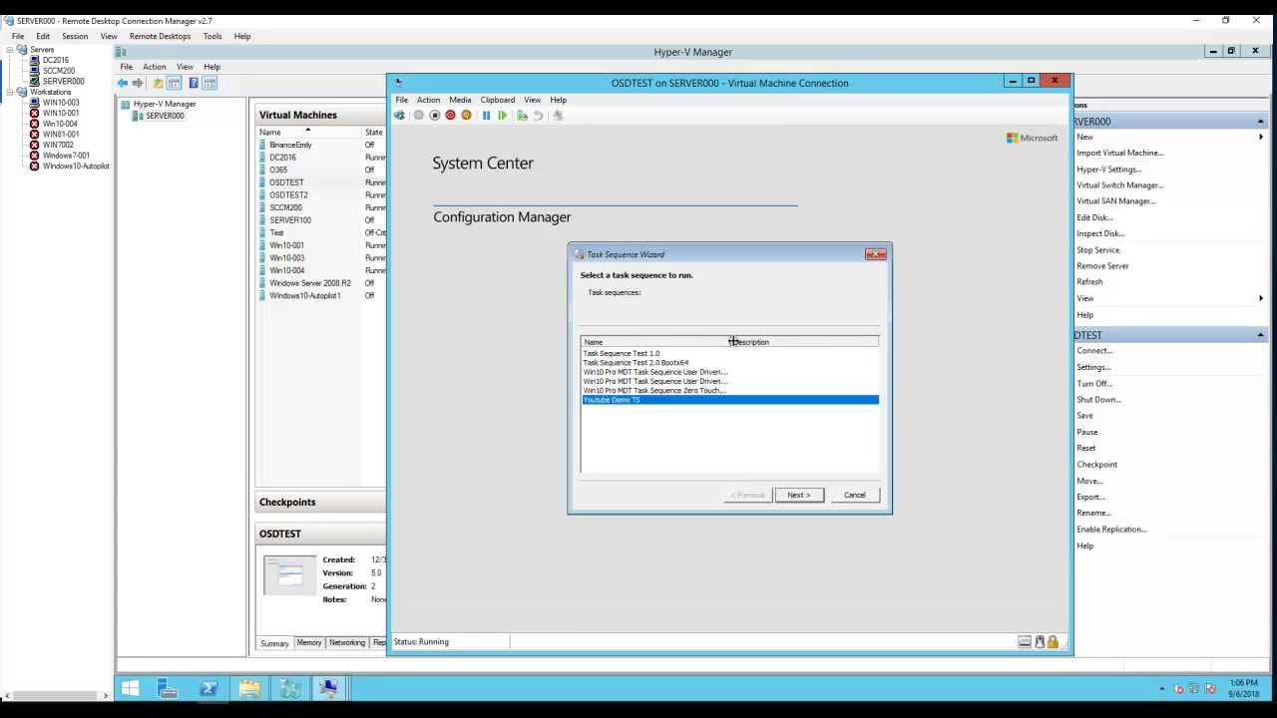
left_click_drag(733, 341, 793, 342)
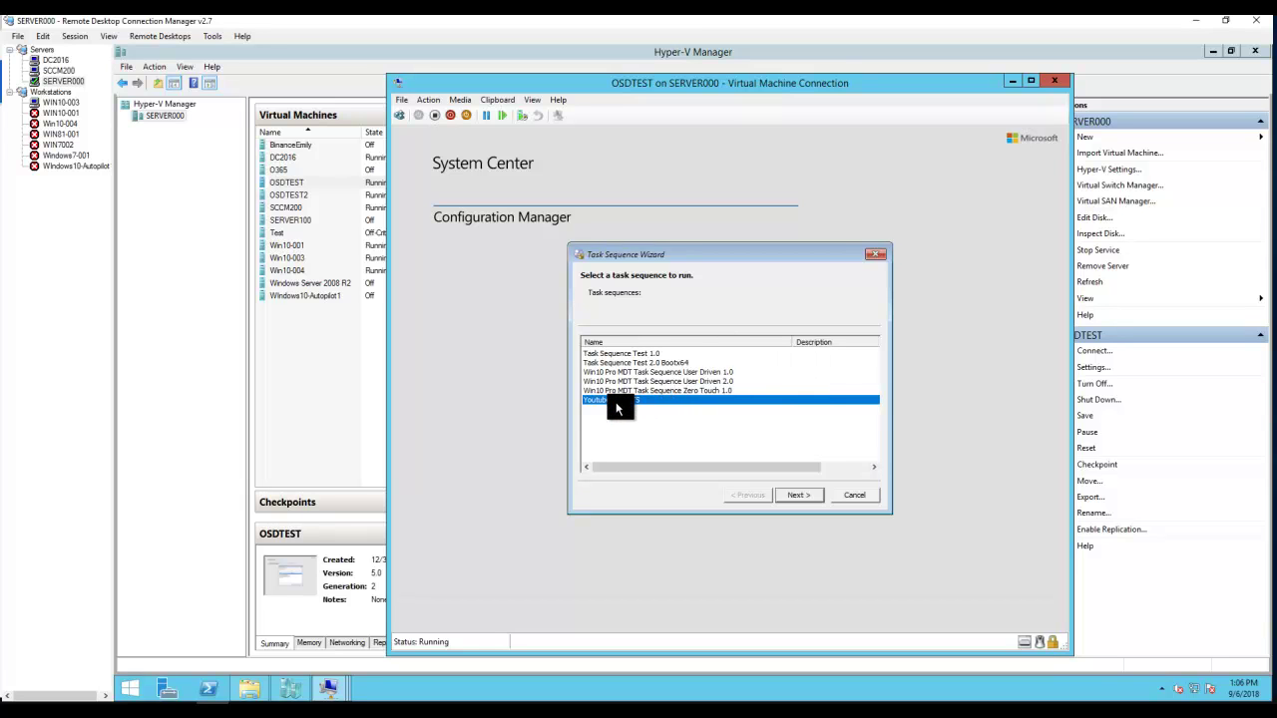
left_click(795, 496)
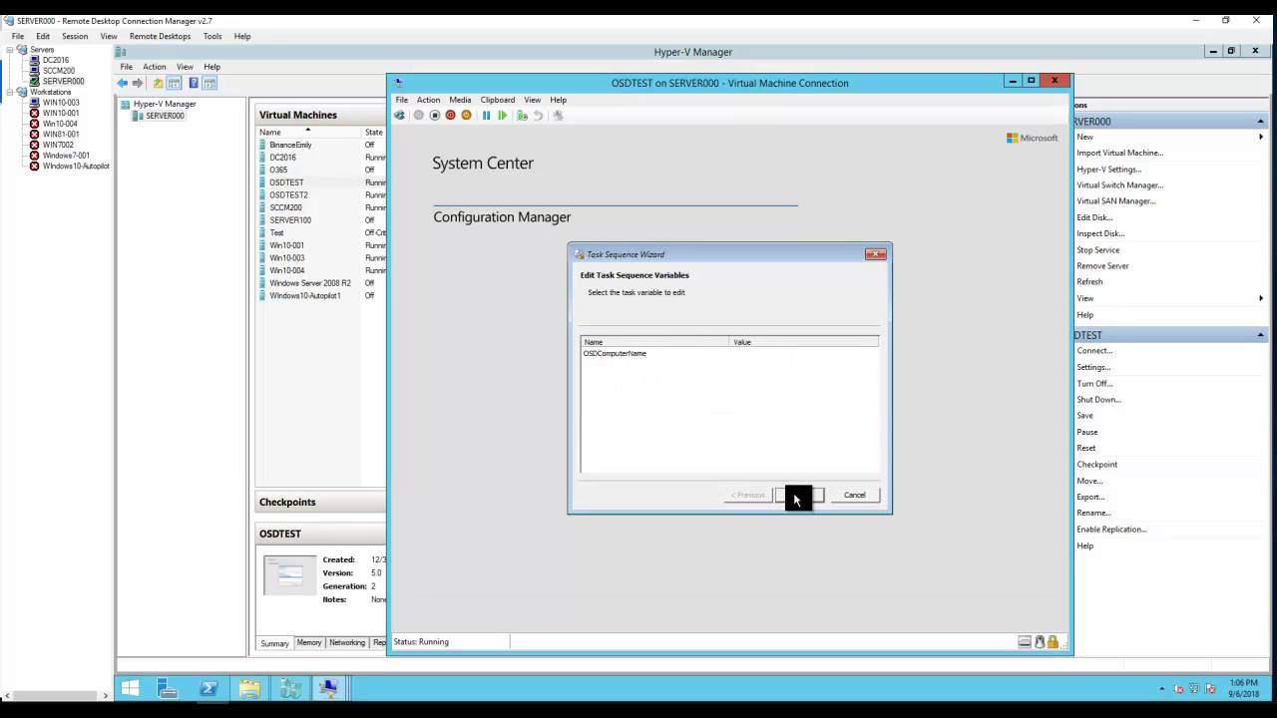
- Open the OSDComputerName variable, cancel without changes, and switch to the SCCM200 session
left_click(640, 356)
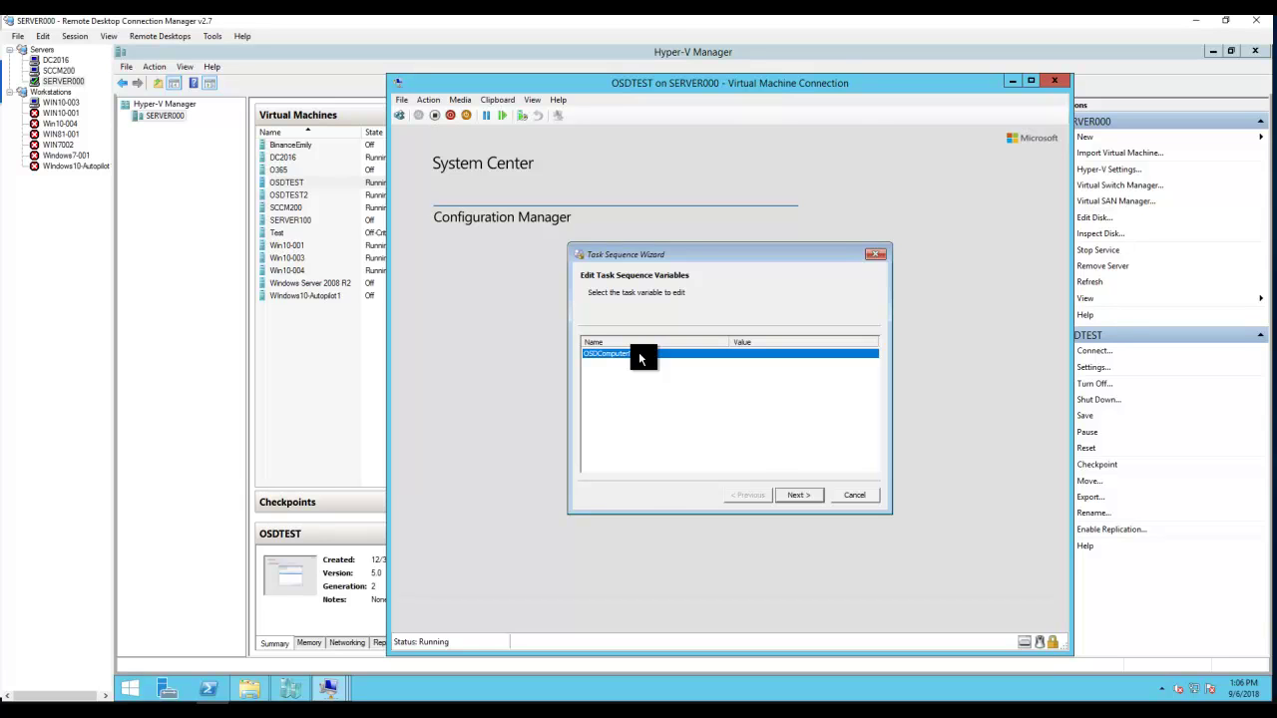
double_click(639, 355)
left_click(729, 404)
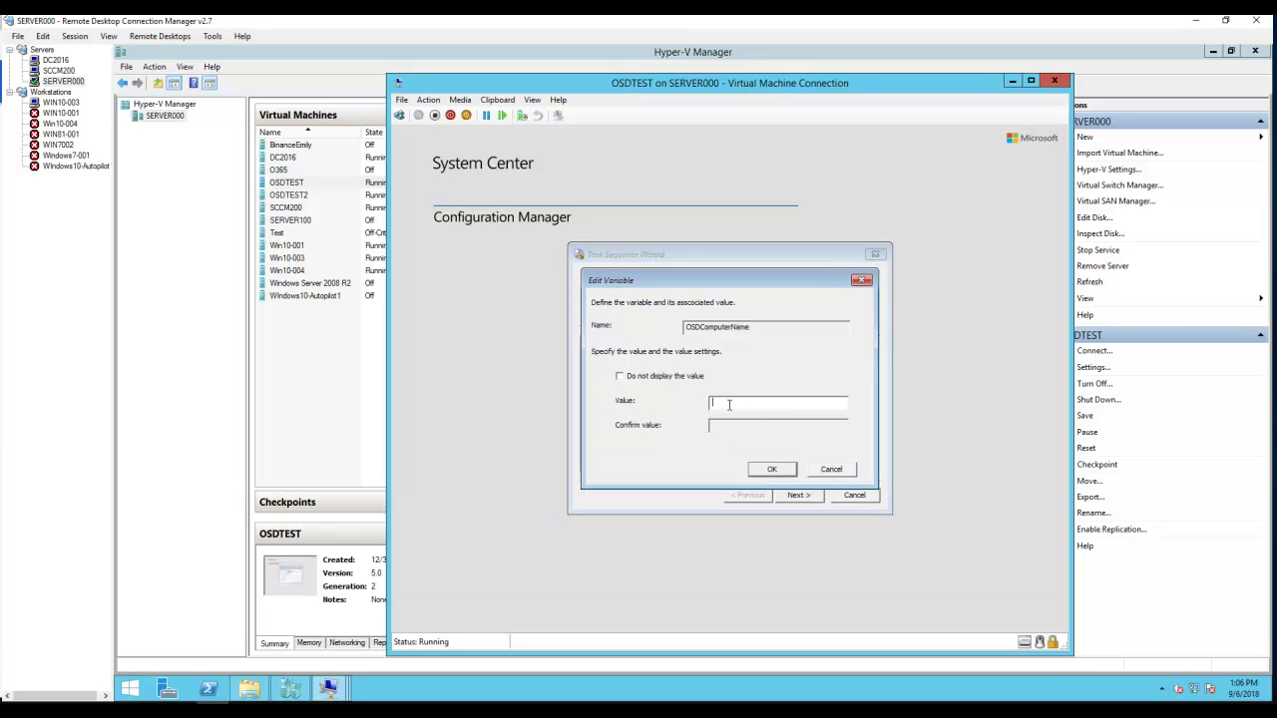
left_click(843, 471)
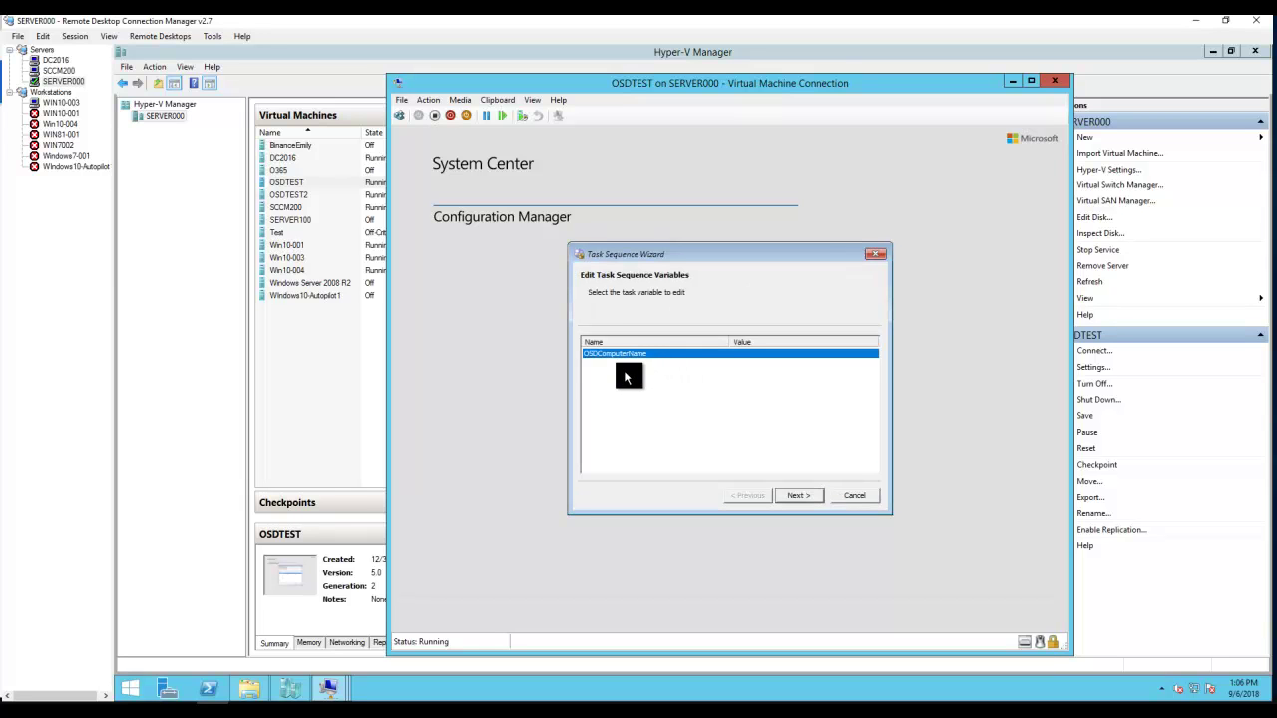
left_click(59, 72)
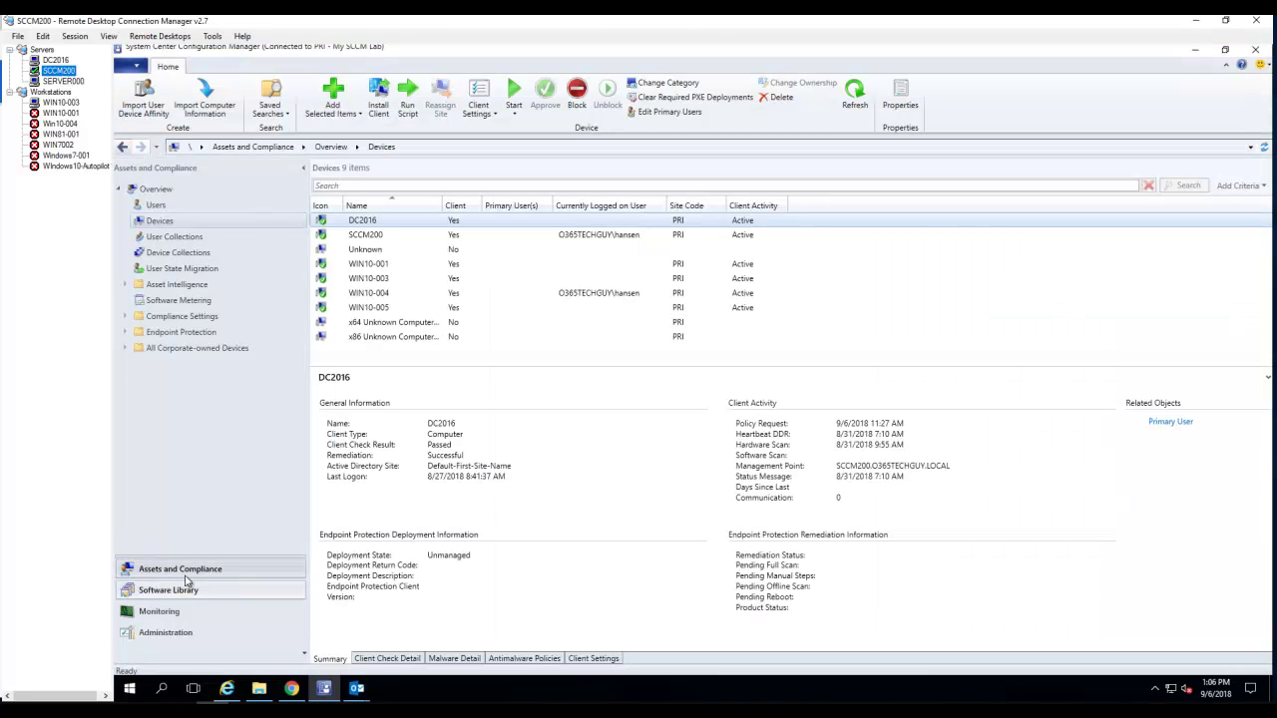
- Check the All Unknown Computers collection's variables for OSDComputerName, then go back to SERVER000
left_click(178, 254)
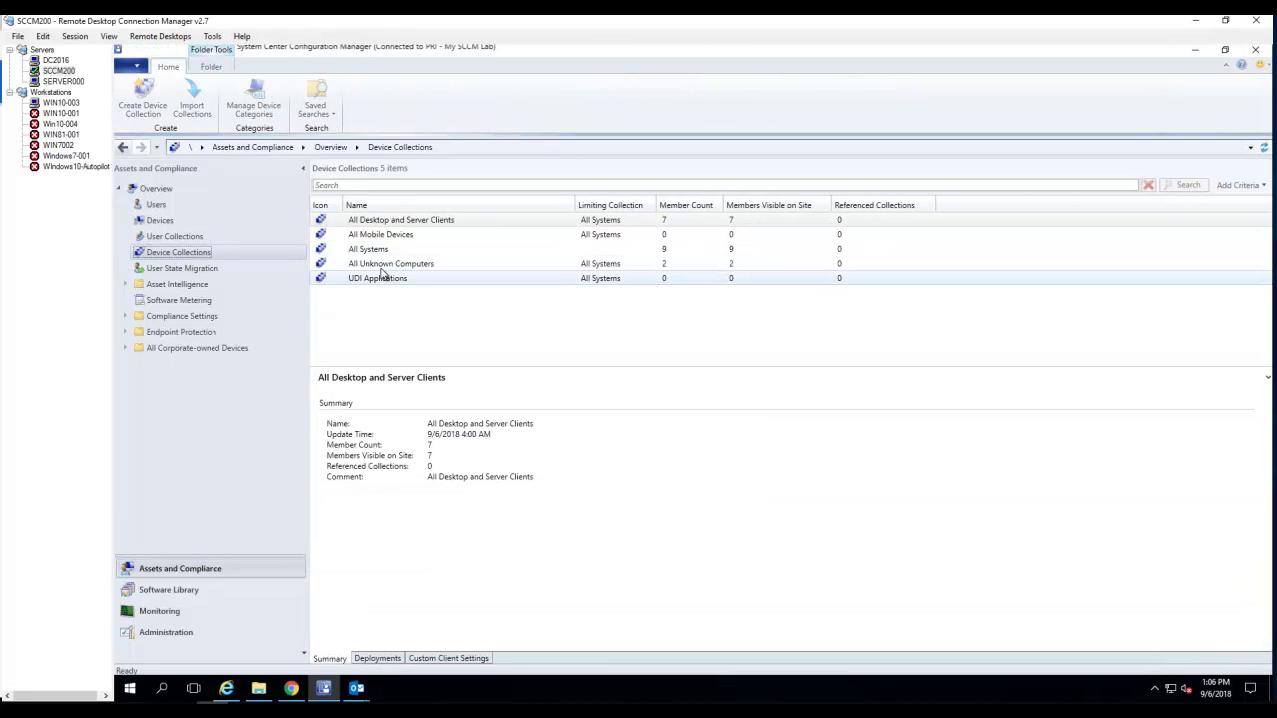
left_click(384, 267)
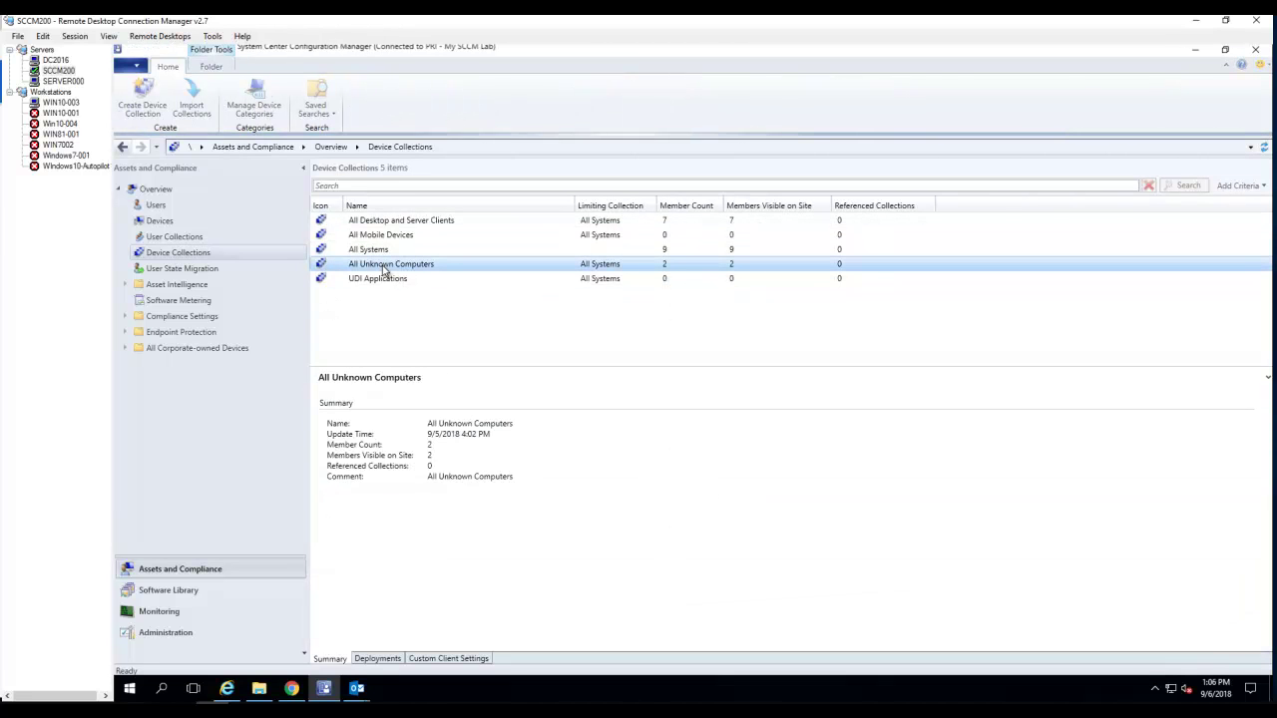
right_click(383, 268)
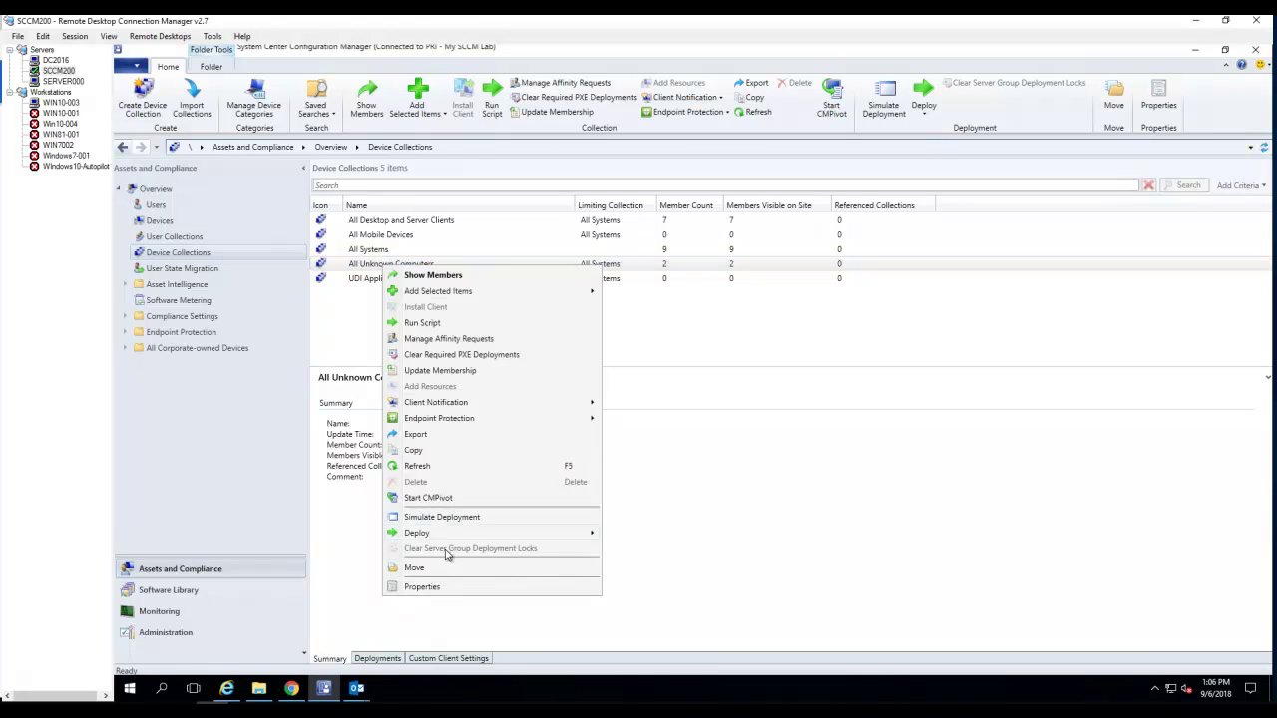
left_click(443, 591)
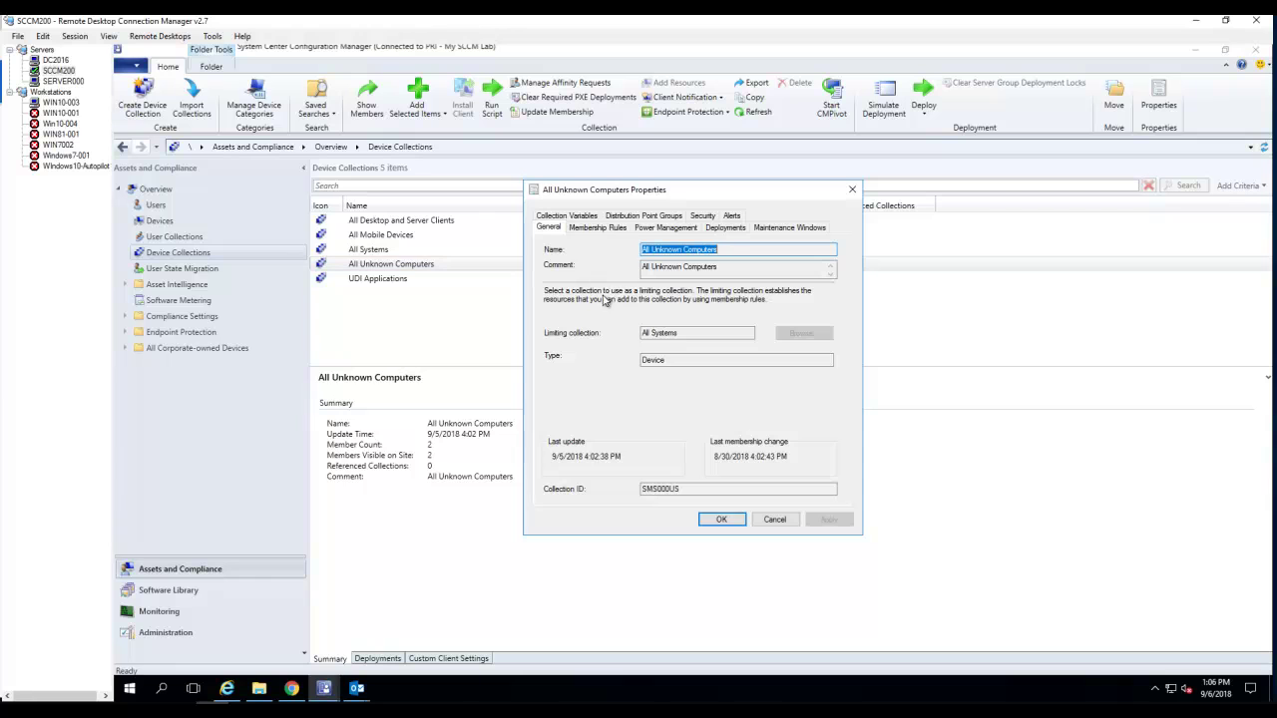
left_click(571, 215)
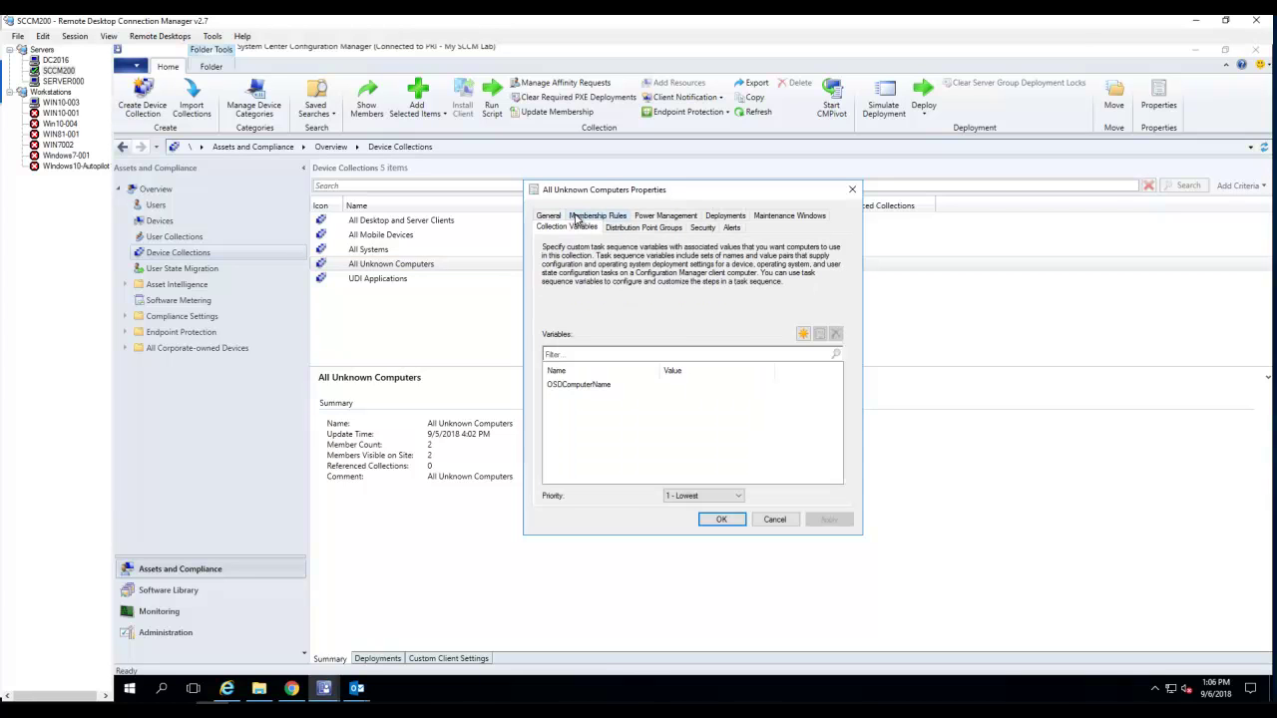
left_click(594, 386)
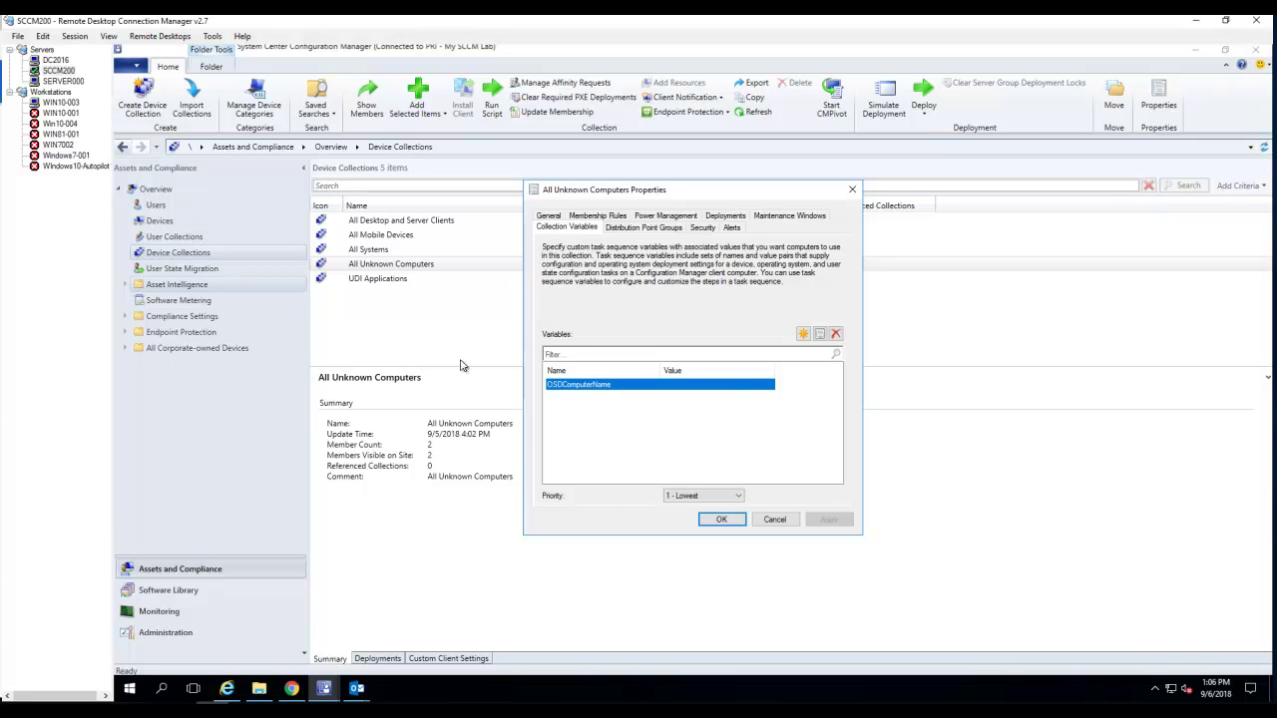
left_click(66, 81)
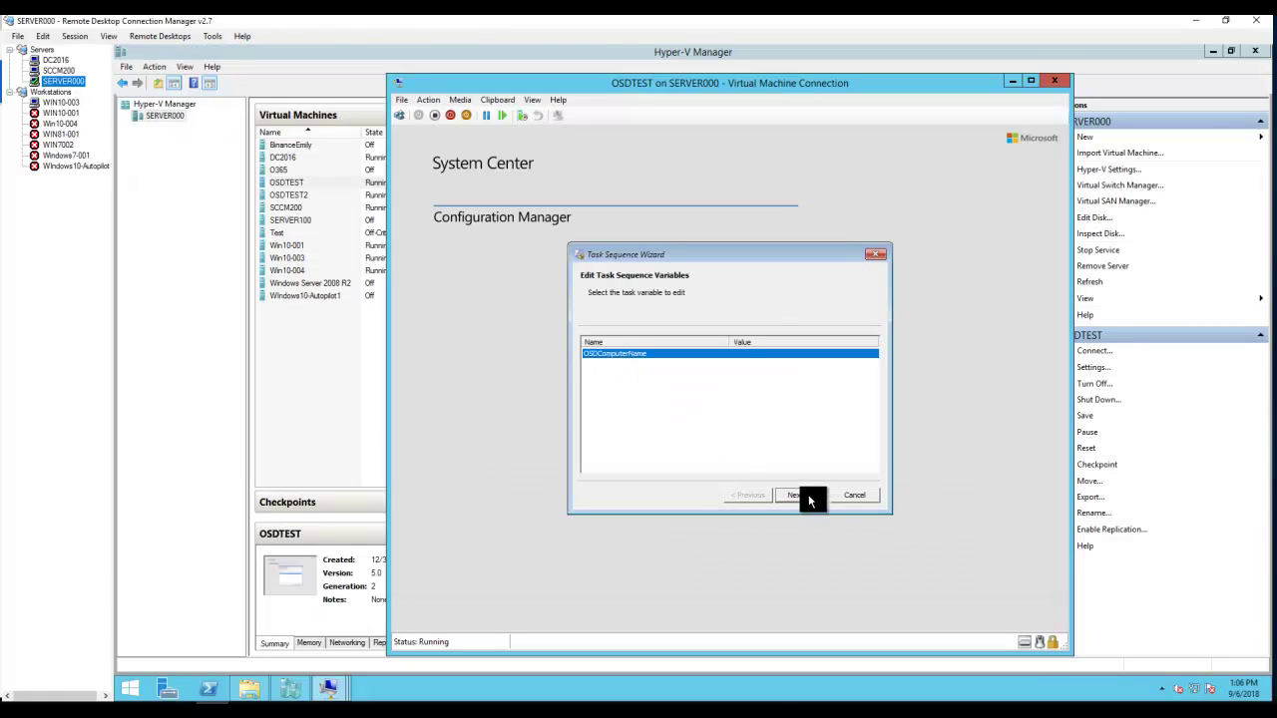
- Enter OSDTEST as the OSDComputerName variable value, then switch to the SCCM200 session
double_click(735, 353)
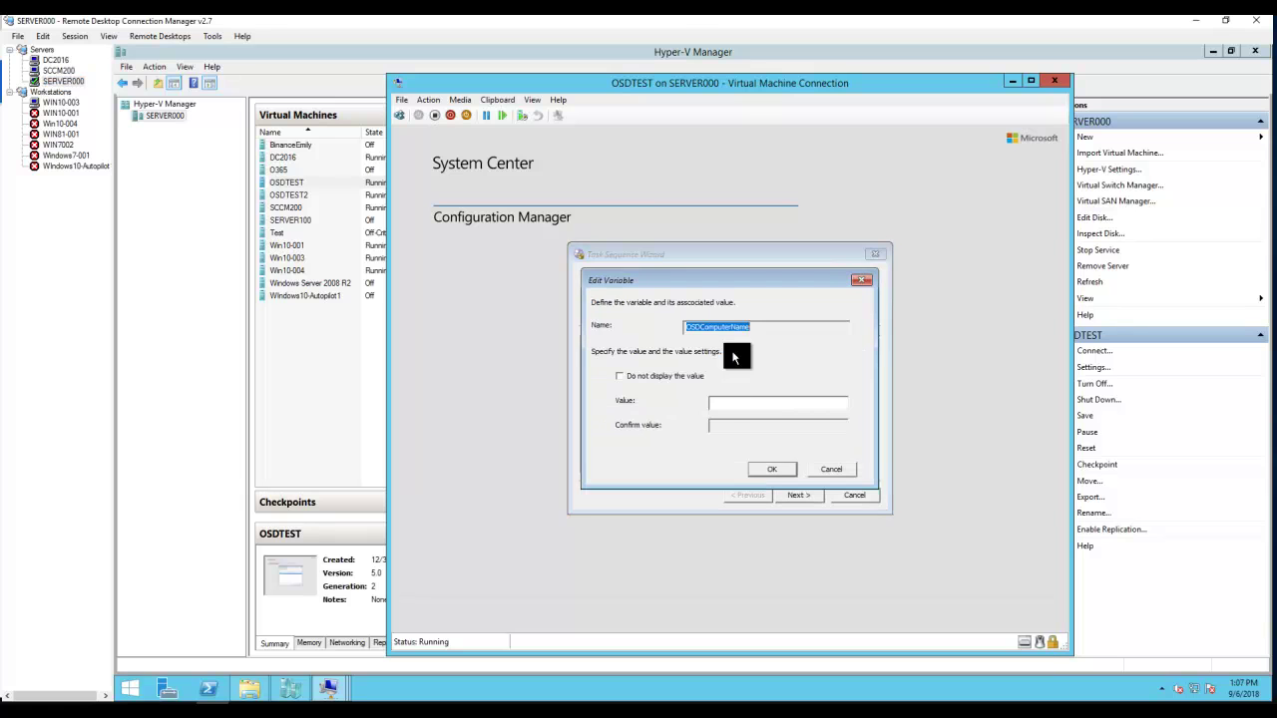
left_click(723, 402)
type("OSDTEST")
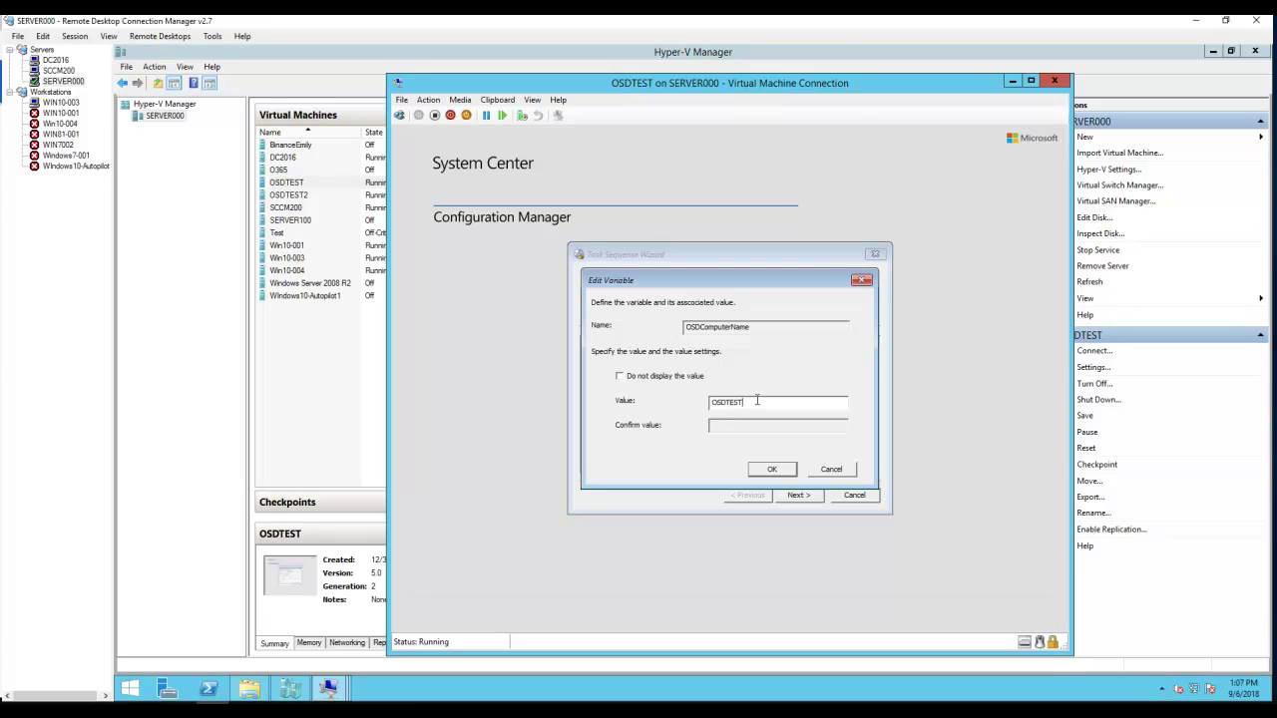
left_click_drag(757, 400, 708, 401)
key("End")
key("shift+Left")
key("shift+Left")
key("shift+Left")
key("shift+Home")
left_click(58, 70)
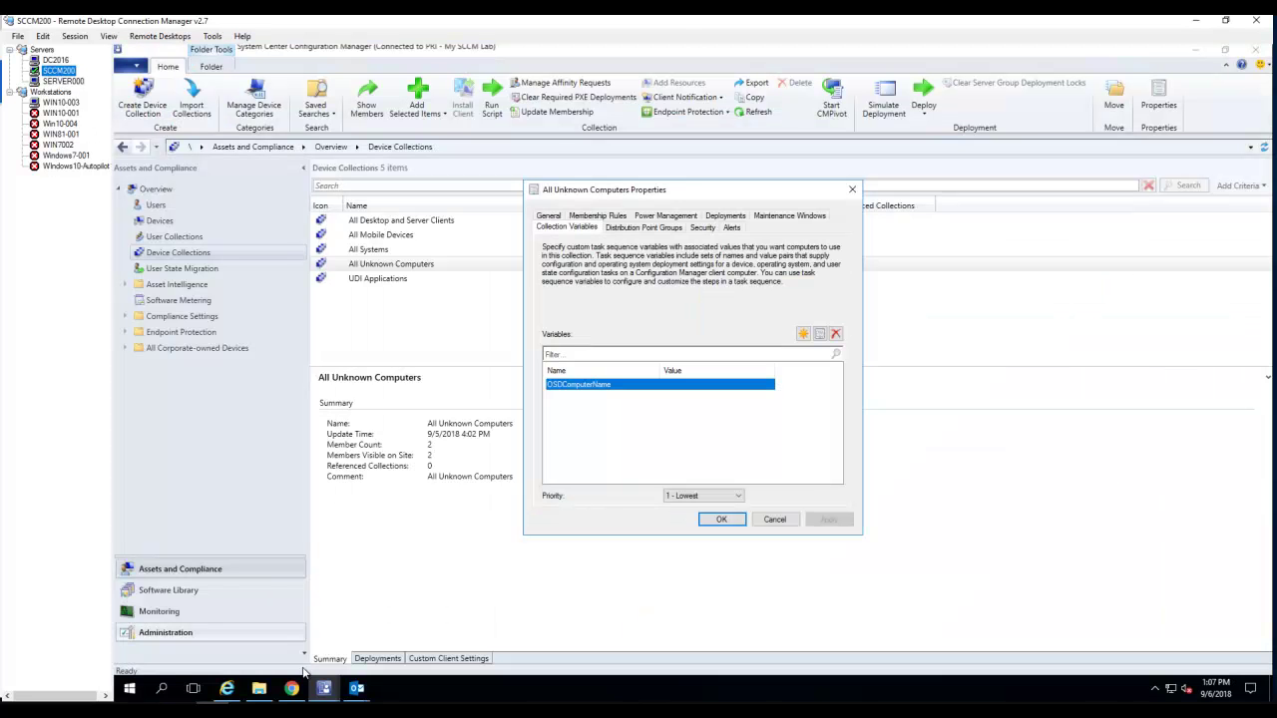
- Launch Active Directory Users and Computers from Windows Administrative Tools on SCCM200
left_click(129, 688)
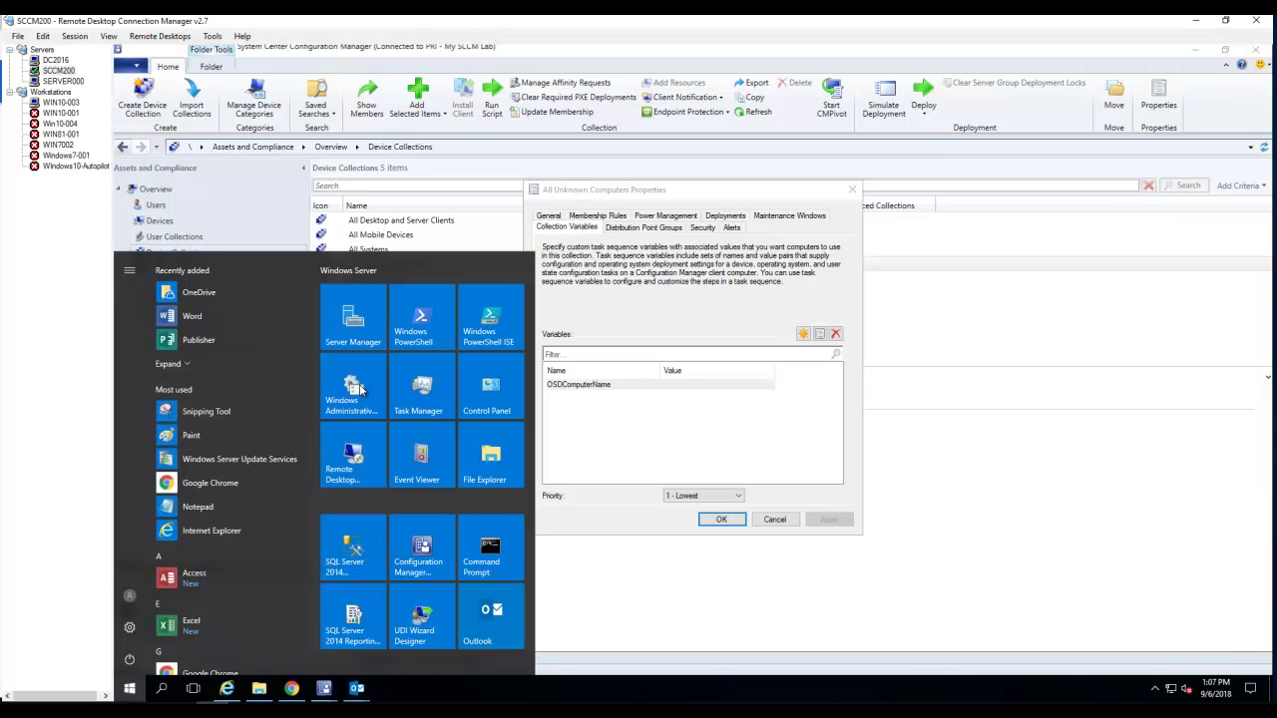
left_click(358, 389)
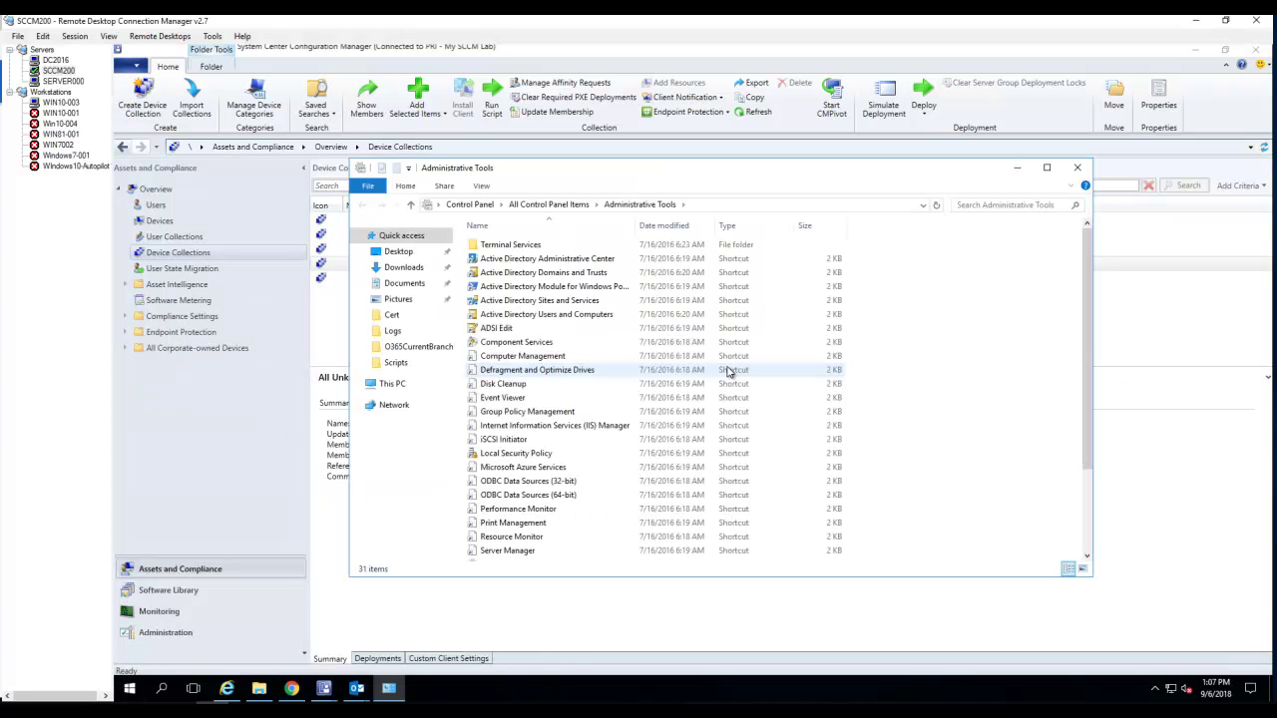
left_click(538, 316)
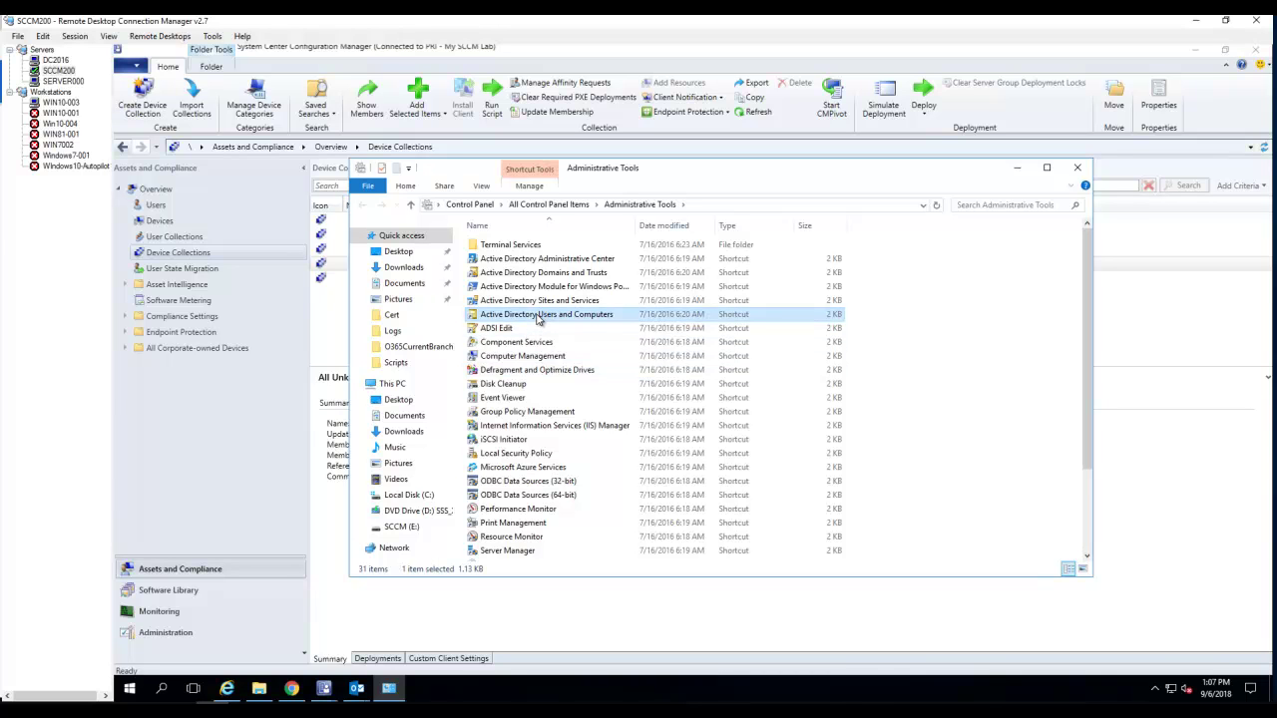
double_click(666, 317)
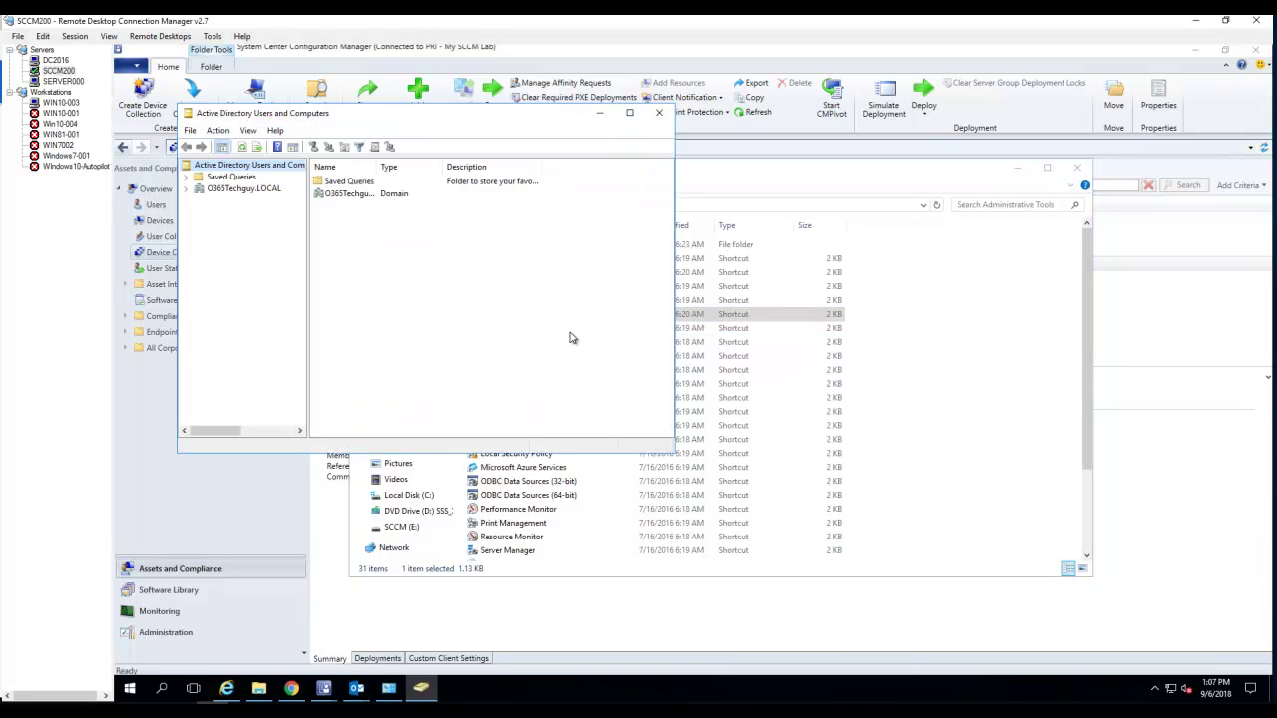
- Find the osdtest computer in O365Techguy.LOCAL, view its account, then return to SERVER000
right_click(255, 193)
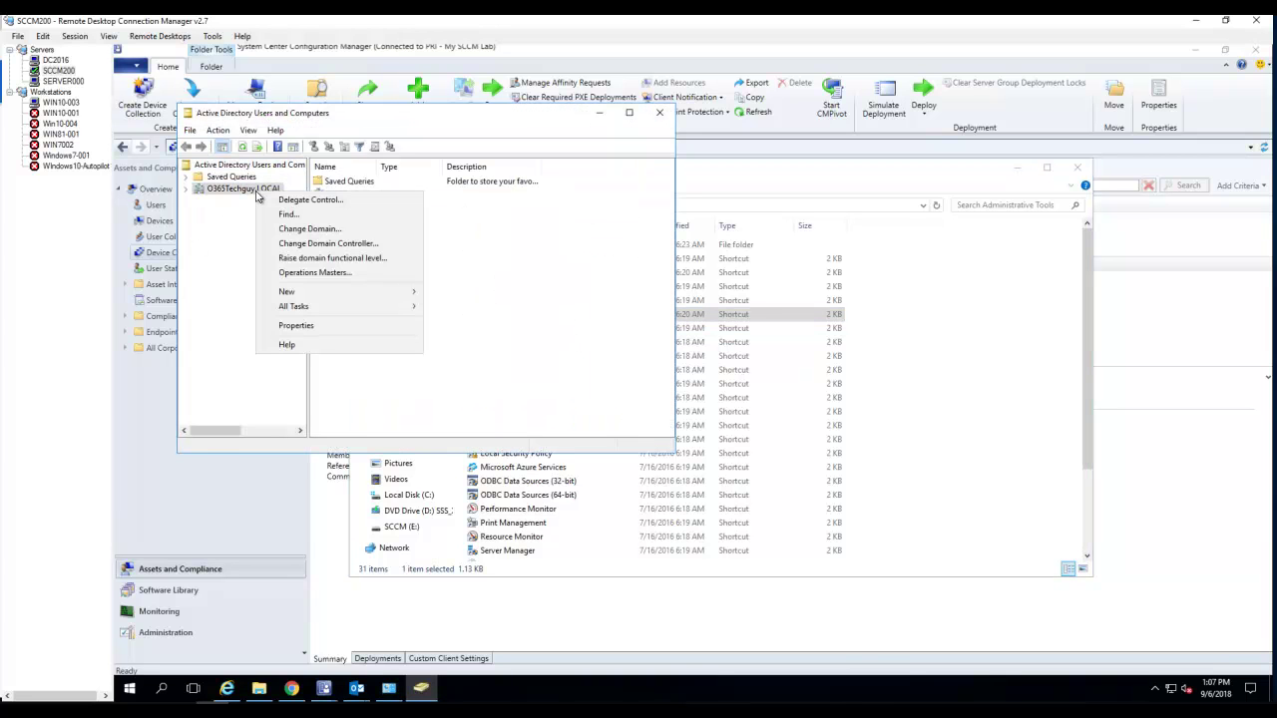
left_click(282, 219)
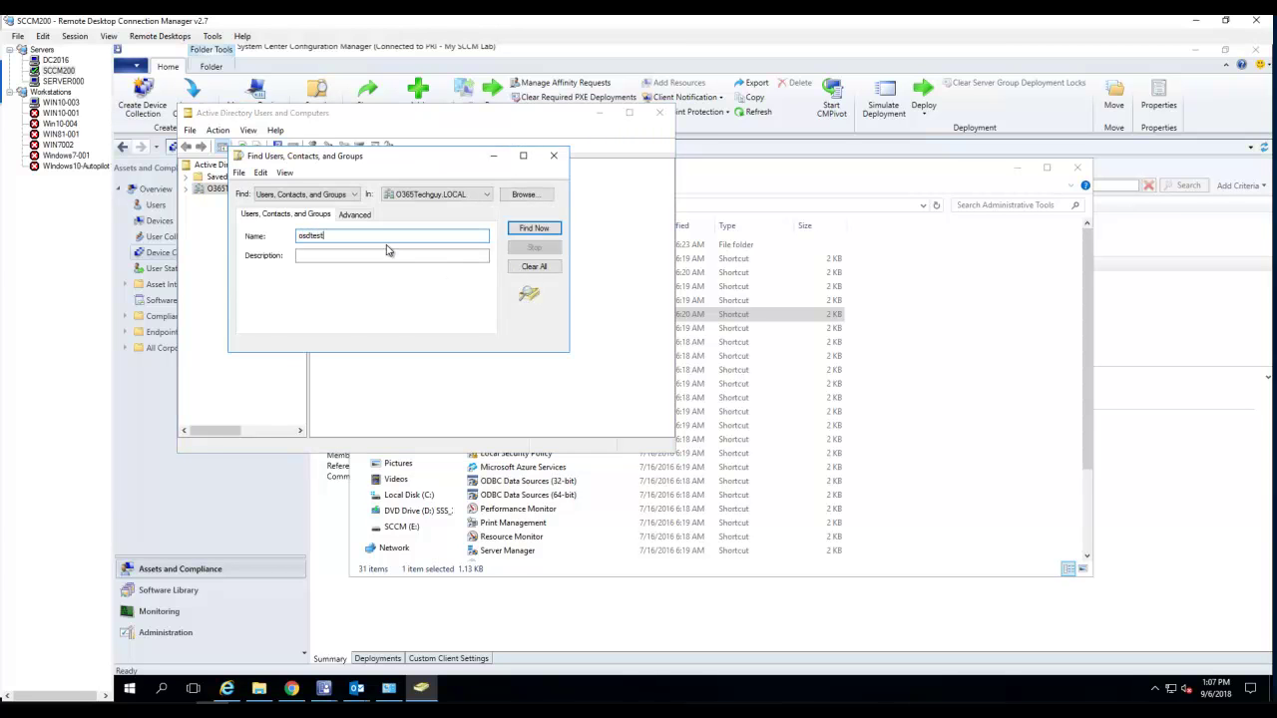
left_click(298, 196)
left_click(273, 218)
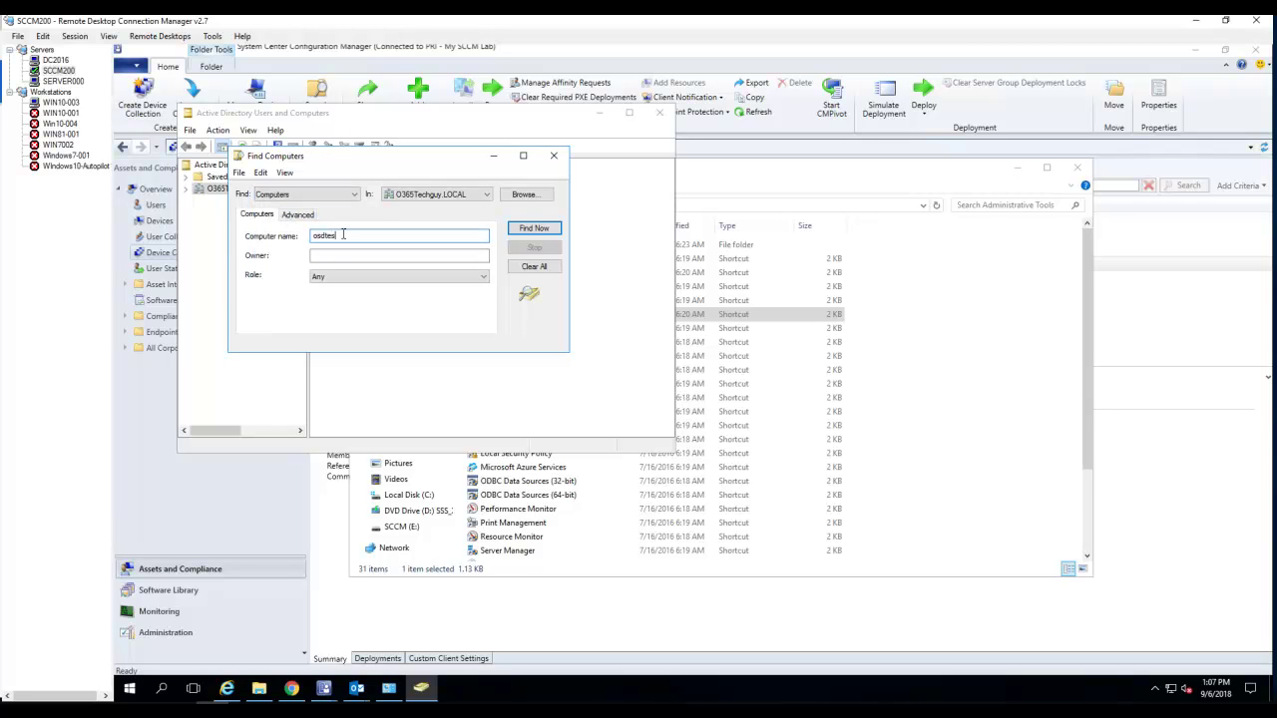
left_click(533, 228)
double_click(352, 378)
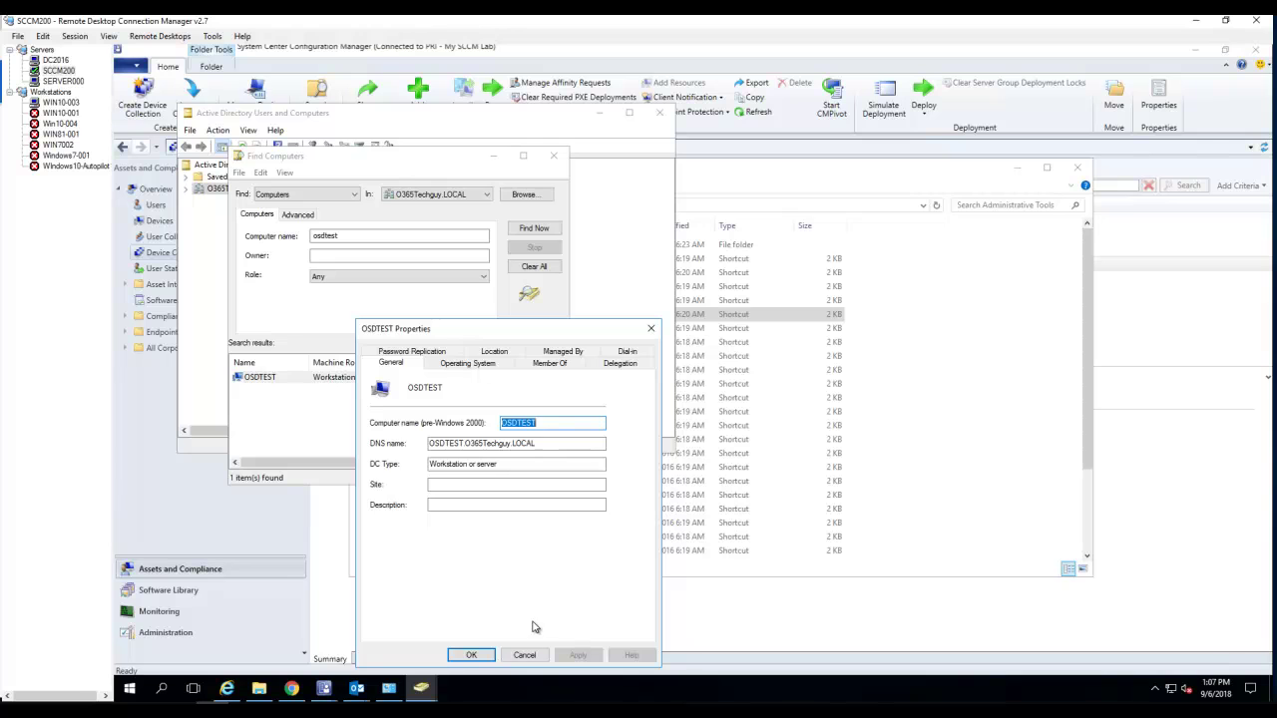
left_click(523, 653)
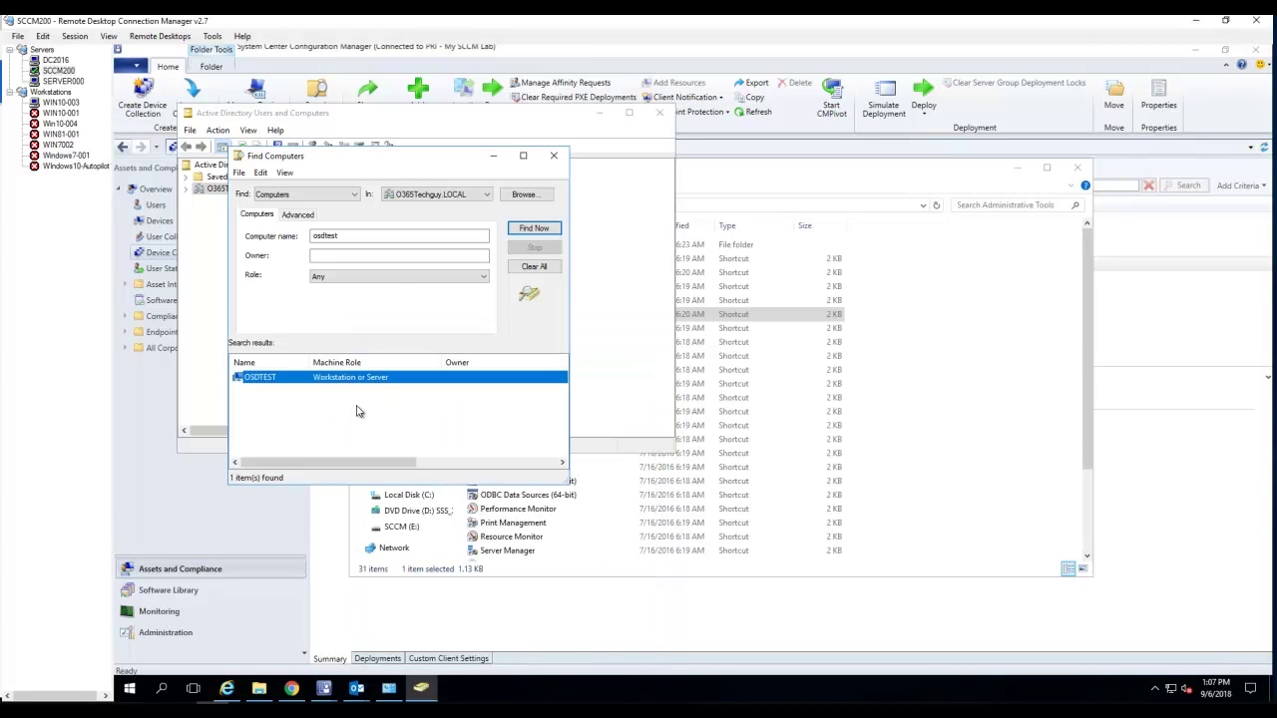
left_click(63, 81)
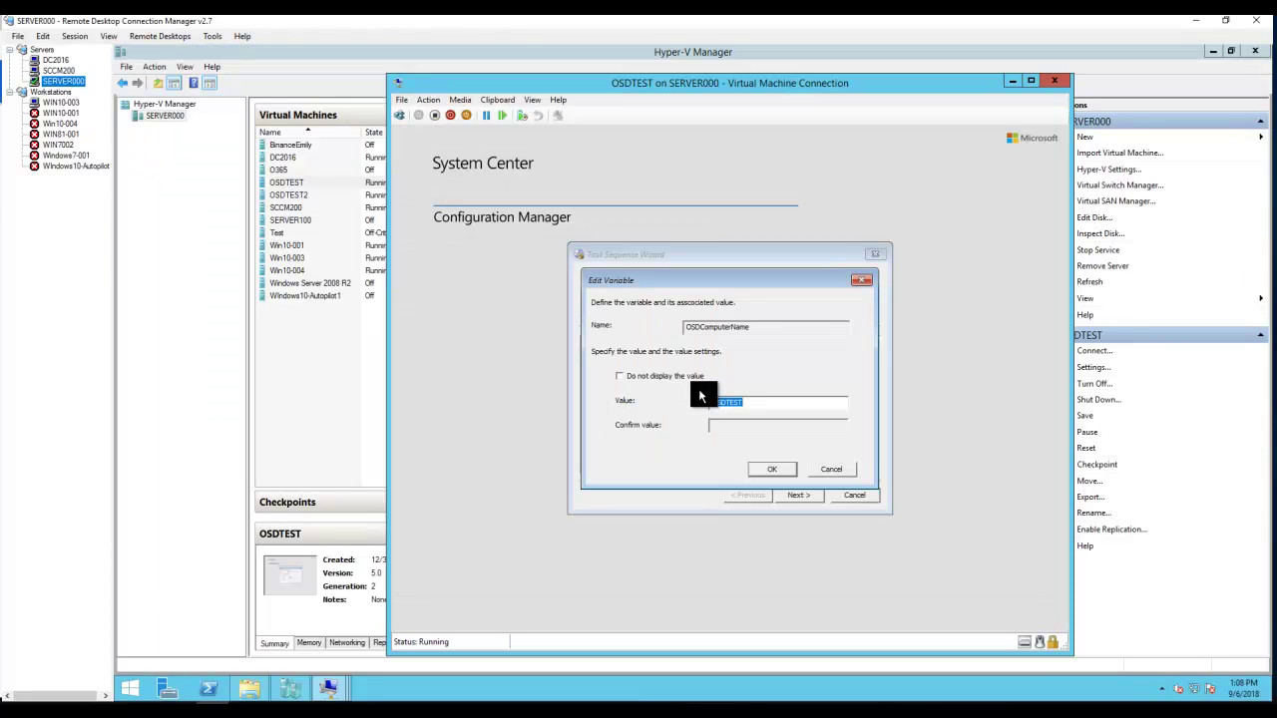
- Confirm OSDTEST as the OSDComputerName value and start the Youtube Demo TS task sequence
left_click(750, 402)
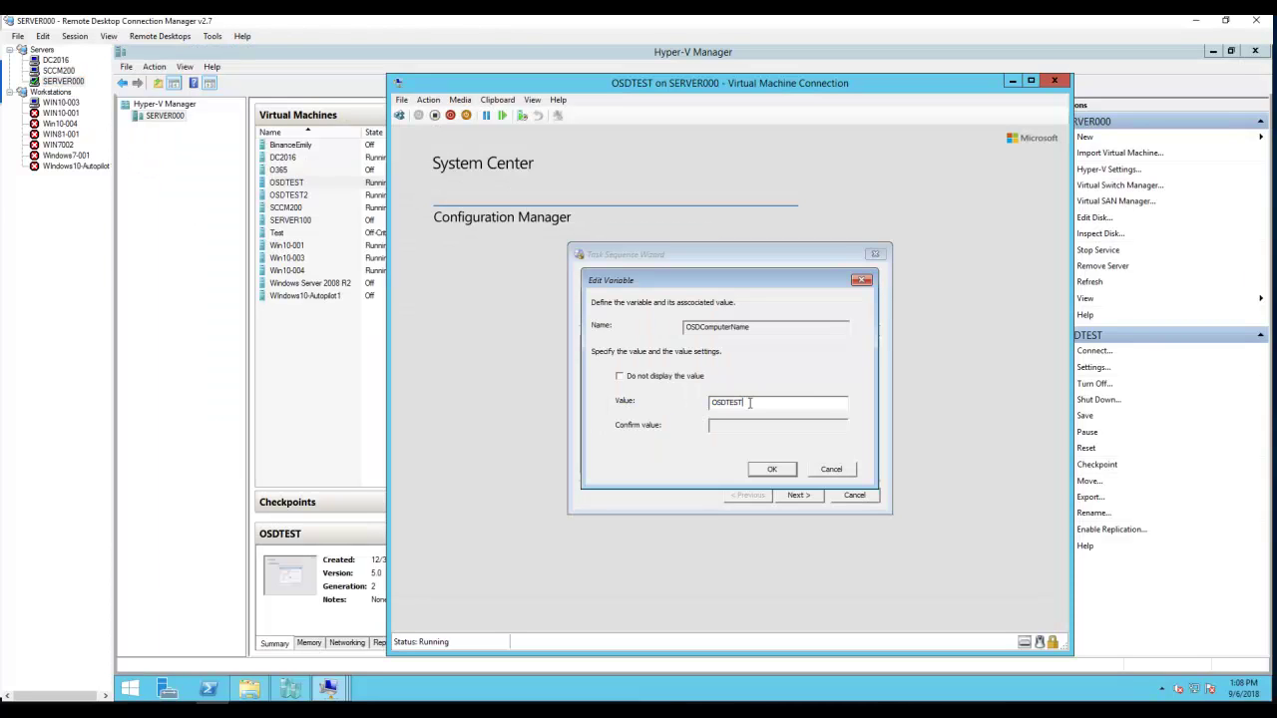
left_click(767, 467)
left_click(790, 497)
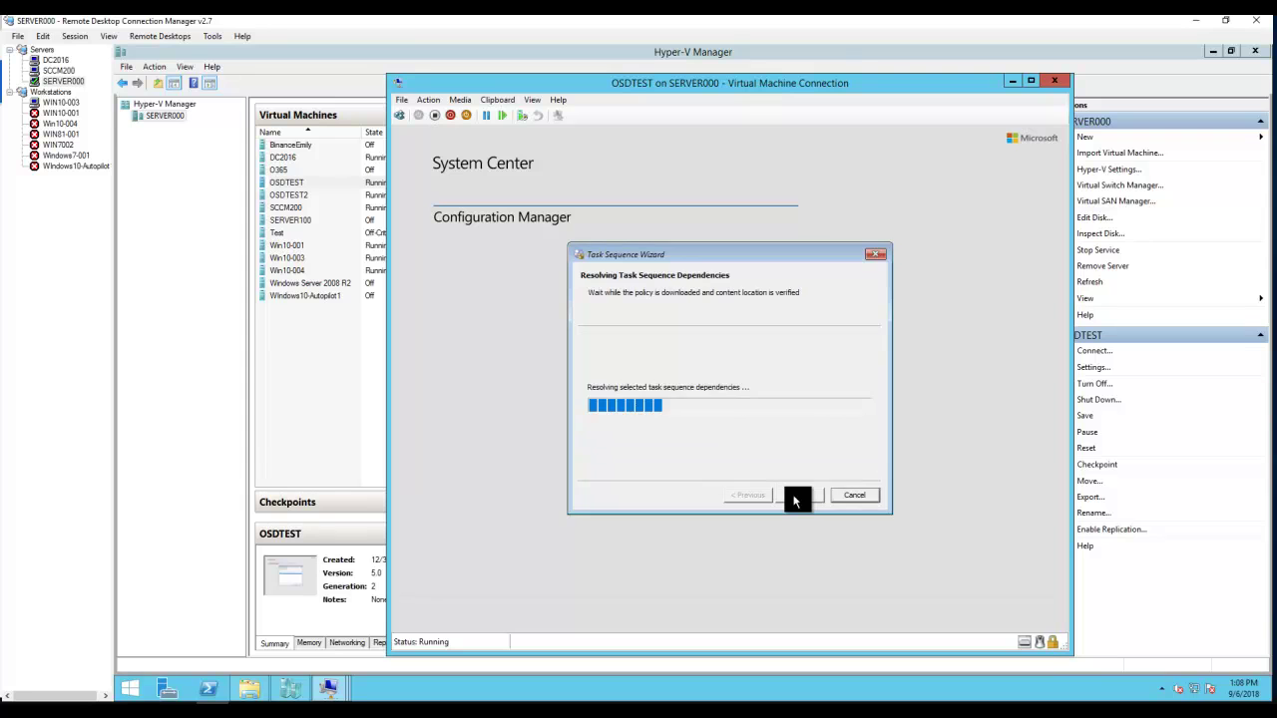